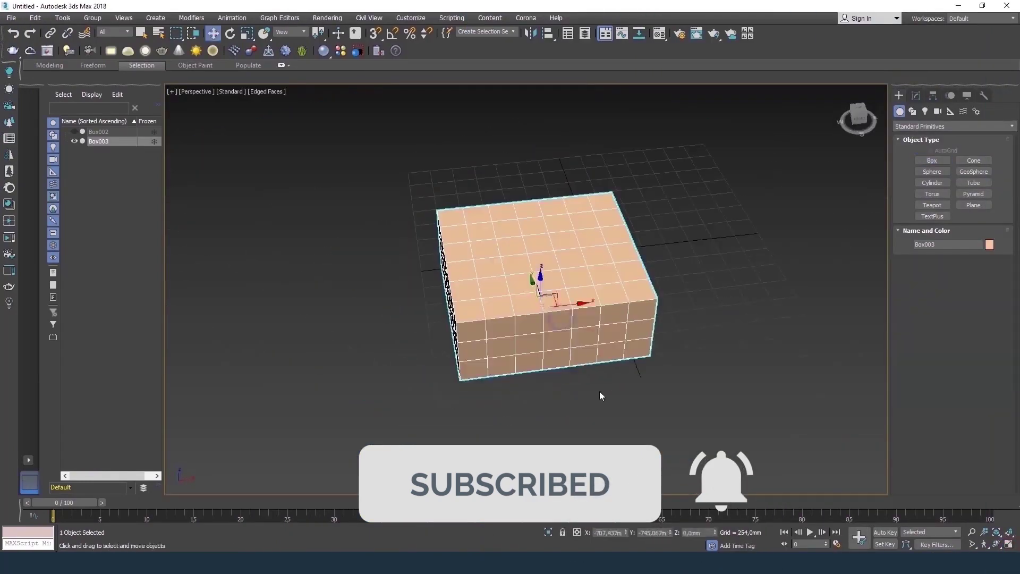
# Step: In Edge mode, select the box's top-front edge and vertical corner edge
pyautogui.press('2')
pyautogui.scroll(2, 751, 422)
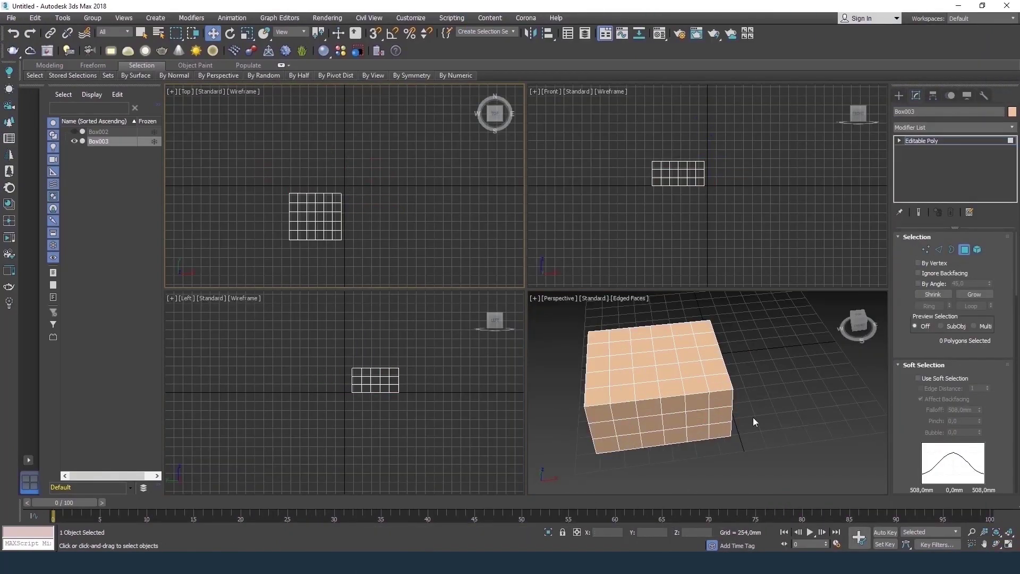
pyautogui.scroll(3, 724, 301)
pyautogui.scroll(3, 577, 394)
pyautogui.click(1007, 544)
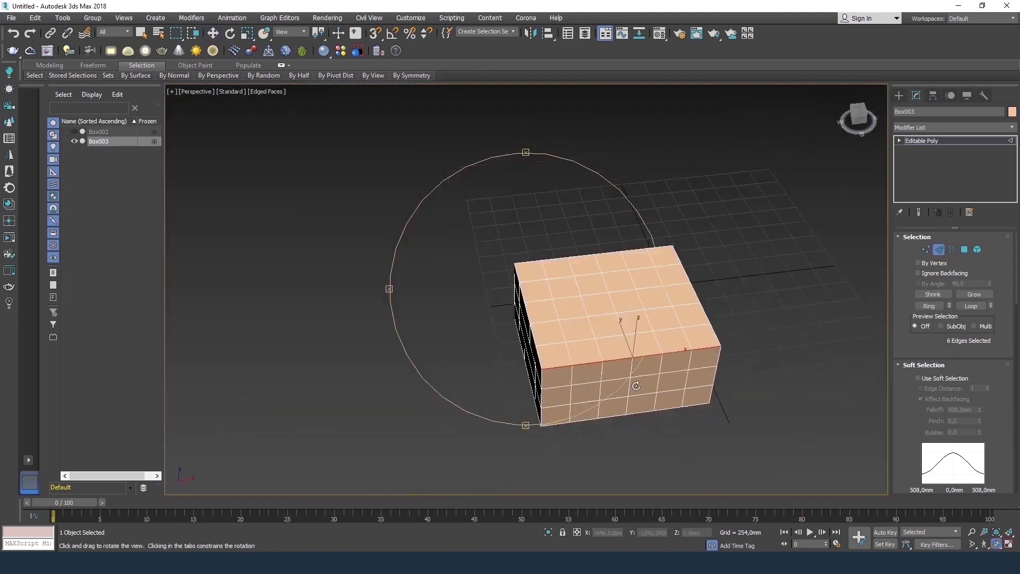
pyautogui.keyDown('alt'); pyautogui.moveTo(531, 340); pyautogui.dragTo(592, 349, button='middle'); pyautogui.keyUp('alt')
pyautogui.scroll(-5, 948, 462)
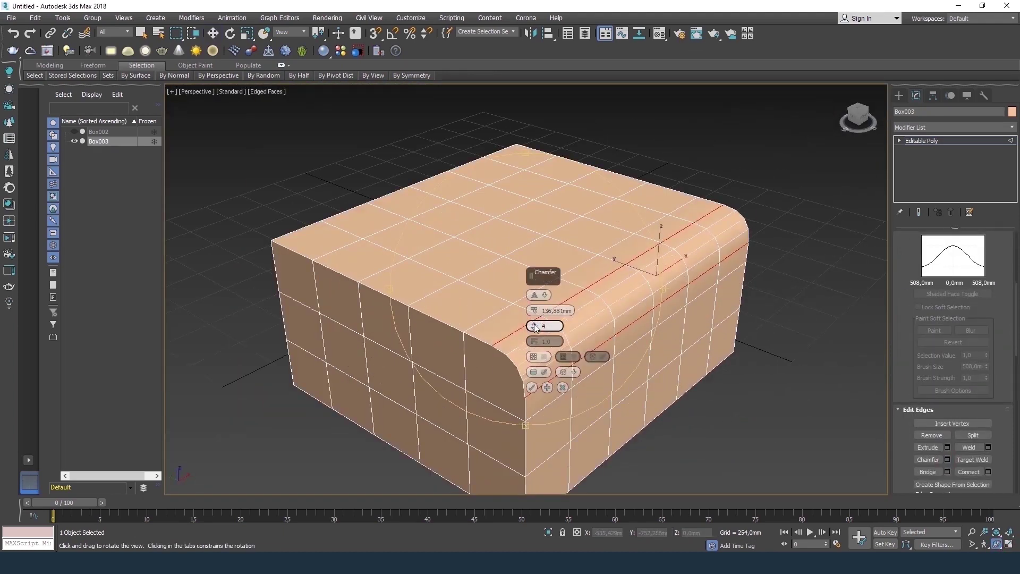
pyautogui.keyDown('ctrl'); pyautogui.click(457, 331); pyautogui.keyUp('ctrl')
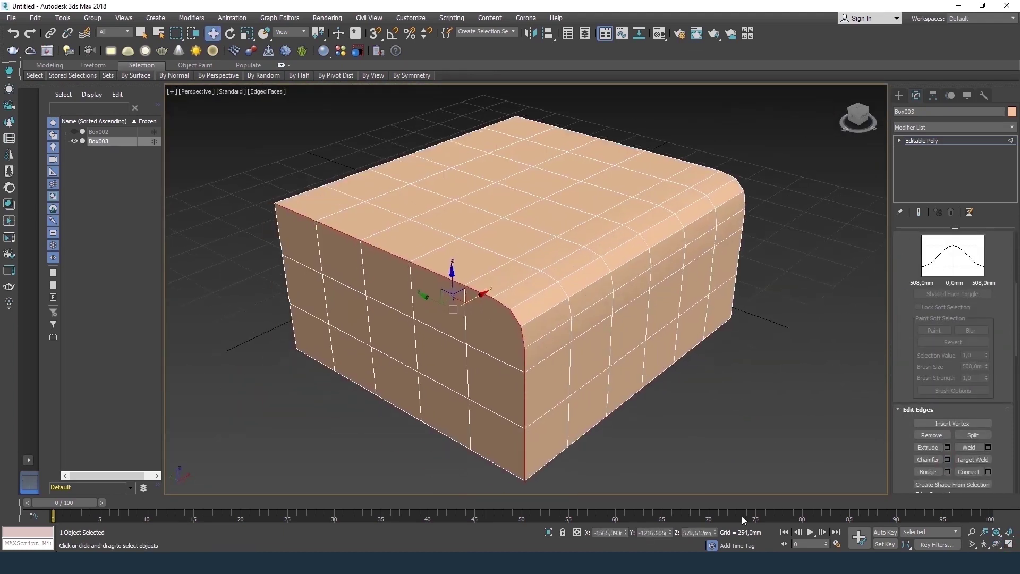
pyautogui.keyDown('alt'); pyautogui.moveTo(552, 367); pyautogui.dragTo(560, 350, button='middle'); pyautogui.keyUp('alt')
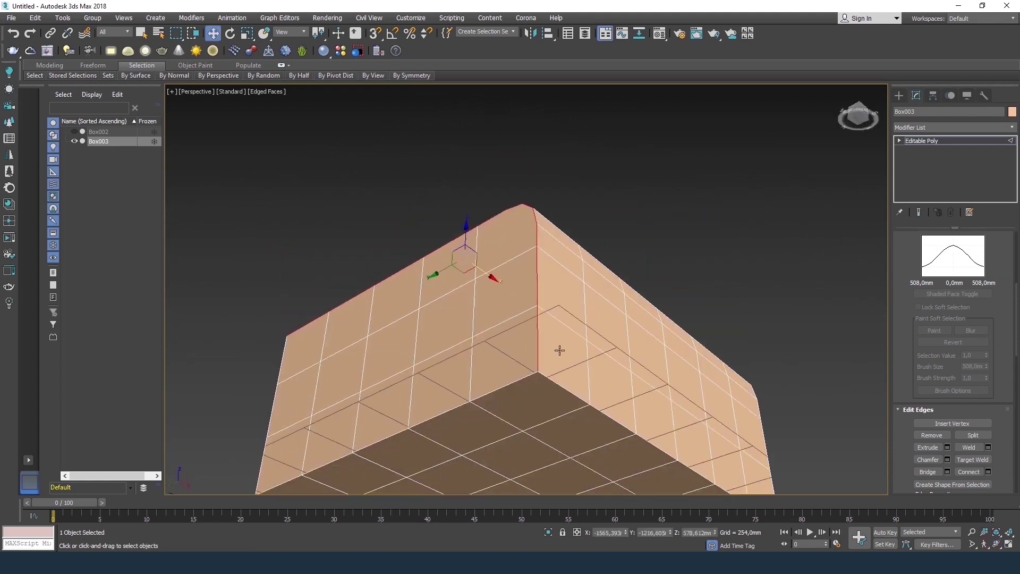
pyautogui.moveTo(826, 381)
pyautogui.keyDown('alt'); pyautogui.mouseDown(button='middle')
pyautogui.moveTo(824, 396)
pyautogui.moveTo(534, 313)
pyautogui.mouseUp(button='middle'); pyautogui.keyUp('alt')
# Step: Chamfer the selected edges with a reduced amount for soft rounded corners
pyautogui.hotkey('ctrl', 'shift', 'c')
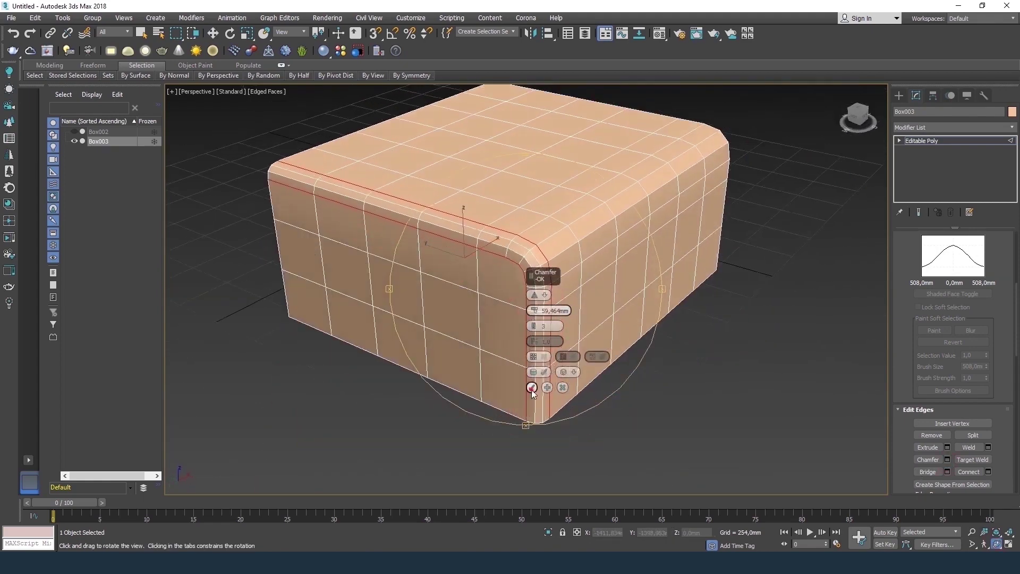
pyautogui.click(531, 388)
pyautogui.moveTo(532, 387)
pyautogui.keyDown('alt'); pyautogui.mouseDown(button='middle')
pyautogui.moveTo(544, 354)
pyautogui.moveTo(533, 354)
pyautogui.moveTo(892, 418)
pyautogui.mouseUp(button='middle'); pyautogui.keyUp('alt')
pyautogui.scroll(-5, 457, 395)
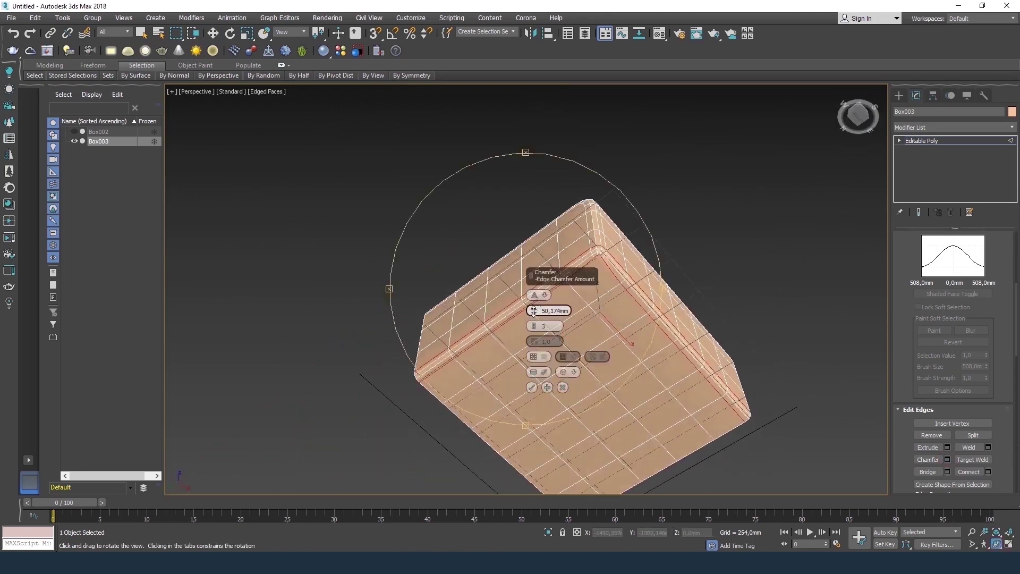
pyautogui.moveTo(534, 312); pyautogui.dragTo(534, 329)
pyautogui.scroll(5, 587, 255)
pyautogui.click(532, 388)
pyautogui.scroll(-10, 533, 389)
pyautogui.keyDown('alt'); pyautogui.moveTo(569, 296); pyautogui.dragTo(542, 292, button='middle'); pyautogui.keyUp('alt')
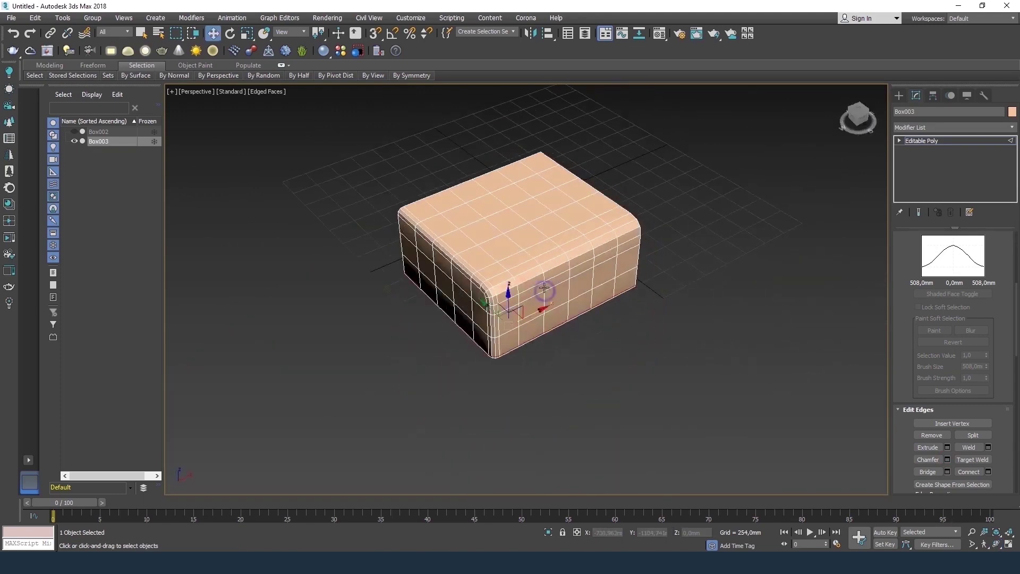
pyautogui.rightClick(540, 283)
# Step: Add an FFD 4x4x4 modifier to the box at object level
pyautogui.click(685, 399)
pyautogui.moveTo(531, 319); pyautogui.dragTo(471, 473)
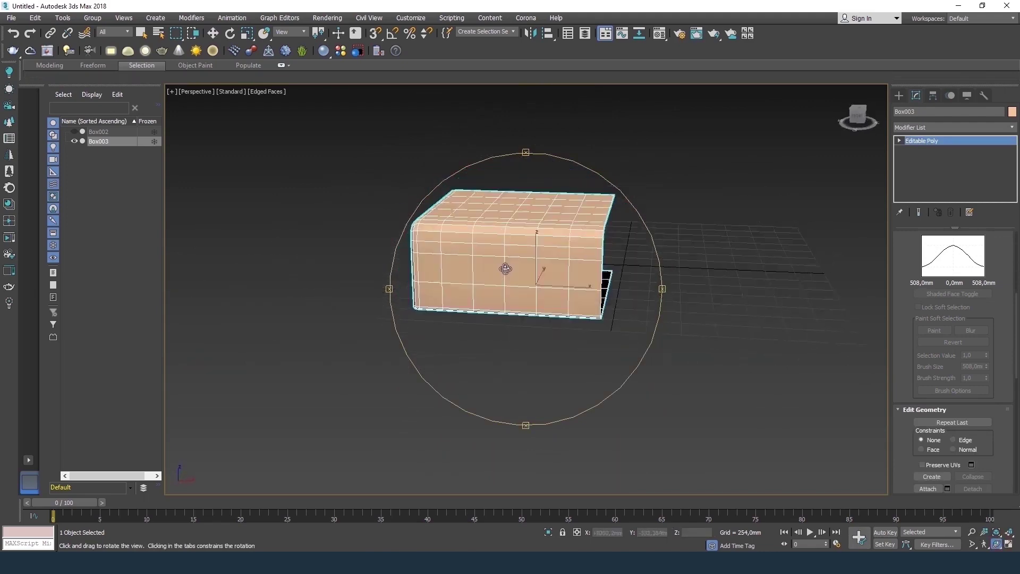
pyautogui.moveTo(464, 346)
pyautogui.mouseDown()
pyautogui.moveTo(406, 346)
pyautogui.moveTo(558, 314)
pyautogui.moveTo(542, 337)
pyautogui.mouseUp()
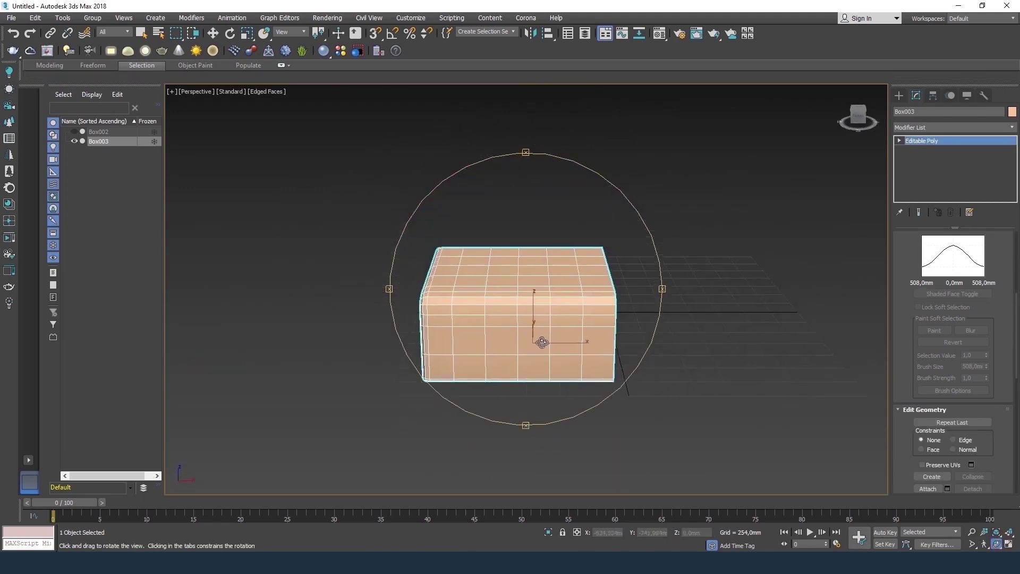
pyautogui.scroll(3, 542, 338)
pyautogui.scroll(-3, 543, 338)
pyautogui.moveTo(543, 337); pyautogui.dragTo(556, 372, button='middle')
pyautogui.press('w')
pyautogui.click(954, 128)
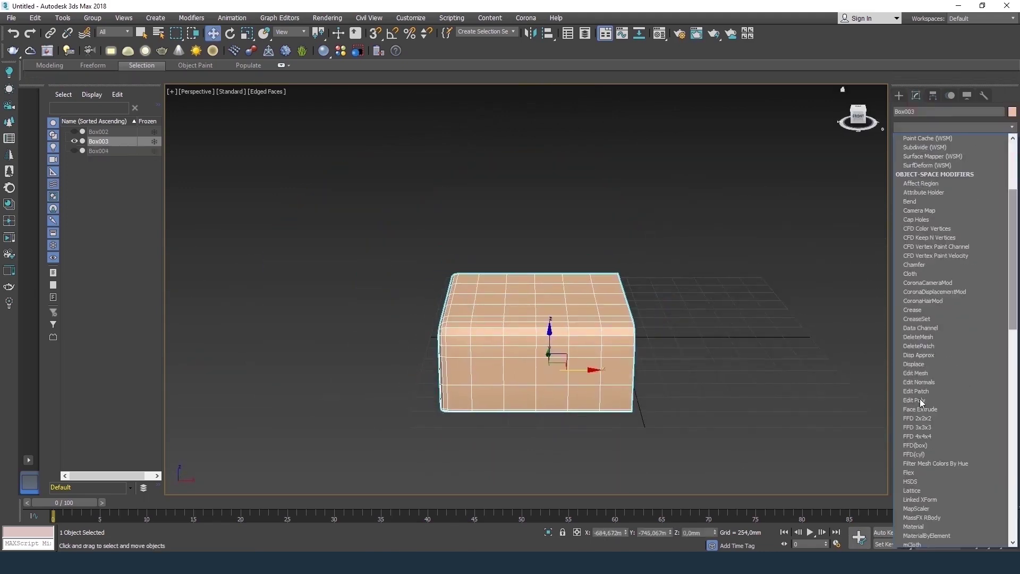
pyautogui.click(935, 329)
# Step: Move the FFD lattice control points so the box's top slopes gently
pyautogui.hotkey('alt', 'w')
pyautogui.scroll(5, 688, 159)
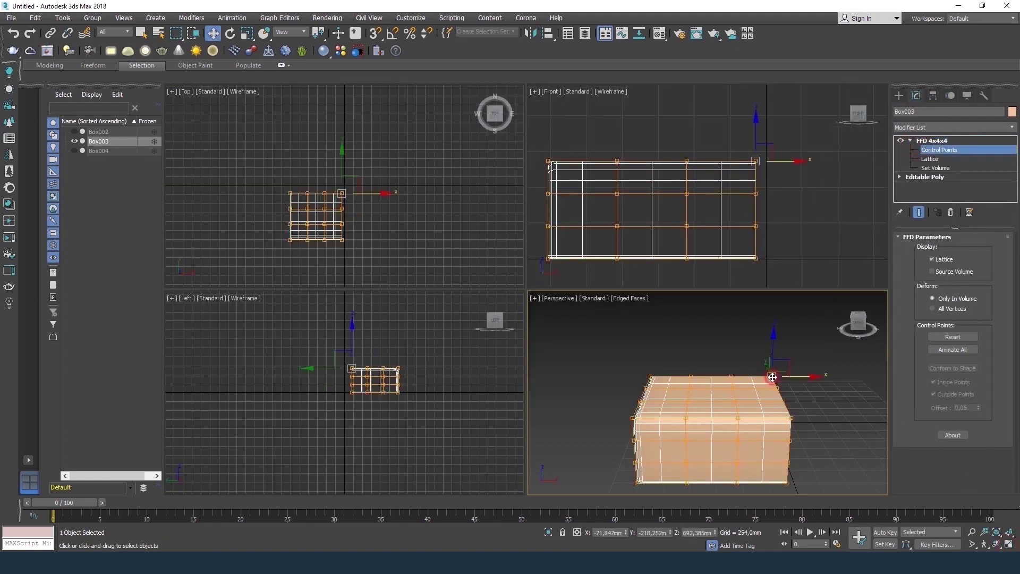
pyautogui.click(609, 175)
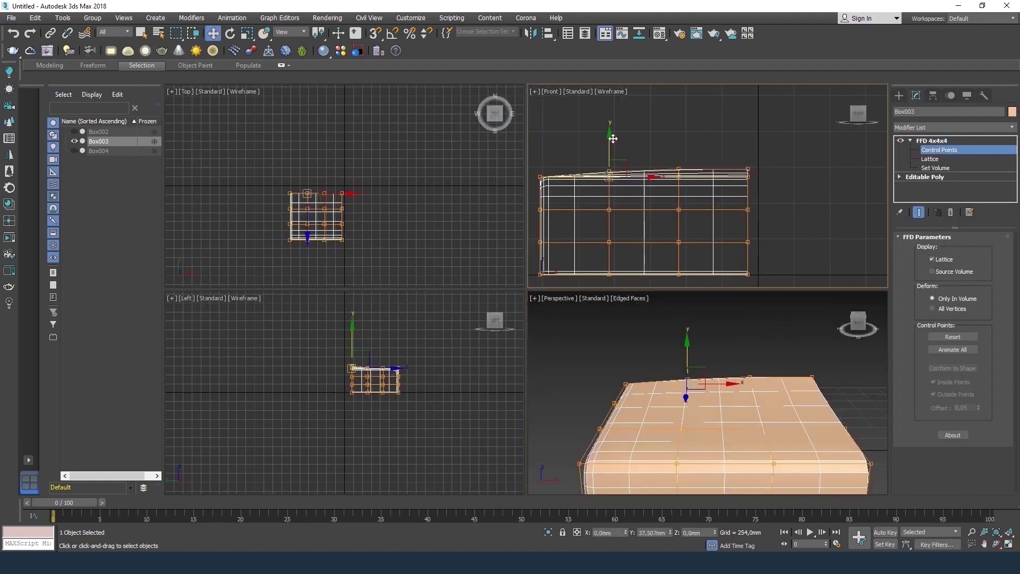
pyautogui.click(685, 403)
pyautogui.scroll(1, 435, 348)
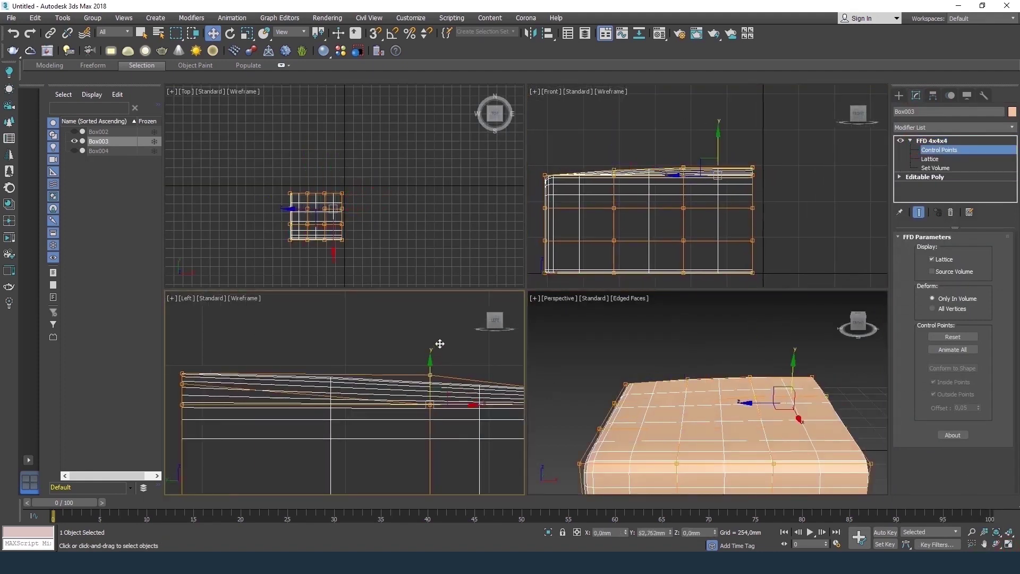
pyautogui.scroll(-1, 443, 338)
pyautogui.scroll(2, 642, 390)
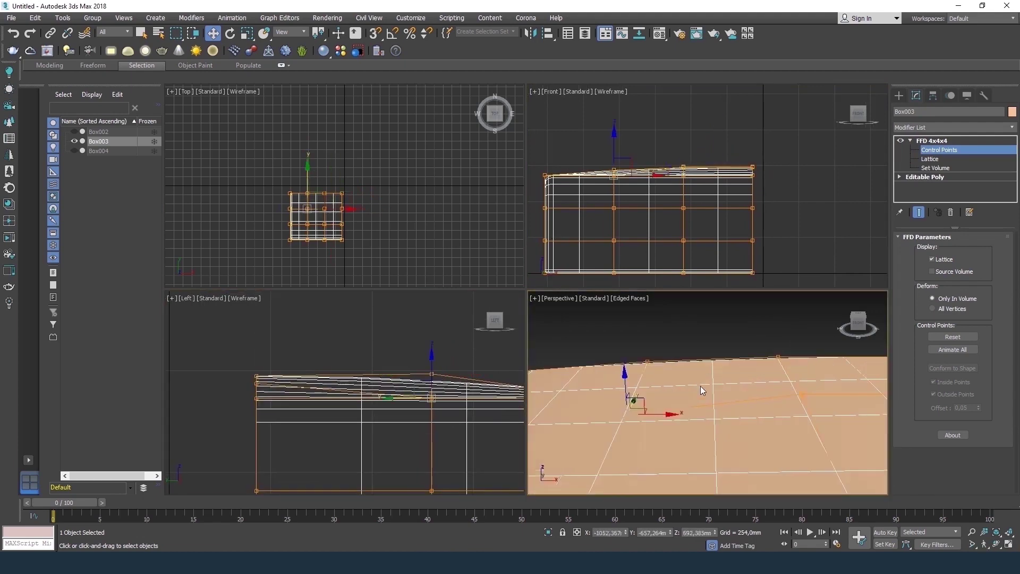
pyautogui.scroll(1, 638, 375)
pyautogui.scroll(-3, 638, 375)
pyautogui.rightClick(660, 372)
# Step: Collapse the FFD into Editable Poly and clone the box out to the right
pyautogui.click(706, 481)
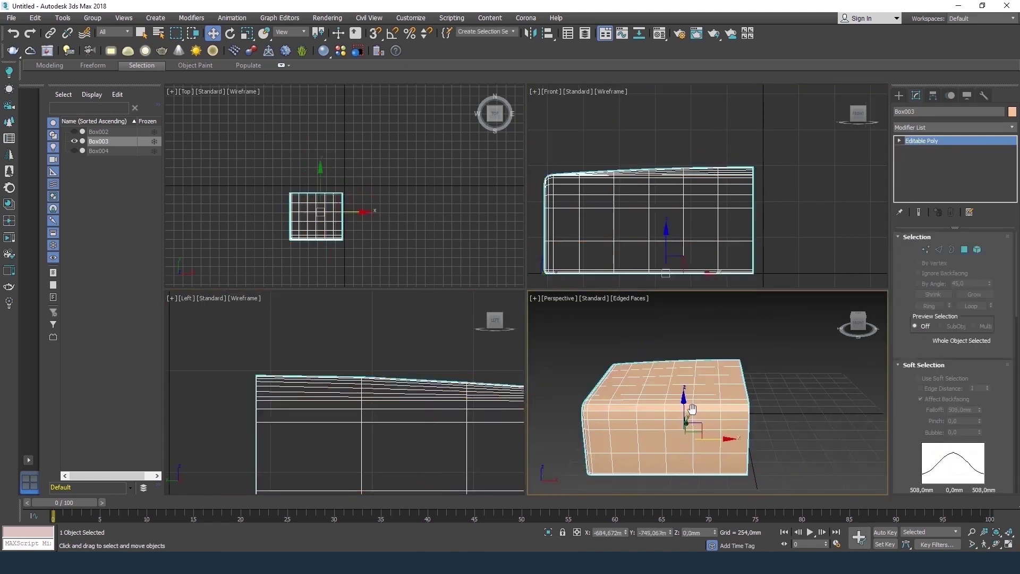
pyautogui.hotkey('alt', 'w')
pyautogui.keyDown('alt'); pyautogui.moveTo(637, 372); pyautogui.dragTo(567, 352, button='middle'); pyautogui.keyUp('alt')
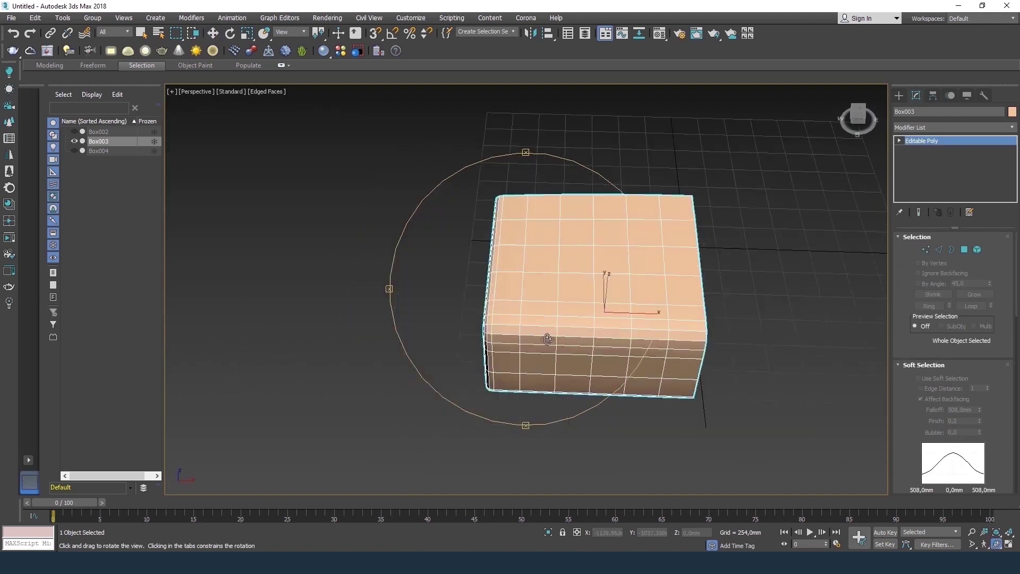
pyautogui.press('w')
pyautogui.keyDown('shift'); pyautogui.moveTo(567, 352); pyautogui.dragTo(707, 351); pyautogui.keyUp('shift')
pyautogui.press('Return')
# Step: Mirror the copy across the Y axis and slide it flush against the original
pyautogui.click(529, 33)
pyautogui.click(487, 238)
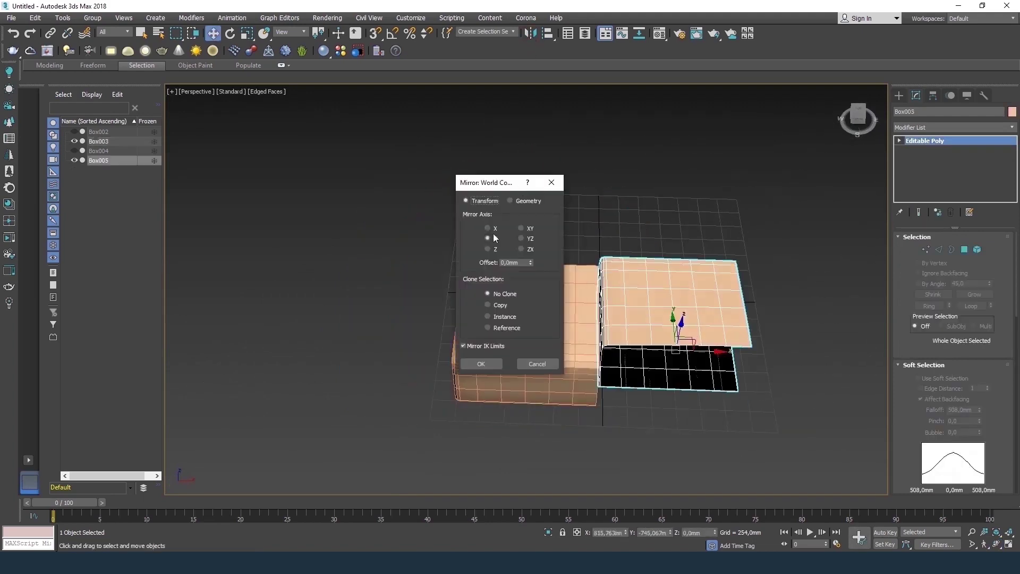
pyautogui.click(481, 364)
pyautogui.scroll(5, 712, 344)
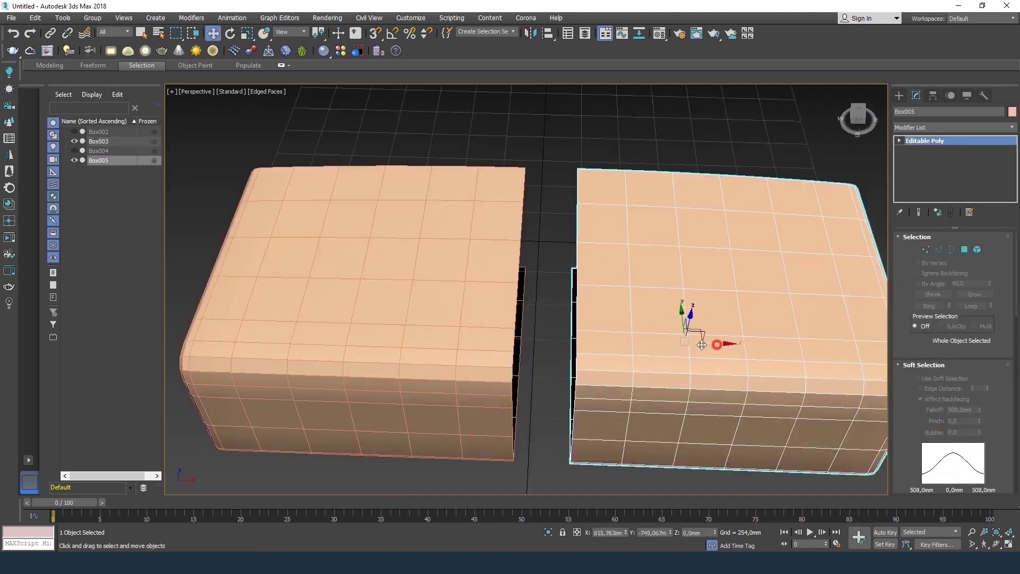
pyautogui.moveTo(715, 342); pyautogui.dragTo(665, 340)
pyautogui.scroll(-5, 526, 290)
pyautogui.moveTo(611, 319); pyautogui.dragTo(558, 277)
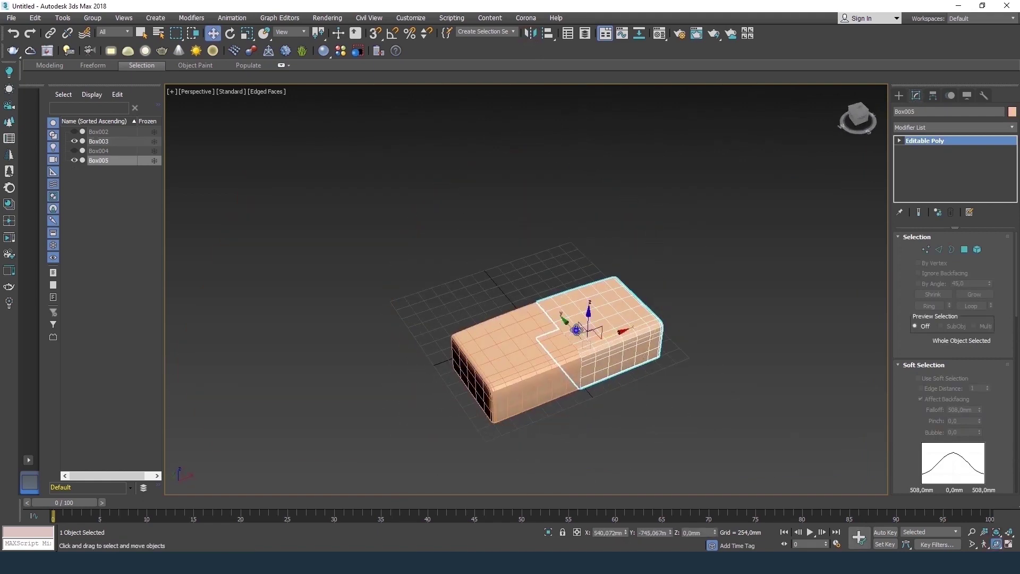
pyautogui.scroll(-5, 923, 442)
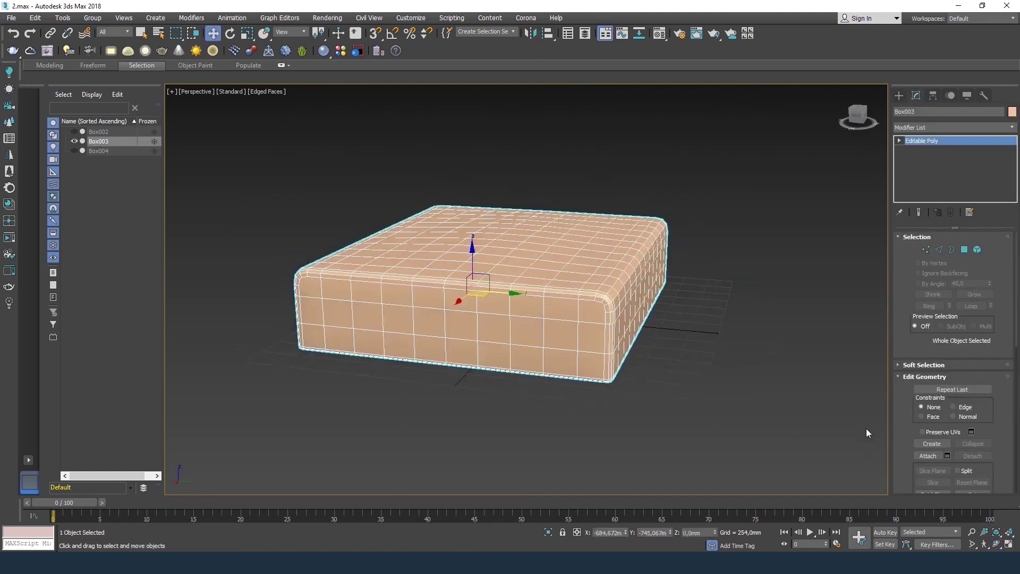
# Step: Select the seat block's vertices in the Front view, then return to object level
pyautogui.hotkey('alt', 'w')
pyautogui.press('1')
pyautogui.moveTo(556, 209); pyautogui.dragTo(682, 243)
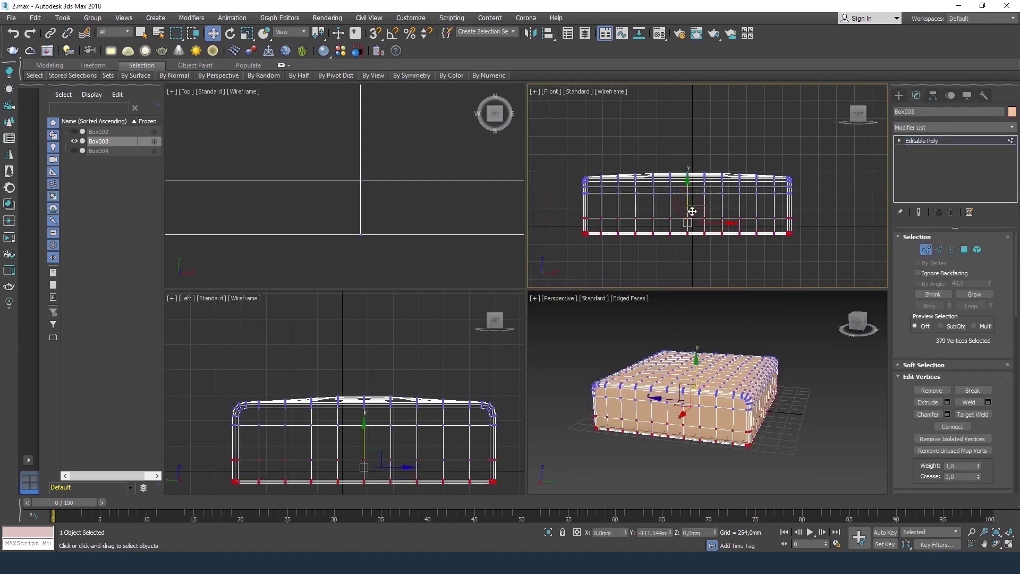
pyautogui.rightClick(685, 210)
pyautogui.click(664, 200)
pyautogui.rightClick(691, 362)
pyautogui.click(1008, 544)
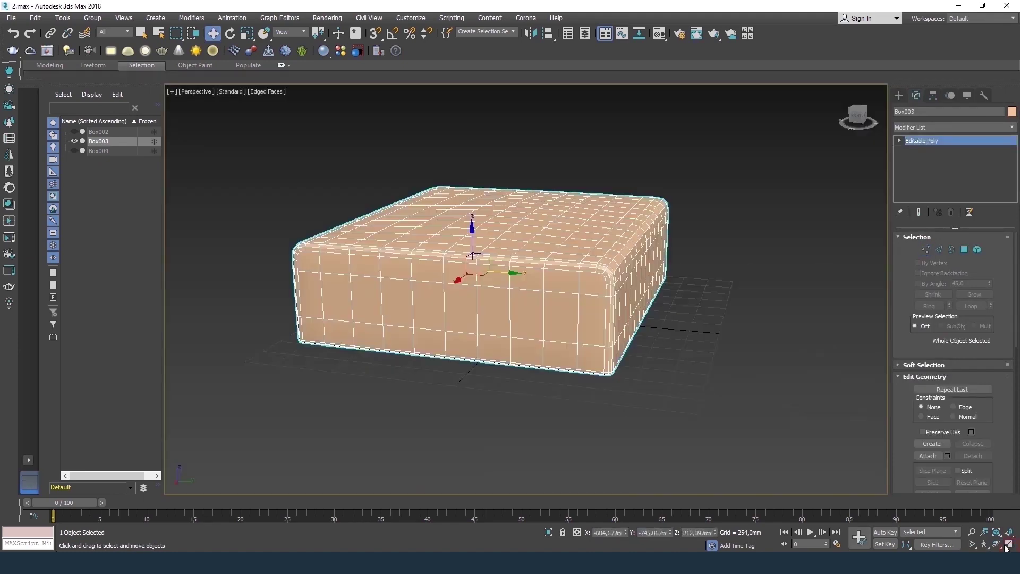
pyautogui.moveTo(601, 353); pyautogui.dragTo(505, 365)
# Step: Add TurboSmooth to the seat block and collapse it into the Editable Poly
pyautogui.click(999, 128)
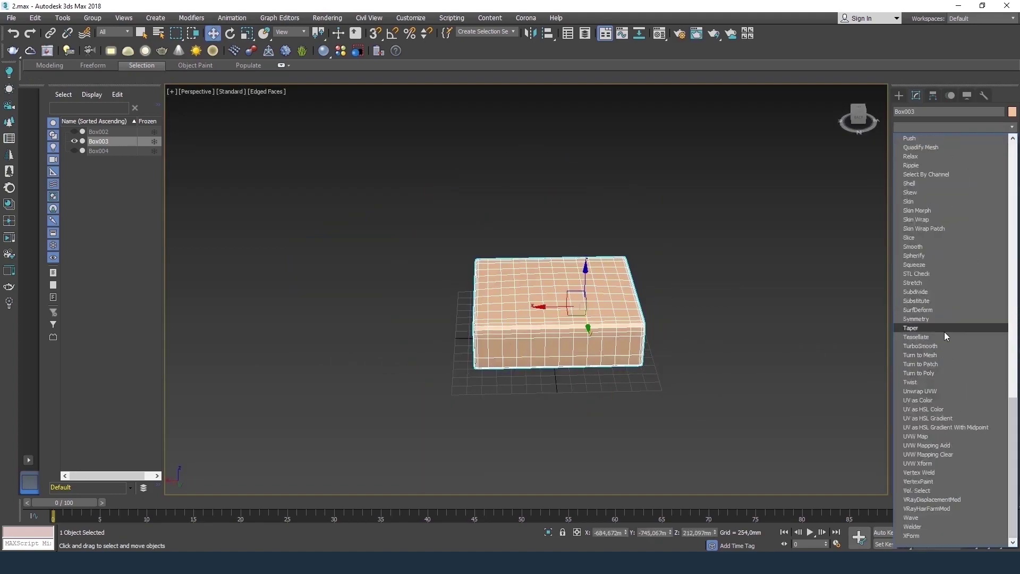
pyautogui.click(903, 335)
pyautogui.press('z')
pyautogui.rightClick(641, 348)
pyautogui.click(765, 460)
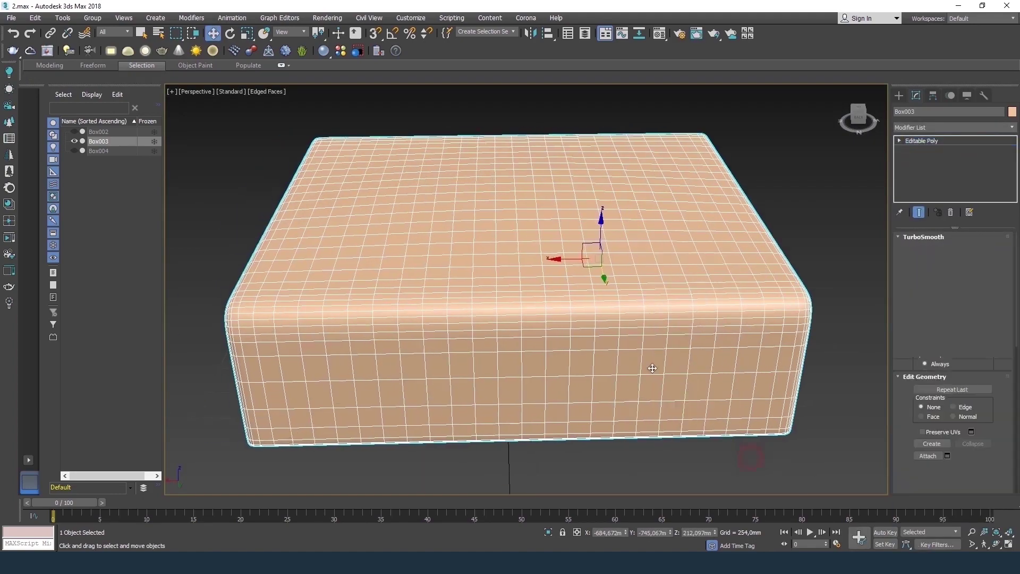
pyautogui.scroll(-3, 648, 365)
pyautogui.click(996, 544)
pyautogui.scroll(4, 631, 312)
pyautogui.moveTo(630, 312)
pyautogui.mouseDown()
pyautogui.moveTo(566, 313)
pyautogui.moveTo(553, 298)
pyautogui.mouseUp()
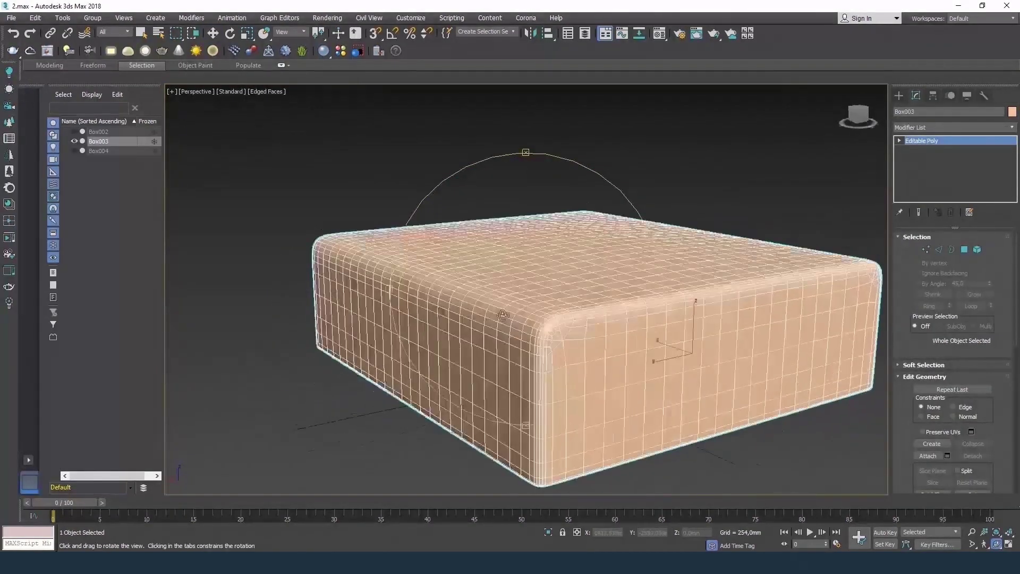
pyautogui.scroll(-4, 552, 298)
# Step: Draw a new box beside the seat in the four-viewport layout
pyautogui.click(1010, 544)
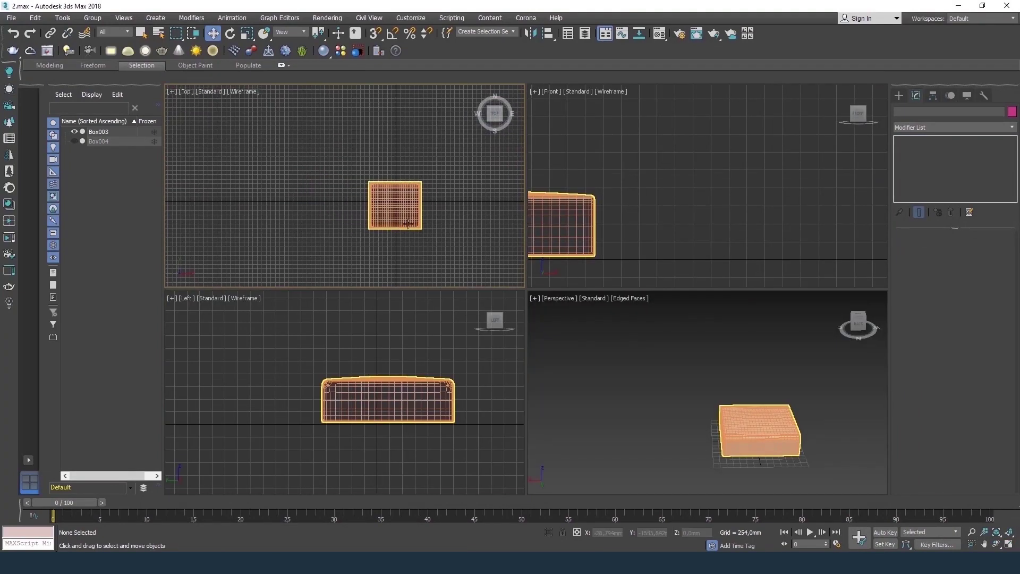
pyautogui.click(899, 95)
pyautogui.click(932, 161)
pyautogui.moveTo(371, 172); pyautogui.dragTo(406, 263)
pyautogui.click(407, 263)
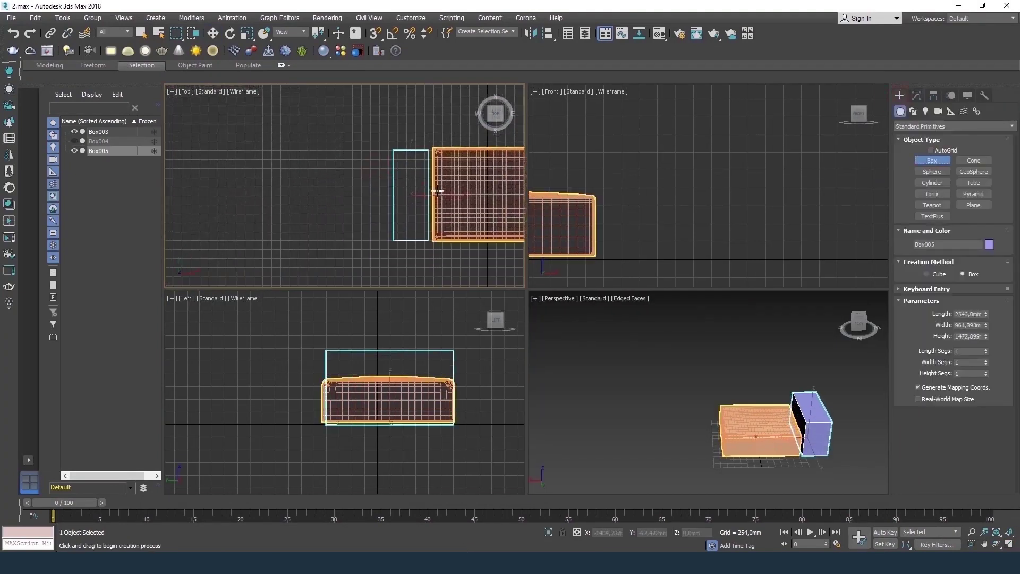
pyautogui.rightClick(691, 372)
# Step: Convert the new box to an Editable Poly
pyautogui.hotkey('alt', 'w')
pyautogui.click(996, 544)
pyautogui.moveTo(638, 319); pyautogui.dragTo(797, 329)
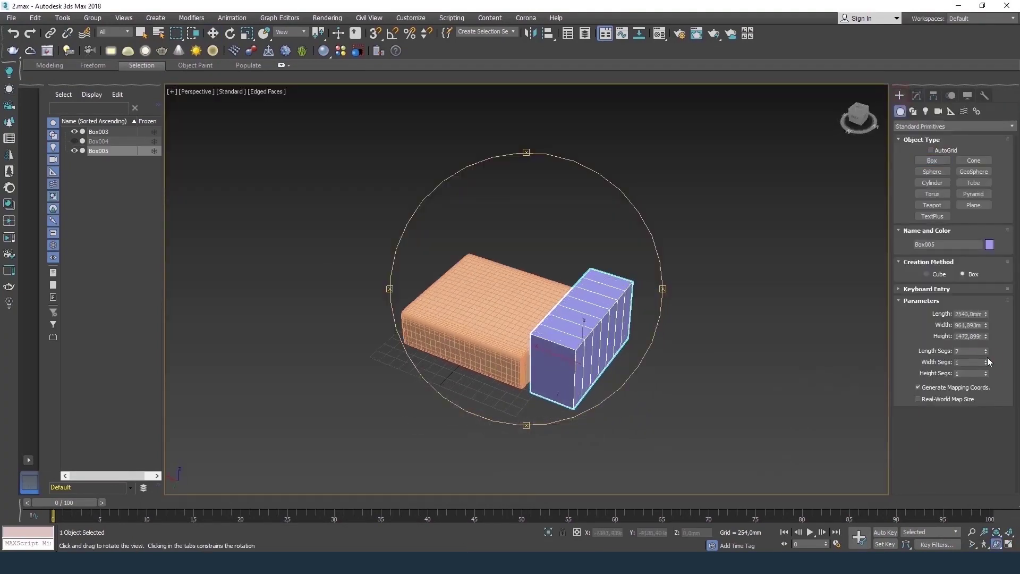
pyautogui.scroll(3, 817, 375)
pyautogui.rightClick(507, 371)
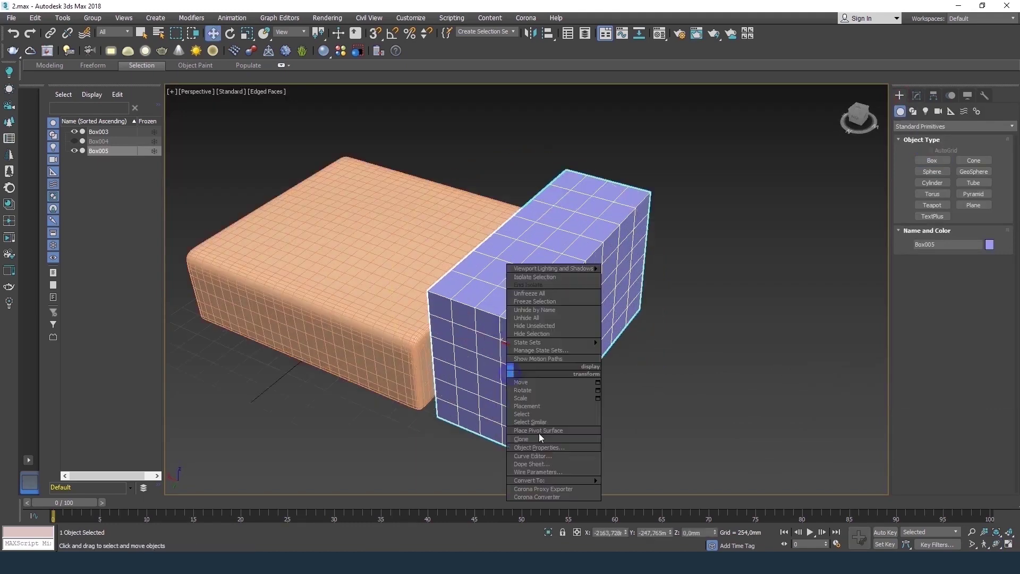
pyautogui.click(612, 489)
# Step: Chamfer the blue box's edges with connected segments in Edge mode
pyautogui.press('2')
pyautogui.scroll(2, 560, 344)
pyautogui.moveTo(404, 340)
pyautogui.keyDown('alt'); pyautogui.mouseDown(button='middle')
pyautogui.moveTo(383, 376)
pyautogui.moveTo(490, 341)
pyautogui.mouseUp(button='middle'); pyautogui.keyUp('alt')
pyautogui.scroll(-4, 391, 408)
pyautogui.scroll(5, 423, 332)
pyautogui.press('w')
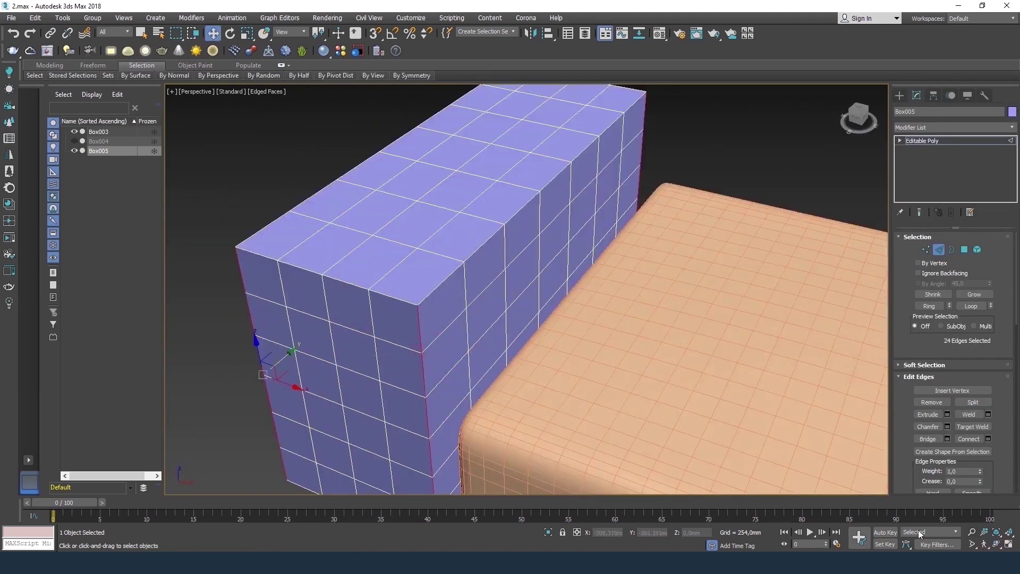
pyautogui.keyDown('alt'); pyautogui.moveTo(664, 372); pyautogui.dragTo(907, 428, button='middle'); pyautogui.keyUp('alt')
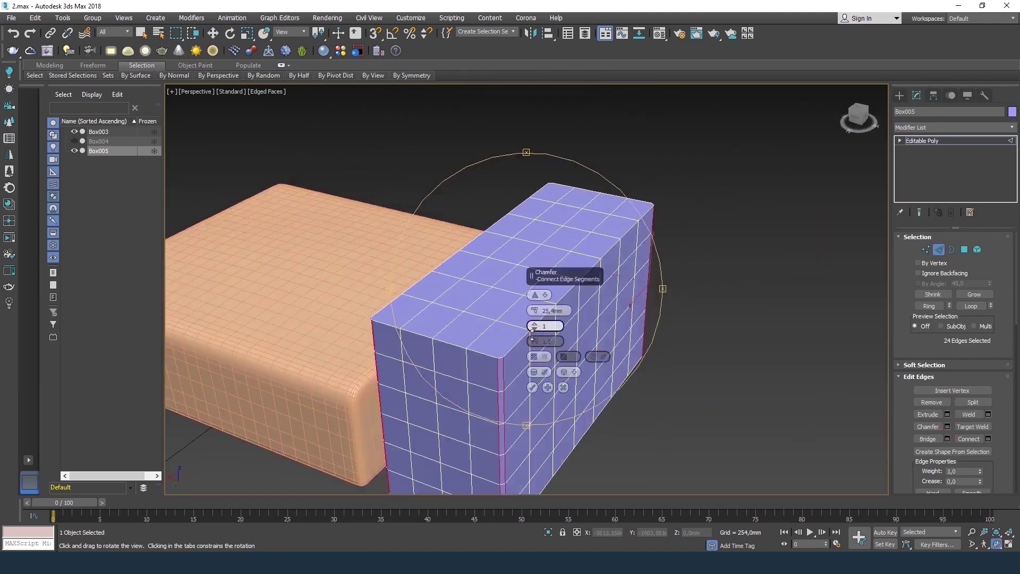
pyautogui.scroll(5, 532, 360)
pyautogui.scroll(3, 533, 365)
pyautogui.press('w')
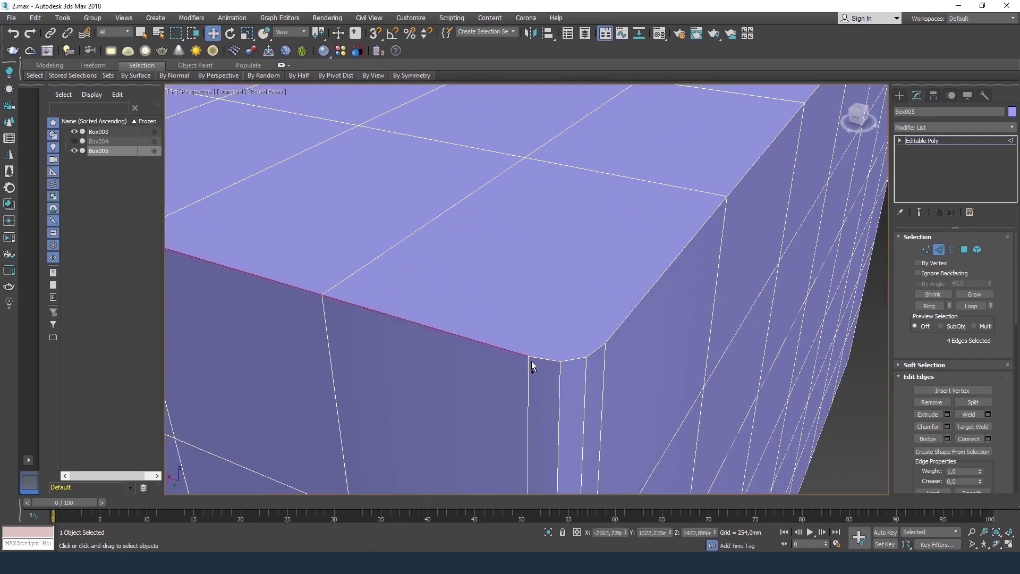
# Step: Add more edges on the blue box's corner to the selection
pyautogui.scroll(-5, 725, 198)
pyautogui.keyDown('alt'); pyautogui.moveTo(682, 228); pyautogui.dragTo(573, 287, button='middle'); pyautogui.keyUp('alt')
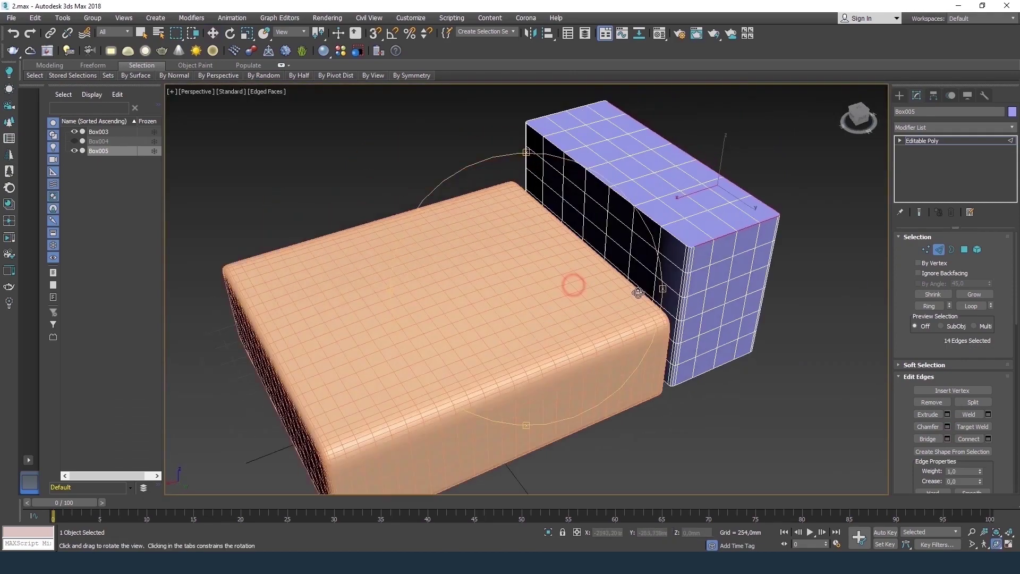
pyautogui.scroll(5, 574, 286)
pyautogui.keyDown('ctrl'); pyautogui.click(676, 323); pyautogui.keyUp('ctrl')
pyautogui.scroll(-5, 405, 170)
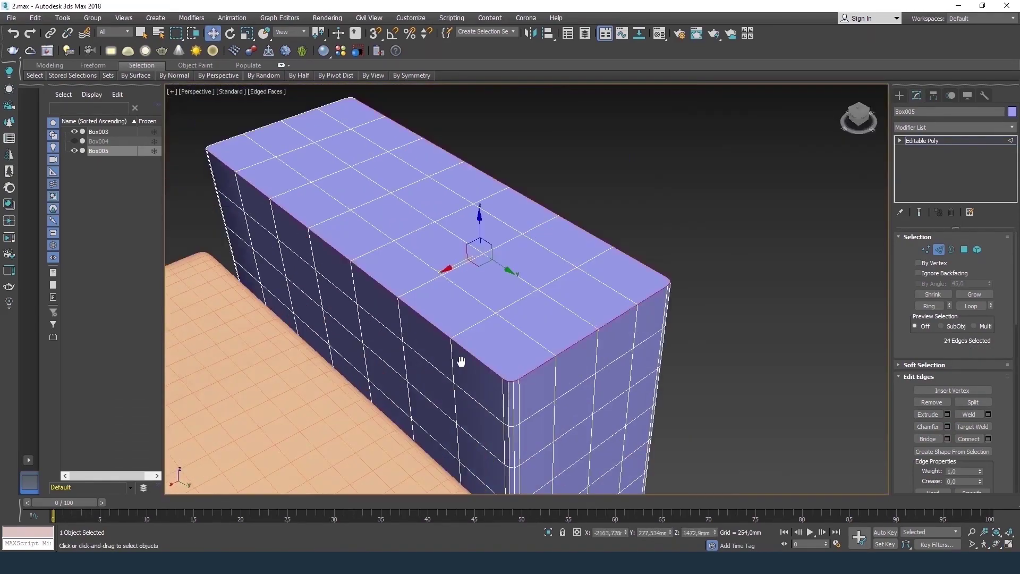
pyautogui.keyDown('alt'); pyautogui.moveTo(460, 358); pyautogui.dragTo(563, 314, button='middle'); pyautogui.keyUp('alt')
pyautogui.scroll(-3, 482, 317)
# Step: Scale the blue box into shape as the backrest block
pyautogui.press('r')
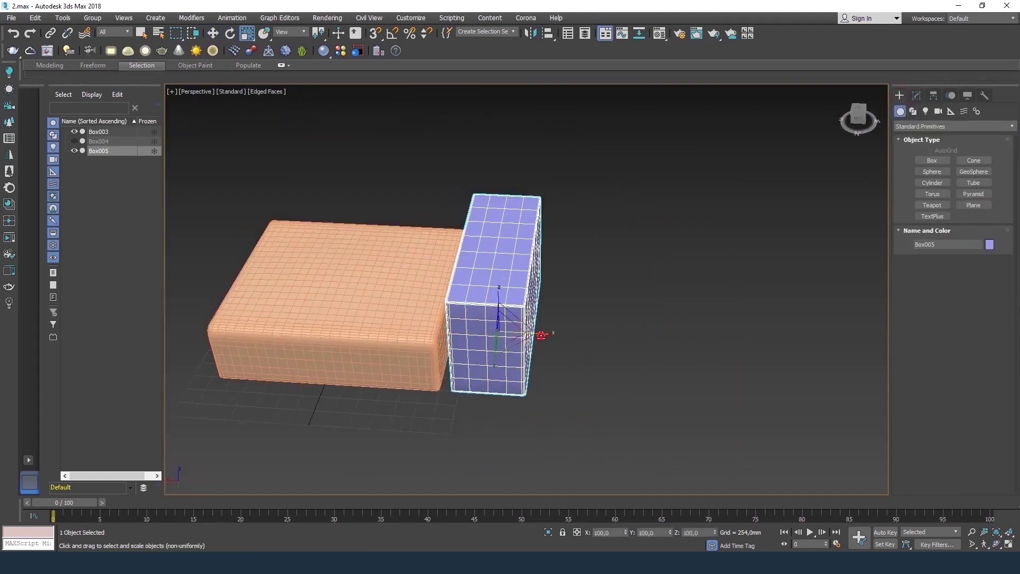
pyautogui.scroll(3, 451, 326)
pyautogui.scroll(2, 478, 318)
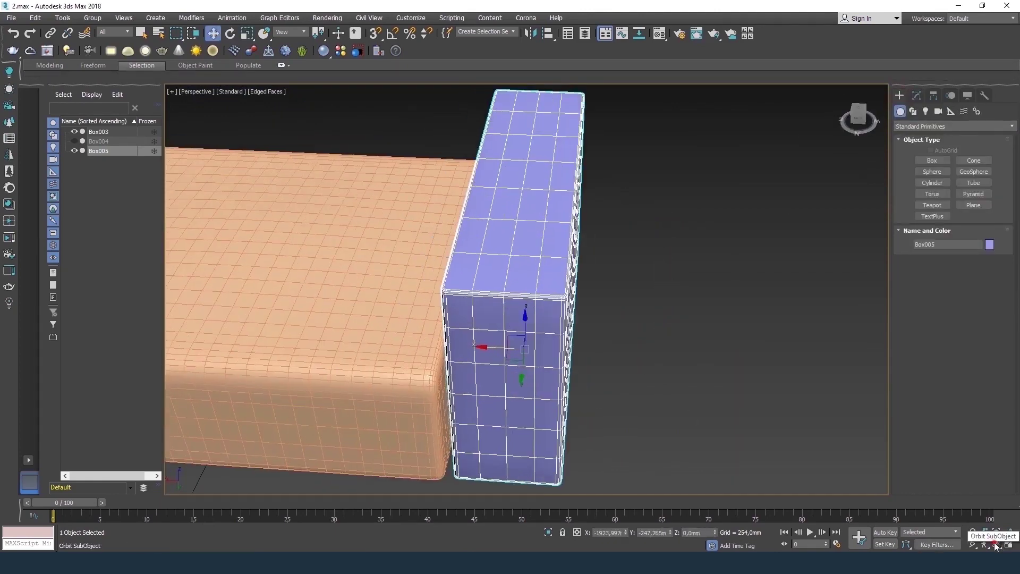
pyautogui.scroll(-5, 505, 319)
pyautogui.moveTo(521, 319)
pyautogui.keyDown('alt'); pyautogui.mouseDown(button='middle')
pyautogui.moveTo(590, 319)
pyautogui.moveTo(484, 298)
pyautogui.moveTo(506, 272)
pyautogui.moveTo(584, 276)
pyautogui.mouseUp(button='middle'); pyautogui.keyUp('alt')
pyautogui.scroll(3, 485, 269)
# Step: Add TurboSmooth to the blue box and collapse it into the mesh
pyautogui.hotkey('ctrl', 't')
pyautogui.scroll(-2, 530, 283)
pyautogui.scroll(4, 584, 276)
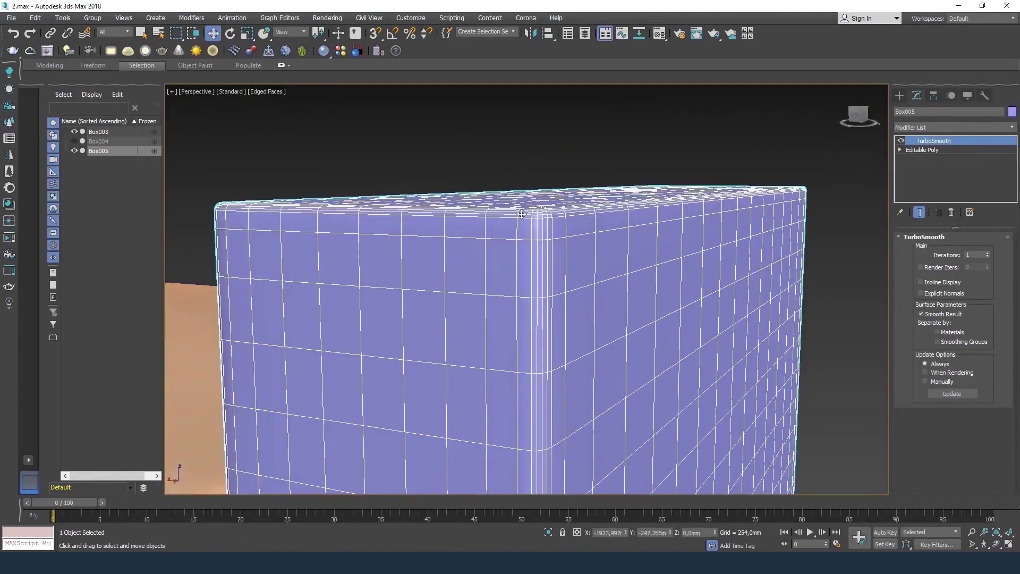
pyautogui.rightClick(549, 223)
pyautogui.click(678, 352)
pyautogui.scroll(-4, 638, 319)
pyautogui.scroll(-3, 532, 318)
pyautogui.moveTo(531, 318)
pyautogui.keyDown('alt'); pyautogui.mouseDown(button='middle')
pyautogui.moveTo(582, 218)
pyautogui.moveTo(571, 287)
pyautogui.mouseUp(button='middle'); pyautogui.keyUp('alt')
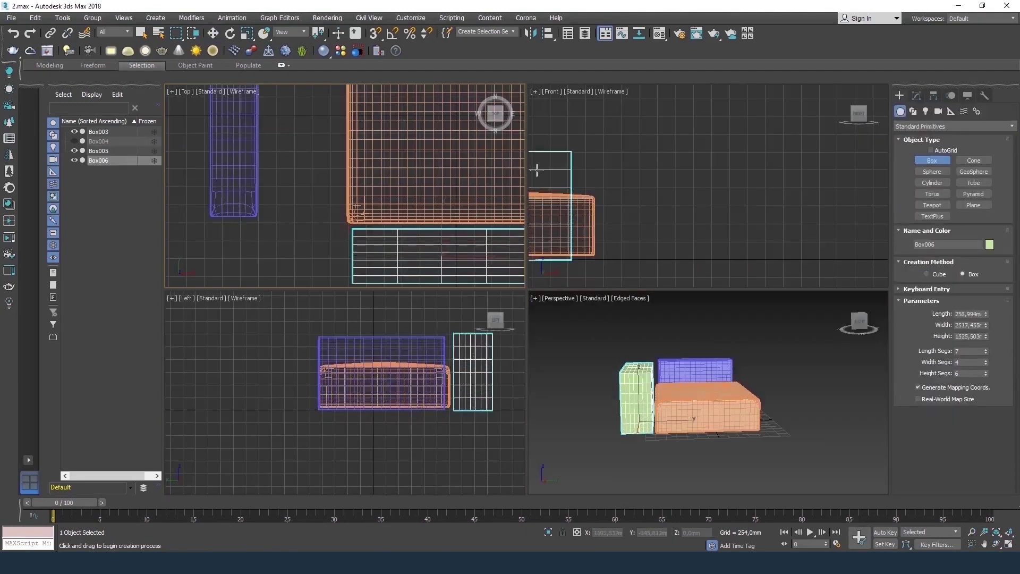
# Step: Convert the green box to Editable Poly and select a vertex row in the maximized side view
pyautogui.scroll(5, 635, 438)
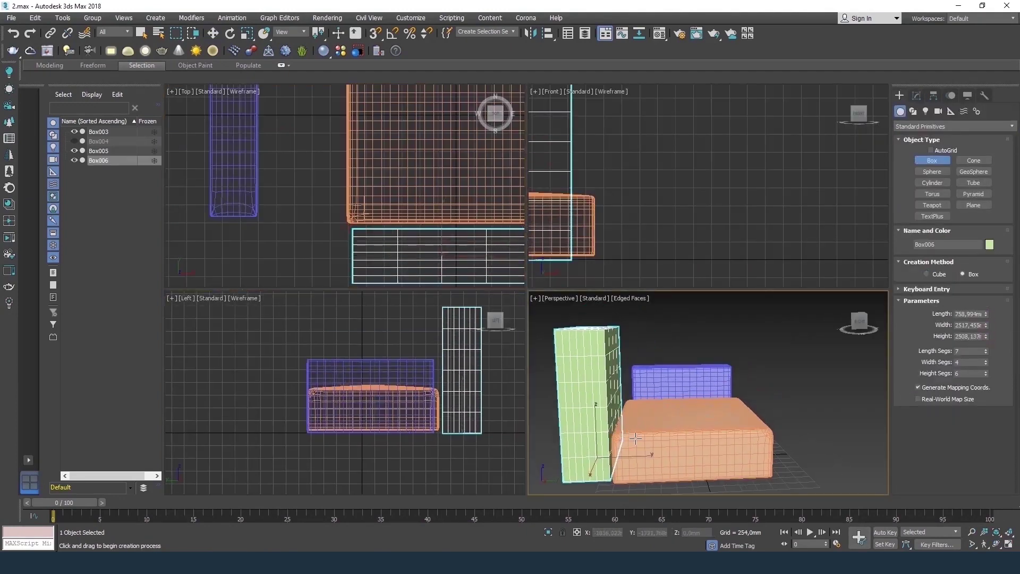
pyautogui.rightClick(635, 438)
pyautogui.click(611, 519)
pyautogui.hotkey('alt', 'w')
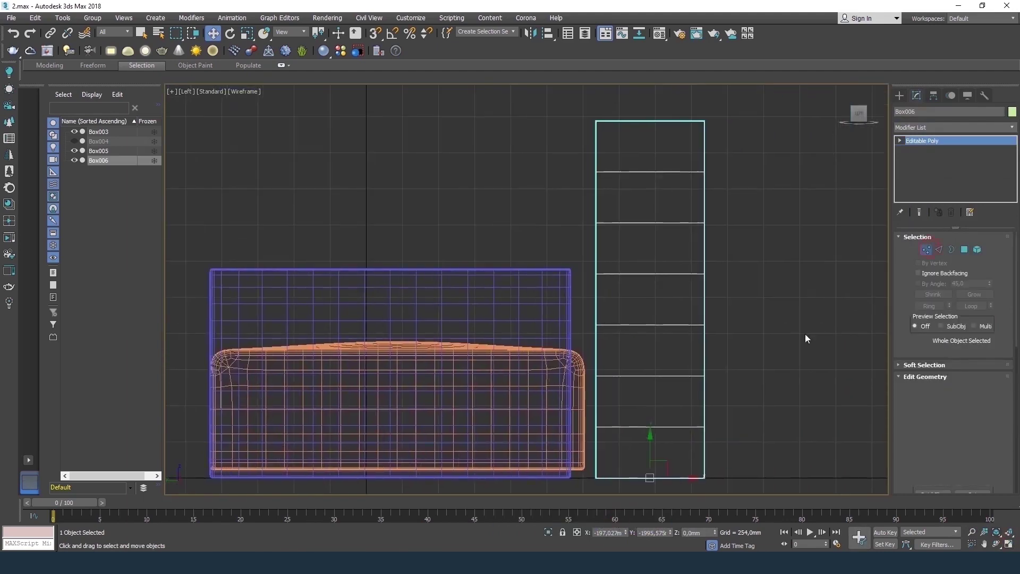
pyautogui.press('1')
pyautogui.moveTo(585, 417); pyautogui.dragTo(707, 439)
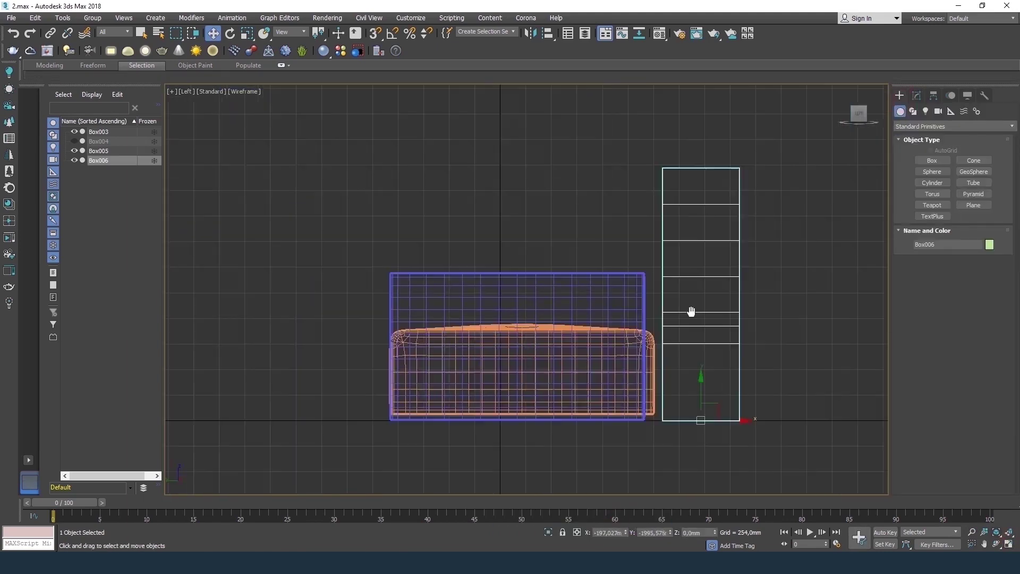
# Step: Select the front vertex pairs and pull them back to slope the side profile
pyautogui.scroll(-3, 653, 318)
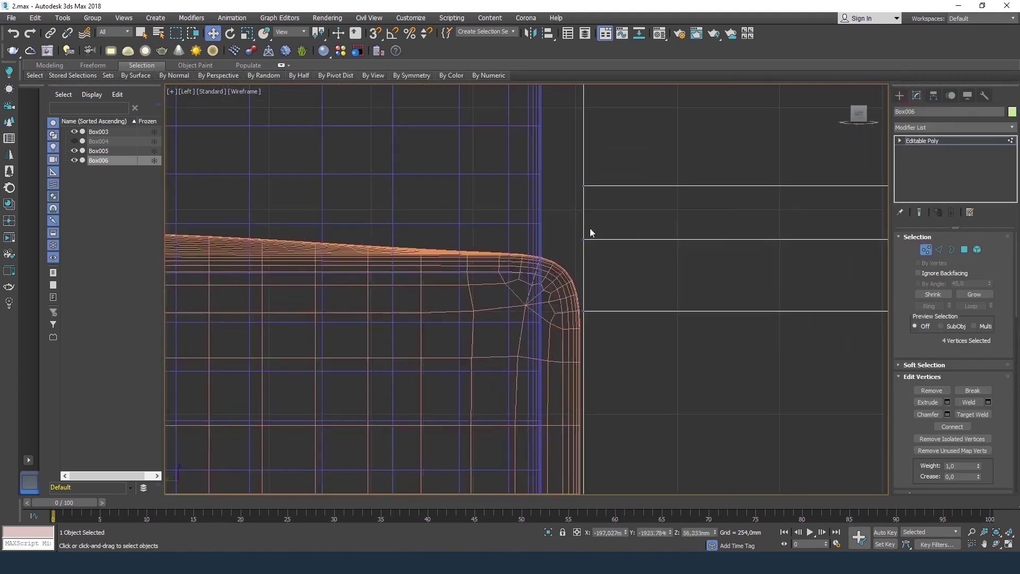
pyautogui.scroll(-2, 649, 246)
pyautogui.scroll(-2, 561, 302)
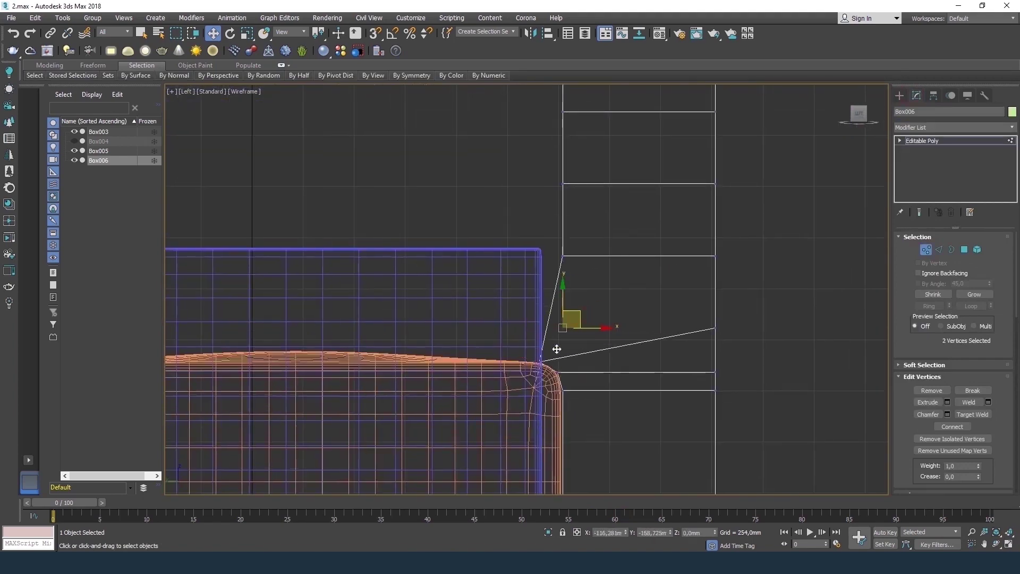
pyautogui.scroll(-2, 500, 345)
pyautogui.moveTo(548, 238); pyautogui.dragTo(592, 284)
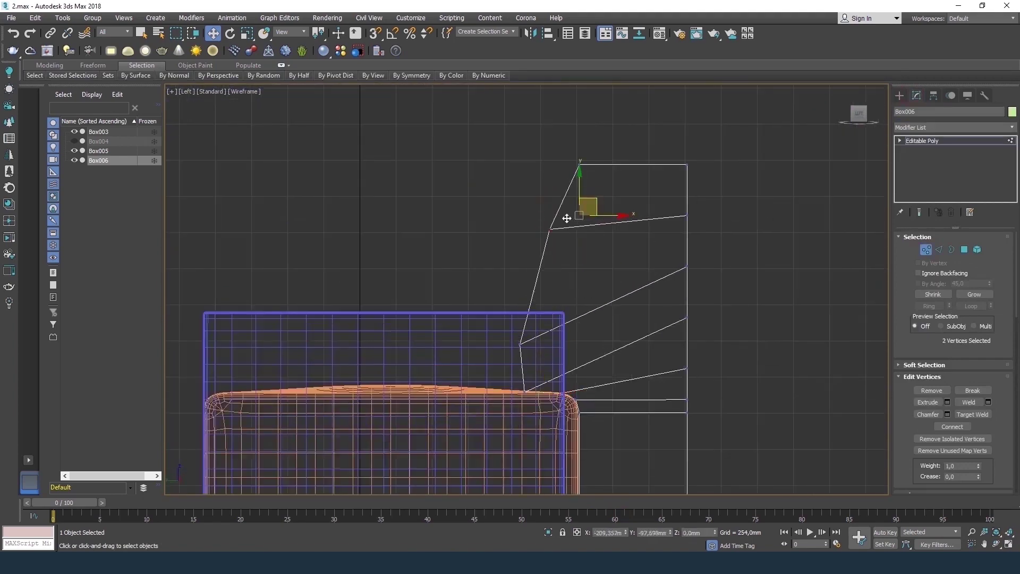
pyautogui.moveTo(593, 214); pyautogui.dragTo(592, 192, button='middle')
pyautogui.moveTo(504, 304); pyautogui.dragTo(528, 340)
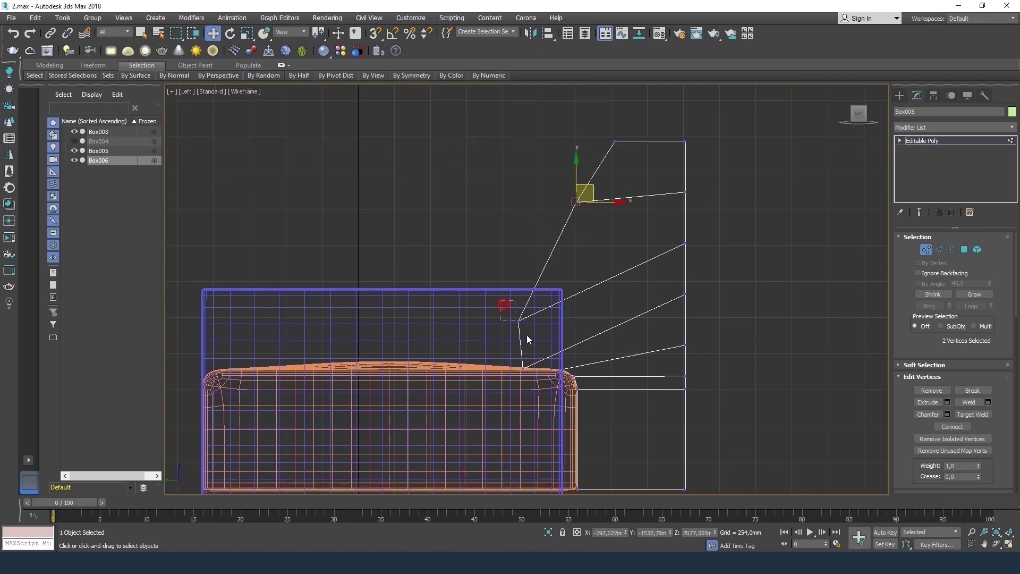
pyautogui.scroll(2, 537, 351)
pyautogui.moveTo(573, 130); pyautogui.dragTo(491, 233, button='middle')
pyautogui.scroll(-3, 553, 191)
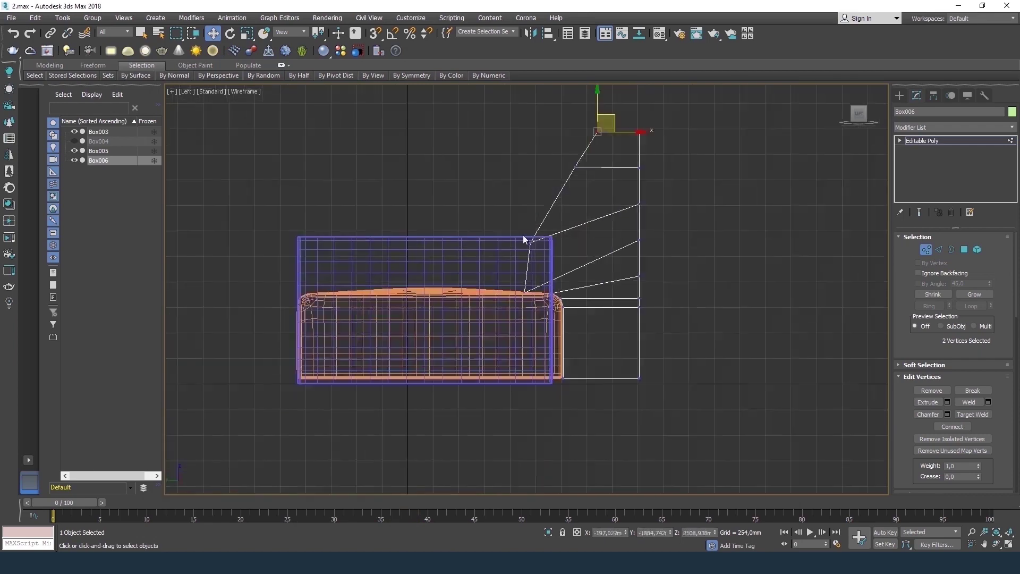
# Step: Return the box to object level and enlarge the perspective view
pyautogui.rightClick(596, 175)
pyautogui.click(569, 159)
pyautogui.scroll(-2, 553, 239)
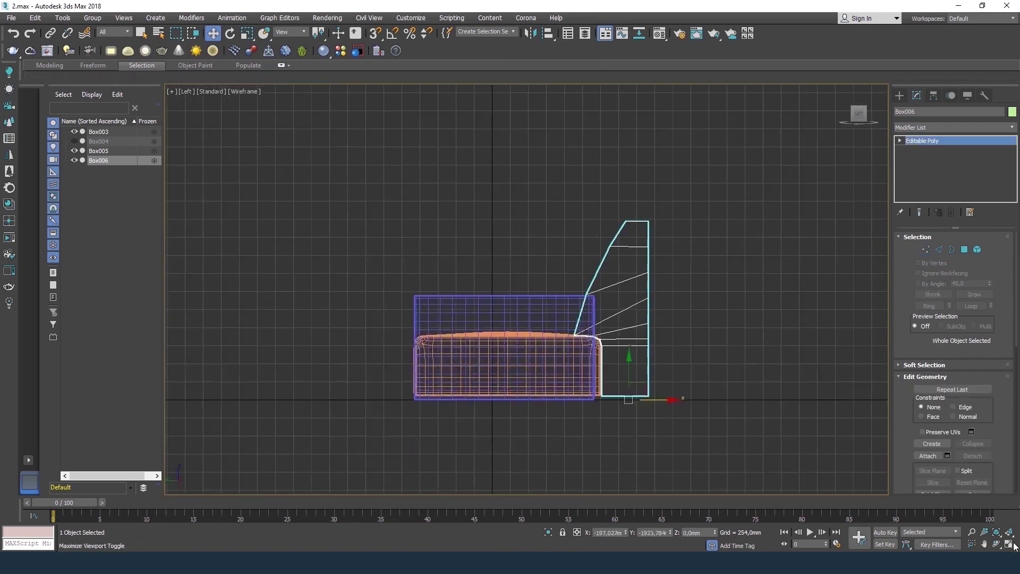
pyautogui.hotkey('alt', 'w')
pyautogui.moveTo(683, 417)
pyautogui.mouseDown(button='middle')
pyautogui.moveTo(703, 389)
pyautogui.moveTo(698, 235)
pyautogui.moveTo(986, 431)
pyautogui.mouseUp(button='middle')
pyautogui.hotkey('alt', 'w')
# Step: In Edge mode, select and chamfer the first edge loop on the green backrest (Box006)
pyautogui.press('2')
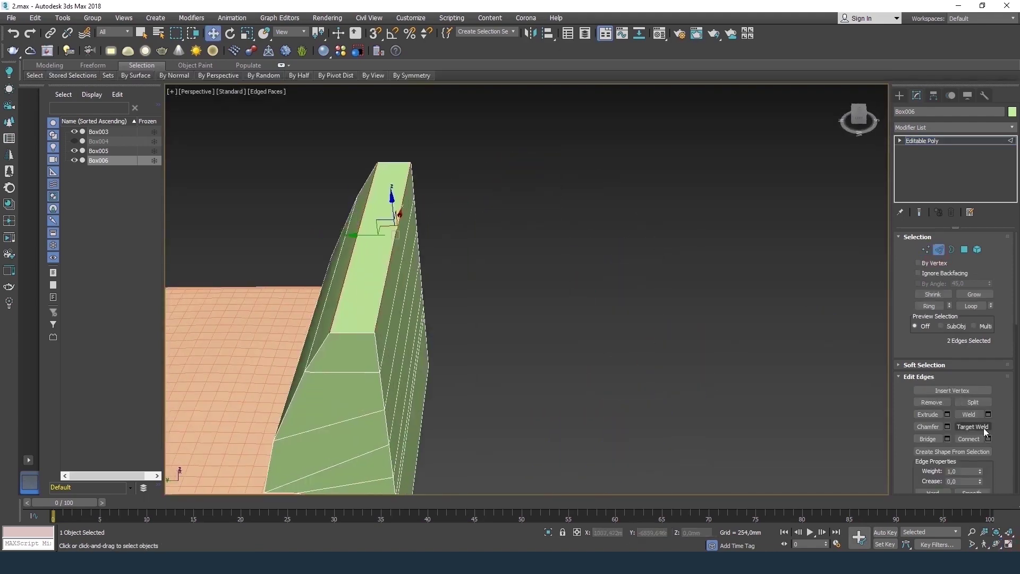
pyautogui.scroll(2, 391, 312)
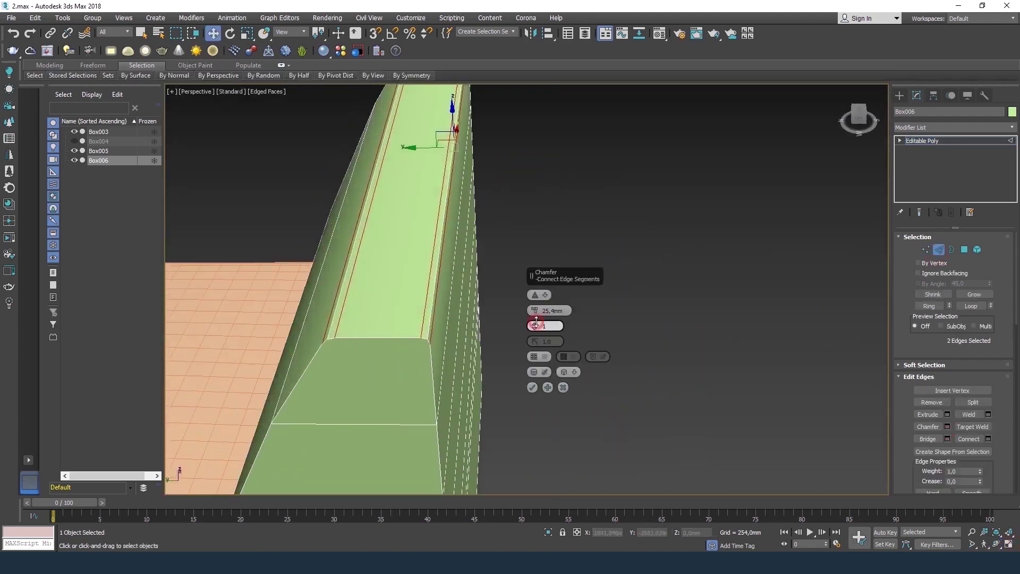
pyautogui.click(533, 388)
pyautogui.scroll(-3, 485, 353)
pyautogui.scroll(-2, 485, 354)
pyautogui.keyDown('alt'); pyautogui.moveTo(485, 354); pyautogui.dragTo(533, 280, button='middle'); pyautogui.keyUp('alt')
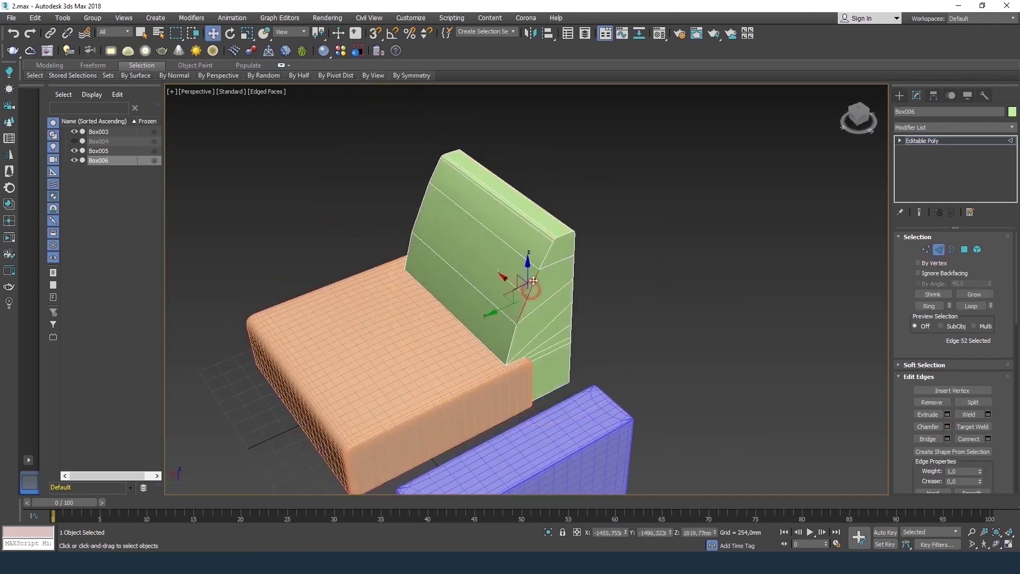
pyautogui.keyDown('shift'); pyautogui.click(545, 260); pyautogui.keyUp('shift')
pyautogui.scroll(3, 538, 287)
pyautogui.scroll(4, 537, 301)
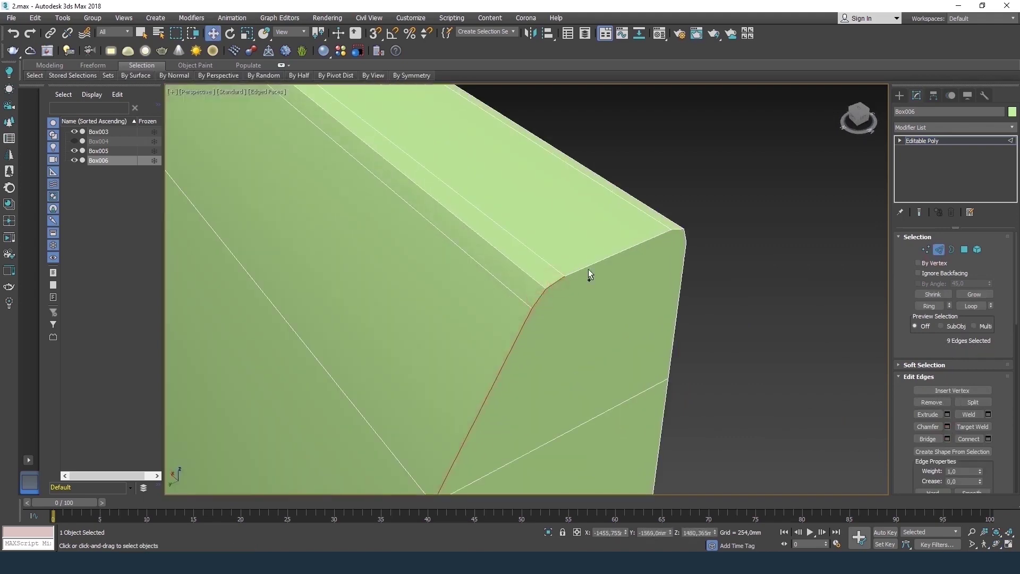
pyautogui.hotkey('shift', 'z')
# Step: Add the bottom backrest edge to the selection and chamfer it
pyautogui.moveTo(721, 374); pyautogui.dragTo(584, 340)
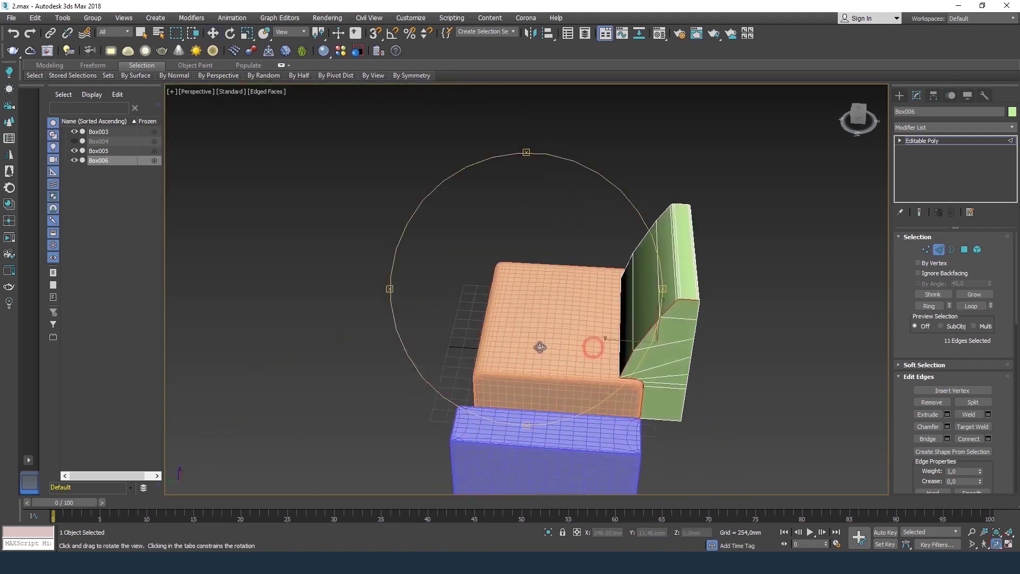
pyautogui.scroll(4, 584, 340)
pyautogui.press('w')
pyautogui.scroll(-2, 591, 396)
pyautogui.keyDown('ctrl'); pyautogui.click(591, 395); pyautogui.keyUp('ctrl')
pyautogui.scroll(2, 592, 396)
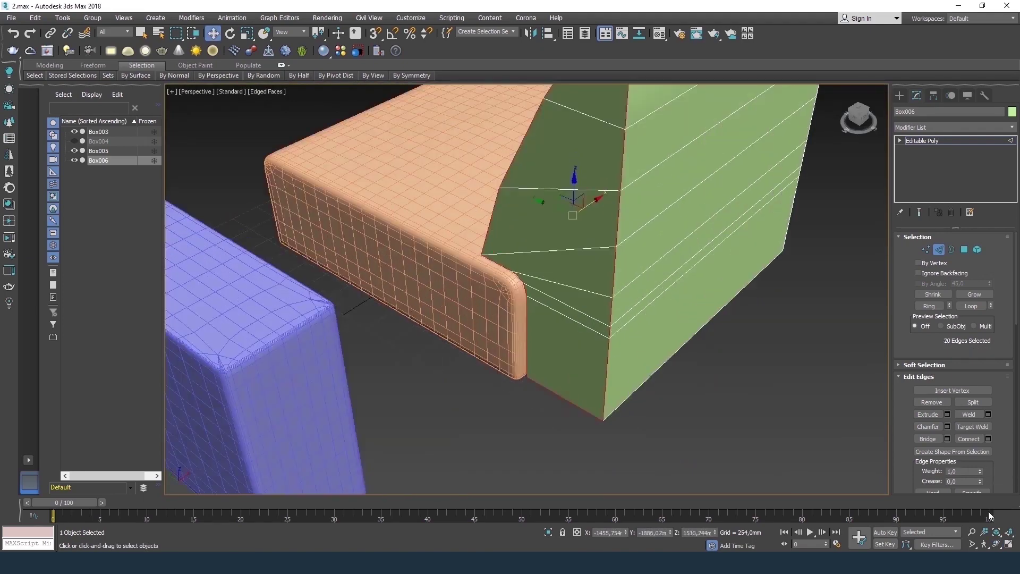
pyautogui.hotkey('shift', 'z')
pyautogui.hotkey('shift', 'z')
pyautogui.click(946, 426)
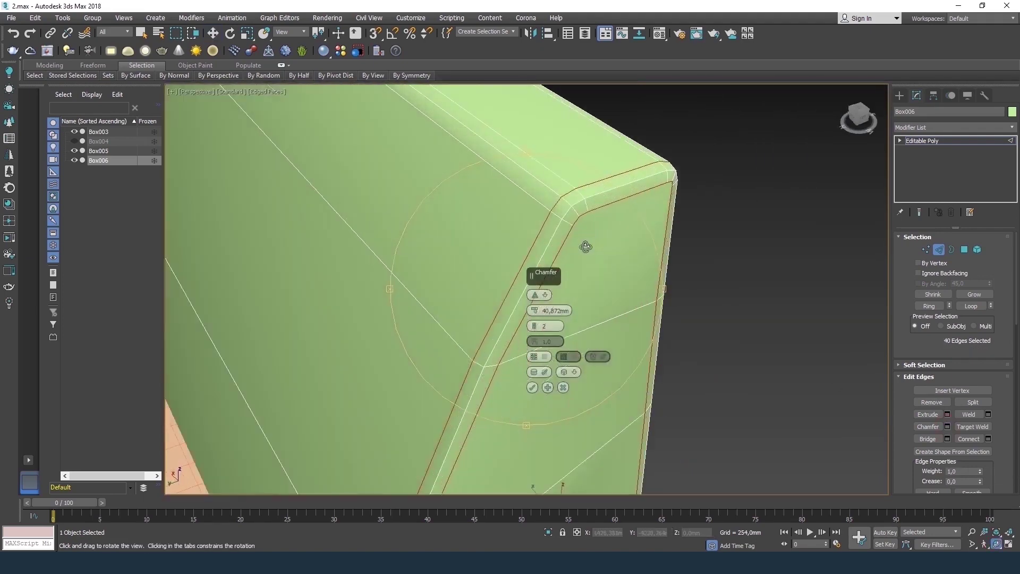
pyautogui.click(532, 388)
# Step: Chamfer the edges where the backrest meets the seat
pyautogui.hotkey('shift', 'z')
pyautogui.keyDown('alt'); pyautogui.moveTo(514, 345); pyautogui.dragTo(481, 303, button='middle'); pyautogui.keyUp('alt')
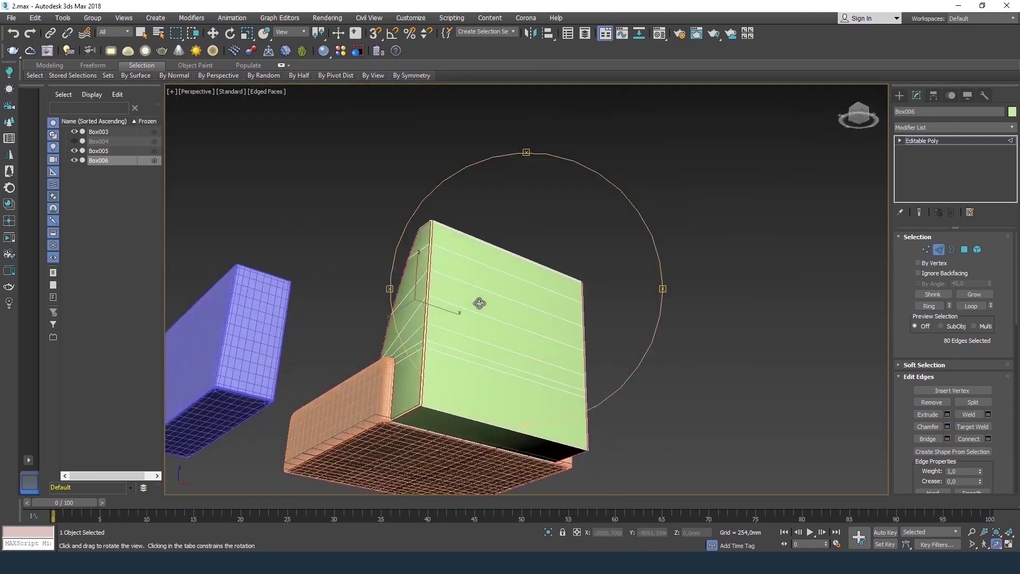
pyautogui.scroll(5, 491, 351)
pyautogui.scroll(-5, 471, 340)
pyautogui.keyDown('alt'); pyautogui.moveTo(620, 364); pyautogui.dragTo(478, 319, button='middle'); pyautogui.keyUp('alt')
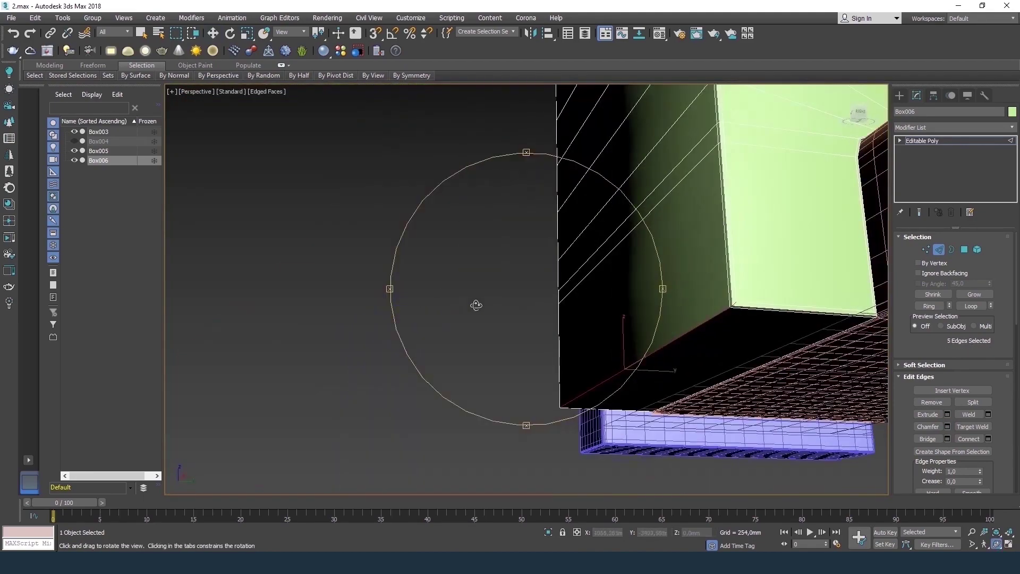
pyautogui.scroll(3, 410, 298)
pyautogui.scroll(2, 525, 317)
pyautogui.click(946, 426)
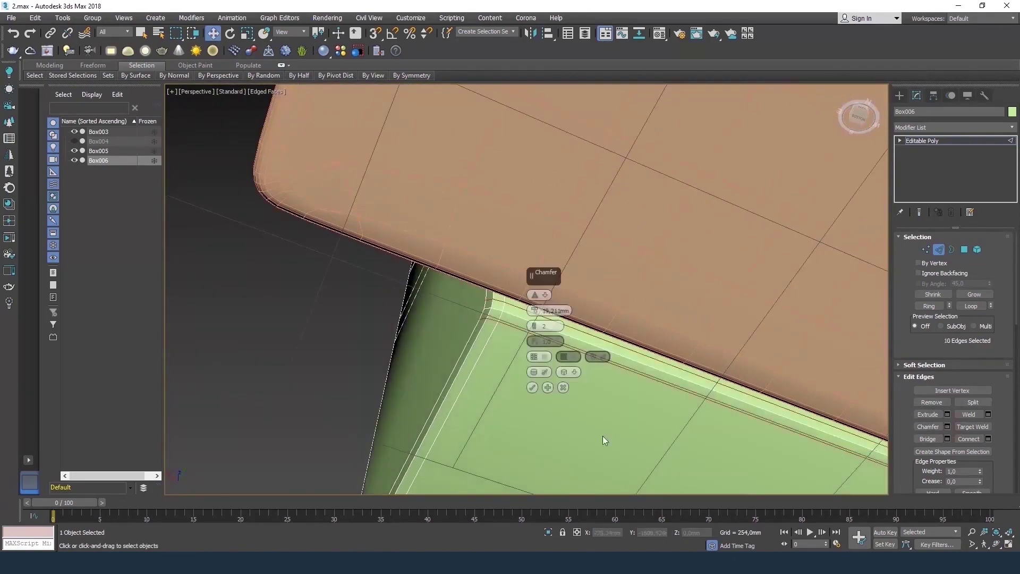
pyautogui.click(534, 386)
# Step: Add a TurboSmooth modifier to the backrest and collapse it into the mesh
pyautogui.scroll(-3, 603, 439)
pyautogui.keyDown('alt'); pyautogui.moveTo(837, 421); pyautogui.dragTo(577, 379, button='middle'); pyautogui.keyUp('alt')
pyautogui.scroll(-5, 576, 379)
pyautogui.click(953, 128)
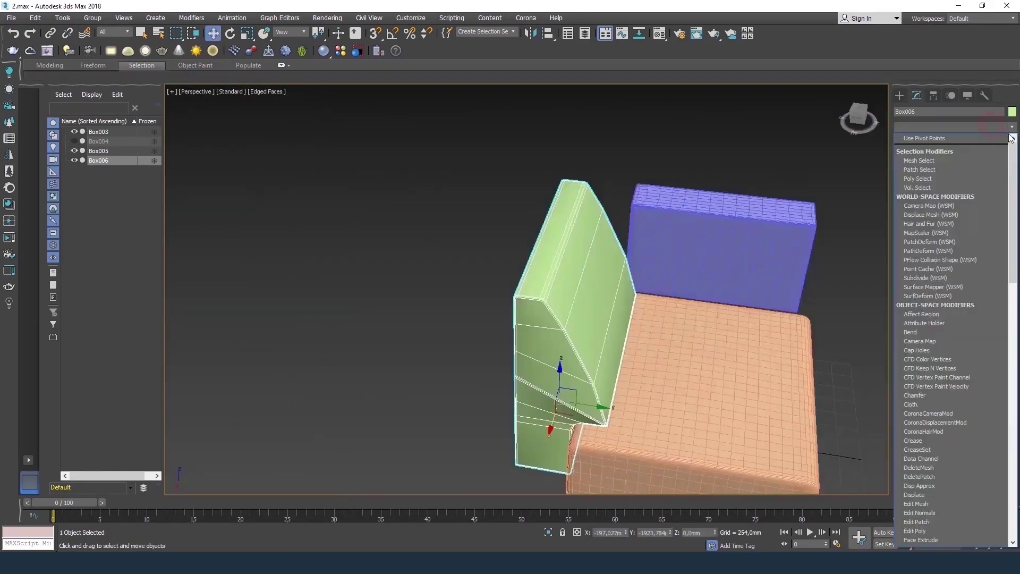
pyautogui.click(935, 467)
pyautogui.moveTo(557, 345)
pyautogui.keyDown('alt'); pyautogui.mouseDown(button='middle')
pyautogui.moveTo(516, 328)
pyautogui.moveTo(475, 290)
pyautogui.moveTo(547, 289)
pyautogui.mouseUp(button='middle'); pyautogui.keyUp('alt')
pyautogui.press('w')
pyautogui.scroll(-3, 516, 328)
pyautogui.hotkey('ctrl', 'z')
# Step: Clear the selection and return to the Move tool
pyautogui.press('e')
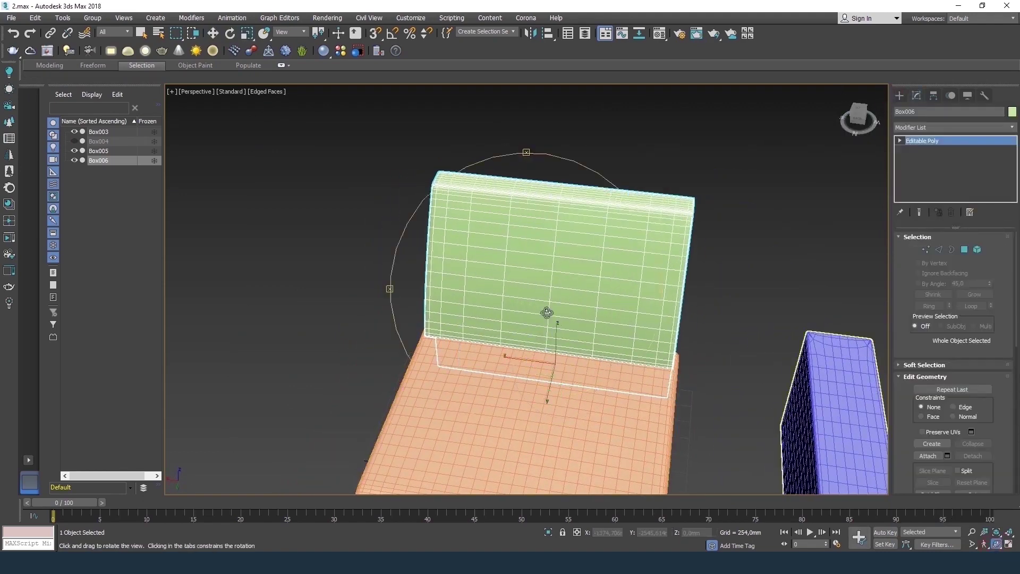
pyautogui.keyDown('alt'); pyautogui.moveTo(548, 313); pyautogui.dragTo(532, 298, button='middle'); pyautogui.keyUp('alt')
pyautogui.scroll(-5, 428, 333)
pyautogui.click(428, 333)
pyautogui.press('w')
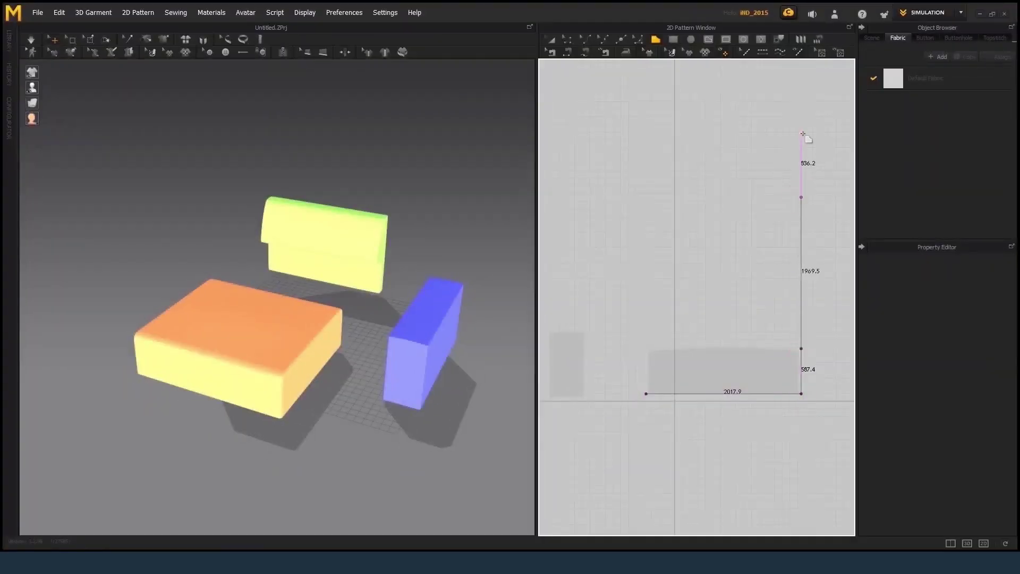
# Step: Create a rectangular cover panel over the seat cushion
pyautogui.click(642, 393)
pyautogui.click(801, 197)
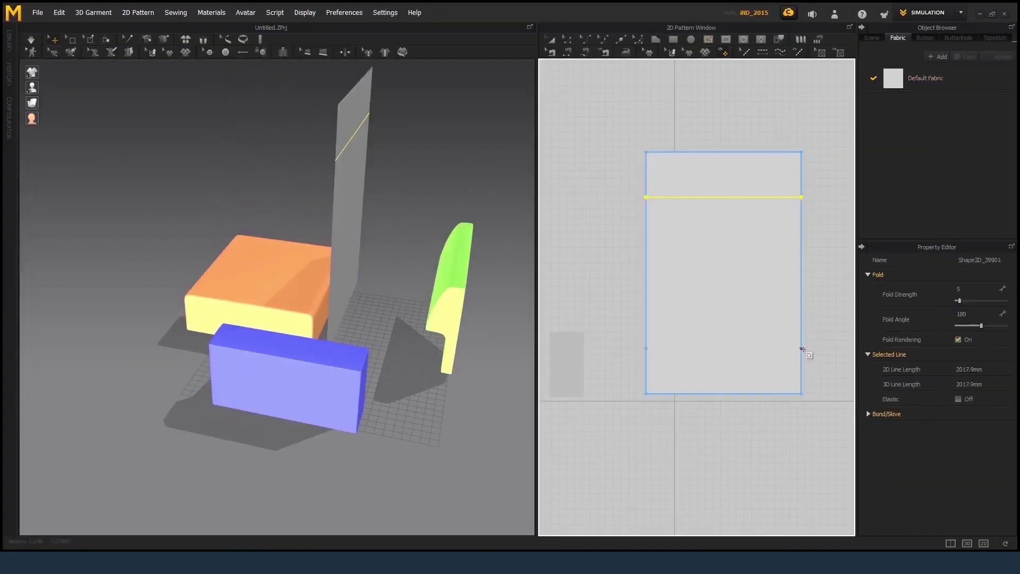
pyautogui.click(547, 44)
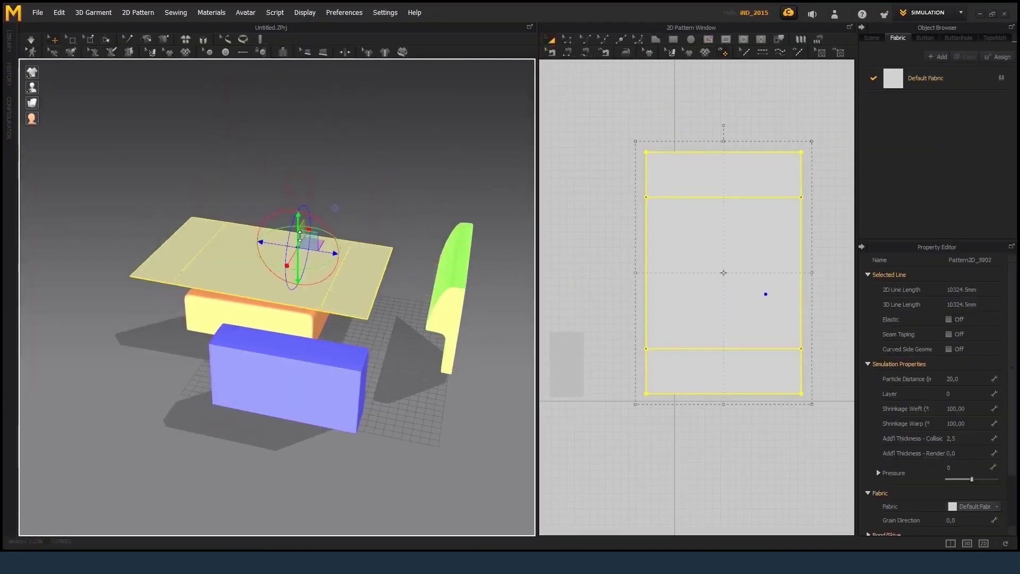
pyautogui.moveTo(378, 217)
pyautogui.mouseDown(button='right')
pyautogui.moveTo(317, 287)
pyautogui.moveTo(371, 276)
pyautogui.mouseUp(button='right')
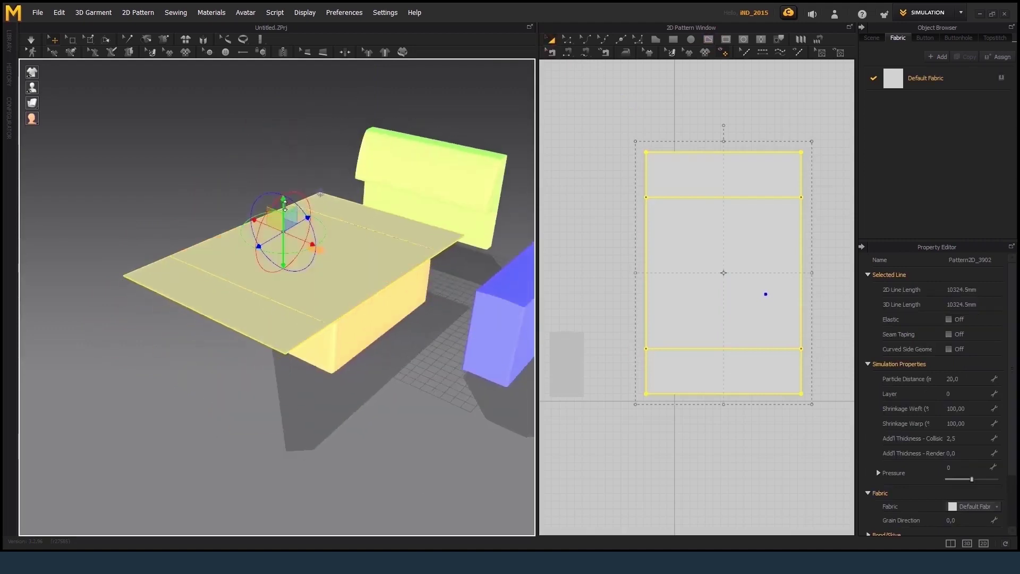
pyautogui.scroll(3, 609, 321)
pyautogui.scroll(-4, 685, 324)
# Step: Draw a small polygon side panel and slide it beside the cushion
pyautogui.press('h')
pyautogui.click(682, 359)
pyautogui.moveTo(574, 374); pyautogui.dragTo(609, 379, button='right')
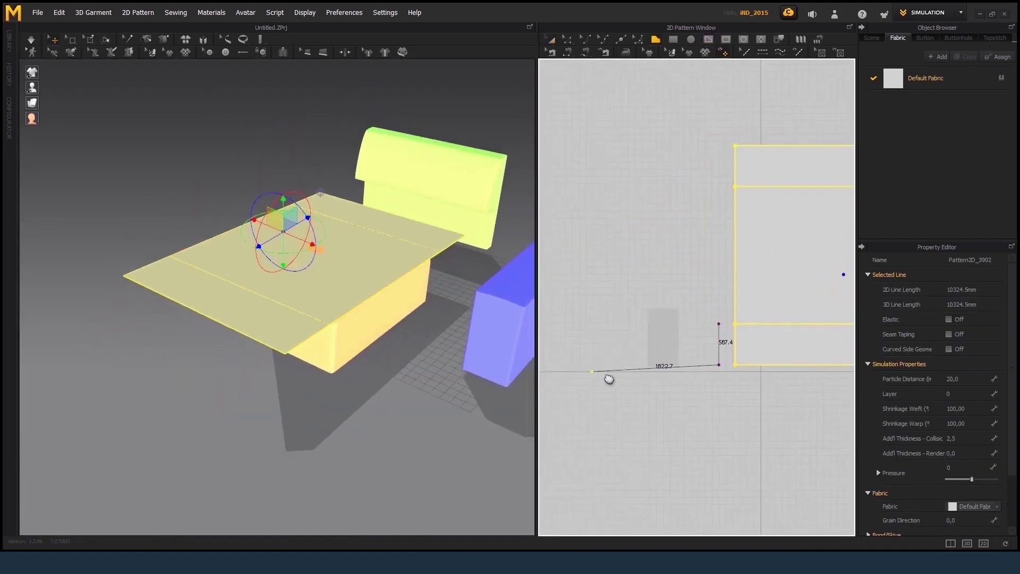
pyautogui.click(726, 320)
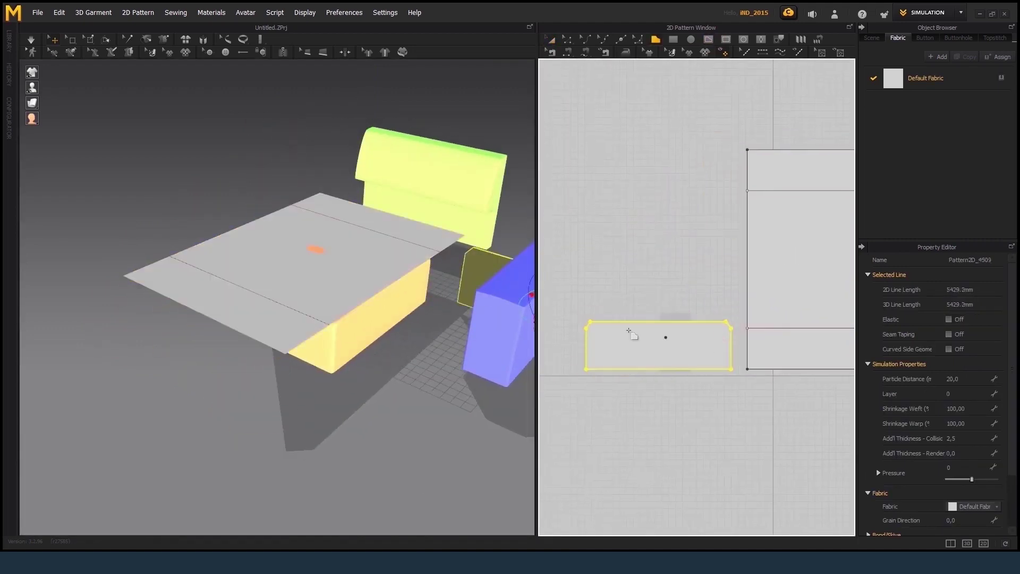
pyautogui.moveTo(425, 367); pyautogui.dragTo(365, 366, button='right')
pyautogui.moveTo(464, 346); pyautogui.dragTo(264, 318)
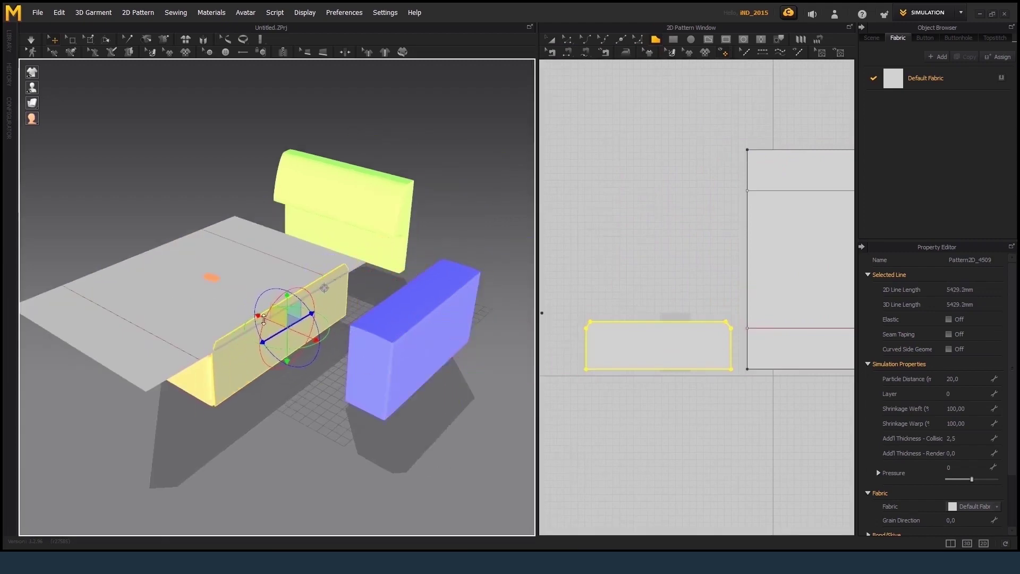
# Step: Round the side panel's two top corners with Curve Point
pyautogui.click(730, 368)
pyautogui.moveTo(337, 294); pyautogui.dragTo(287, 297, button='right')
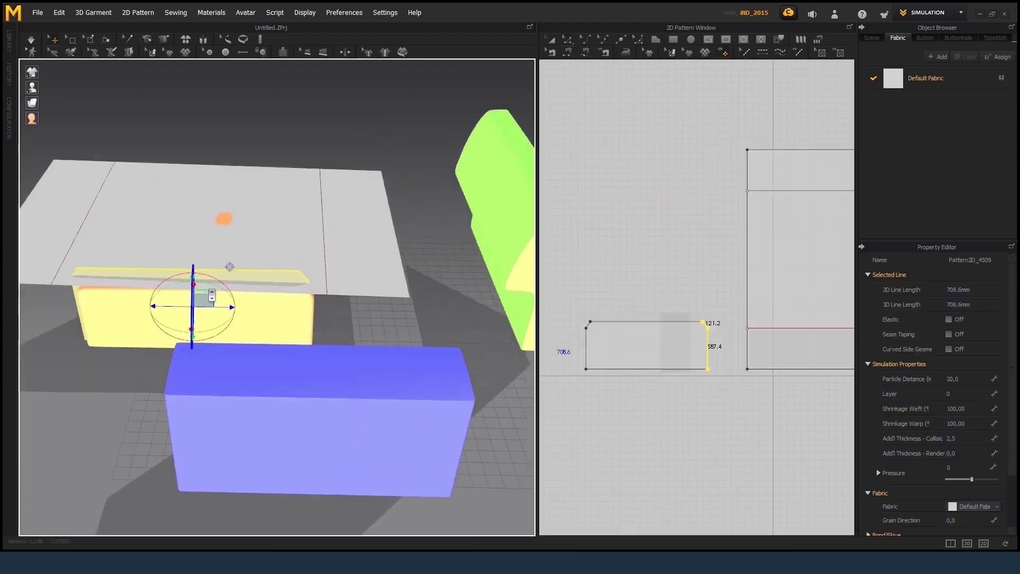
pyautogui.moveTo(510, 374); pyautogui.dragTo(393, 371, button='right')
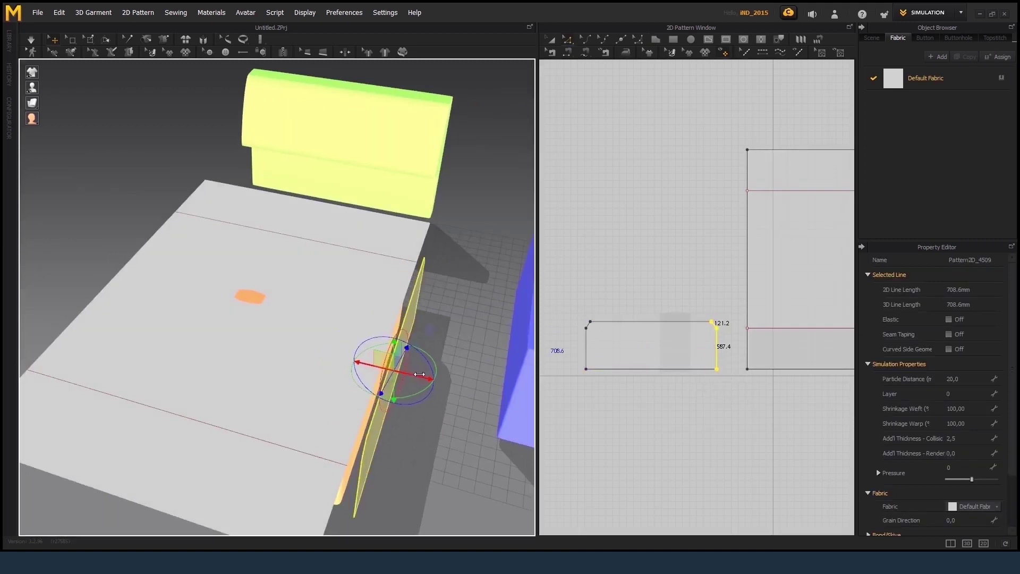
pyautogui.scroll(5, 695, 340)
pyautogui.click(590, 42)
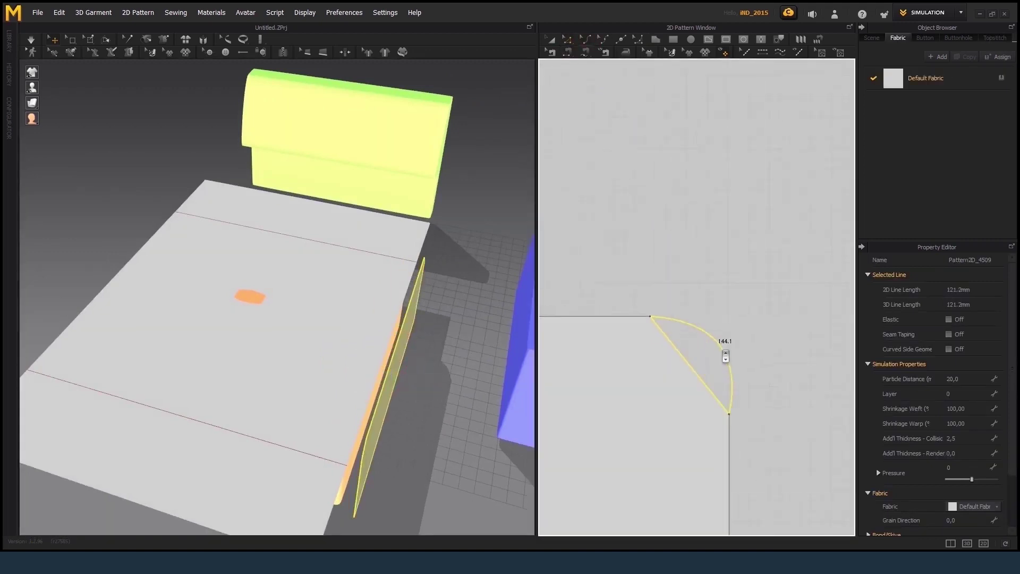
pyautogui.scroll(-5, 712, 346)
pyautogui.scroll(5, 665, 308)
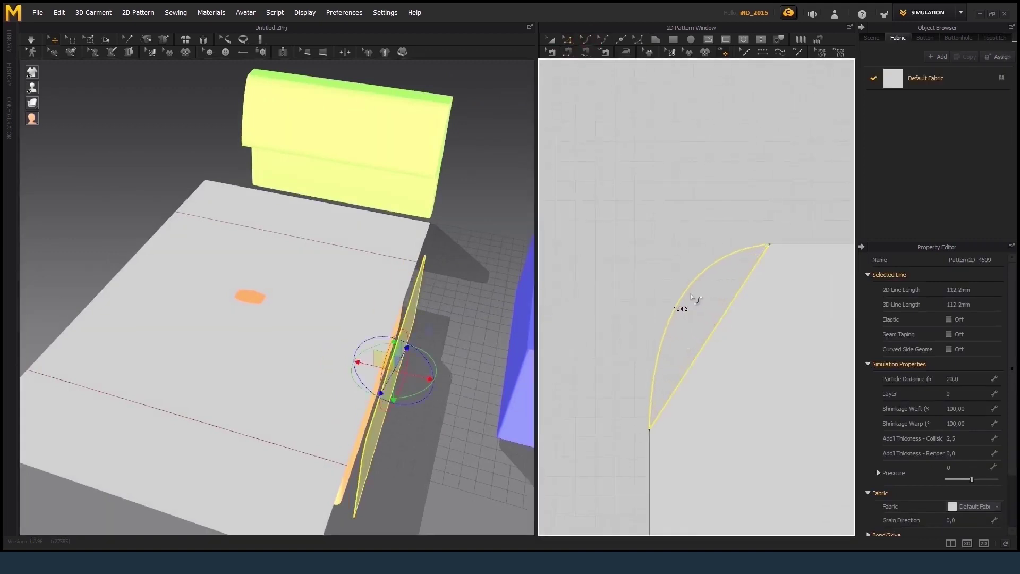
pyautogui.click(690, 296)
pyautogui.scroll(-5, 719, 341)
pyautogui.scroll(5, 688, 372)
pyautogui.moveTo(335, 295); pyautogui.dragTo(332, 270, button='right')
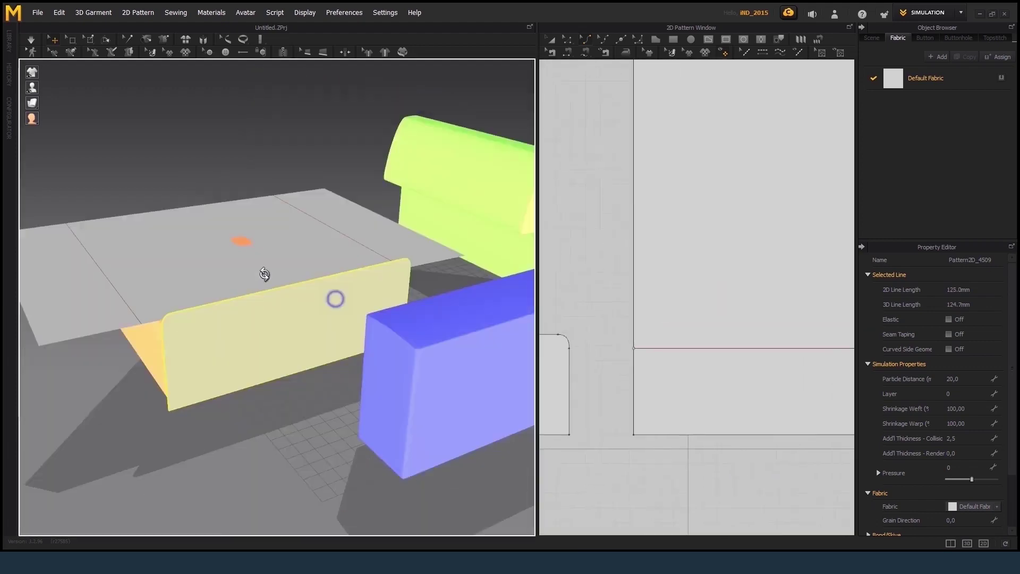
pyautogui.click(333, 270)
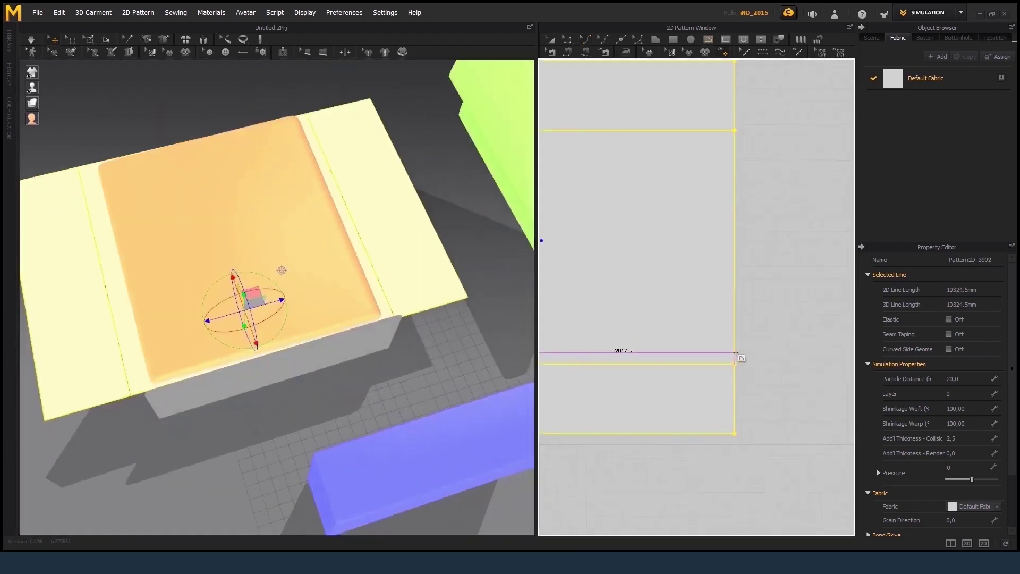
# Step: Copy the small side panel to create a matching right side panel
pyautogui.scroll(-3, 705, 304)
pyautogui.moveTo(704, 304); pyautogui.dragTo(671, 339, button='right')
pyautogui.click(792, 230)
pyautogui.scroll(-4, 688, 279)
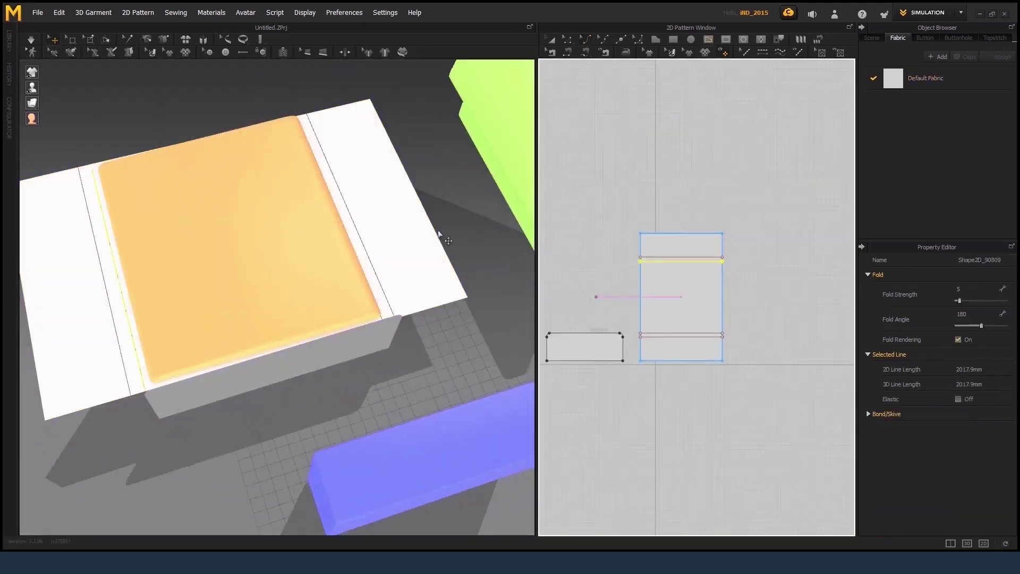
pyautogui.click(405, 273)
pyautogui.moveTo(398, 239); pyautogui.dragTo(365, 307, button='right')
pyautogui.click(396, 340)
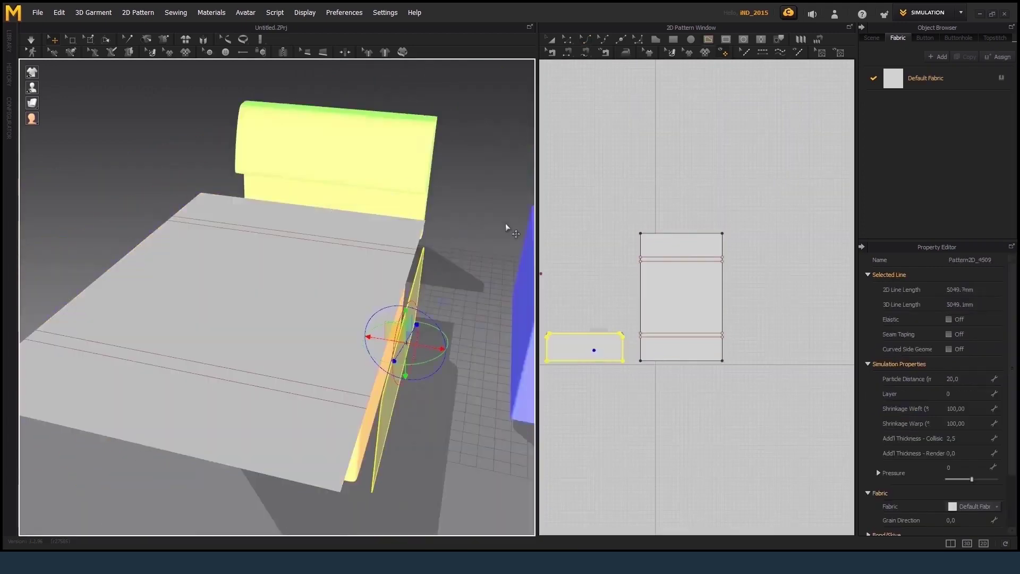
pyautogui.click(771, 349)
pyautogui.scroll(-1, 771, 349)
pyautogui.scroll(-3, 410, 368)
# Step: Segment-sew both side panels' 587.4 edges to the cover, then start the simulation
pyautogui.moveTo(410, 369)
pyautogui.mouseDown(button='right')
pyautogui.moveTo(246, 348)
pyautogui.moveTo(332, 365)
pyautogui.moveTo(195, 324)
pyautogui.mouseUp(button='right')
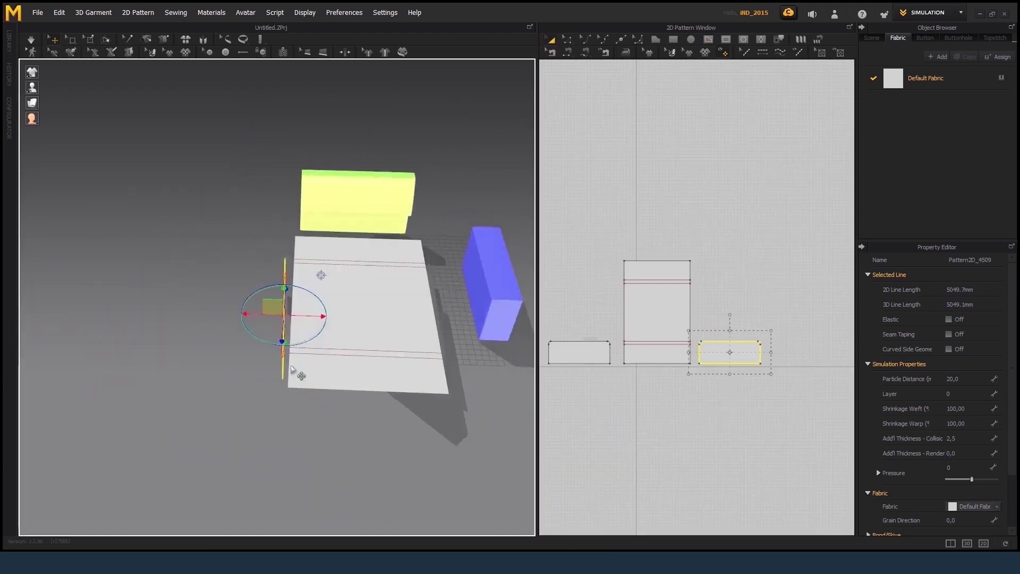
pyautogui.scroll(3, 666, 333)
pyautogui.click(733, 392)
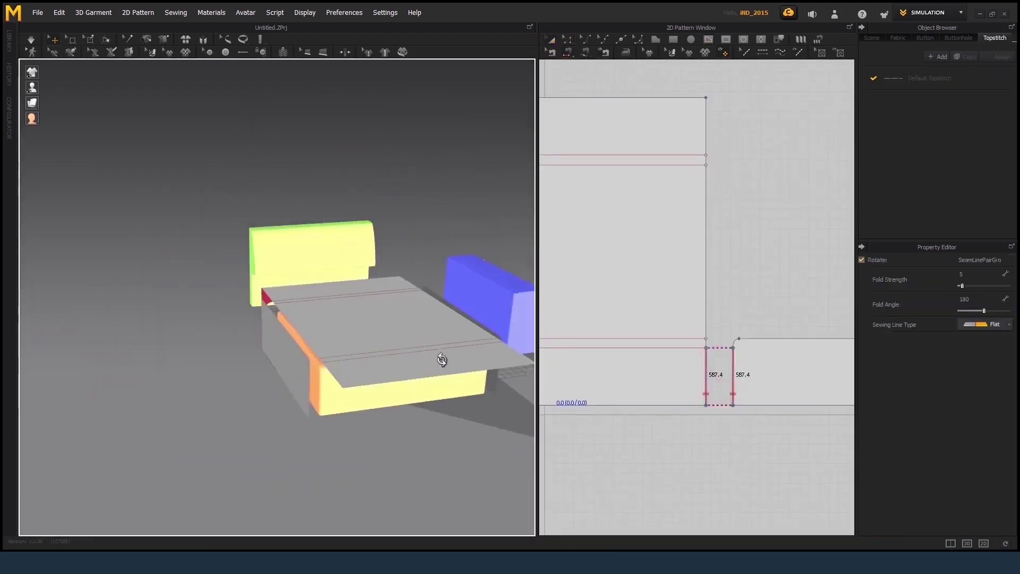
pyautogui.moveTo(440, 357)
pyautogui.mouseDown(button='right')
pyautogui.moveTo(480, 383)
pyautogui.moveTo(376, 306)
pyautogui.mouseUp(button='right')
pyautogui.click(702, 283)
pyautogui.scroll(-2, 714, 345)
pyautogui.click(296, 357)
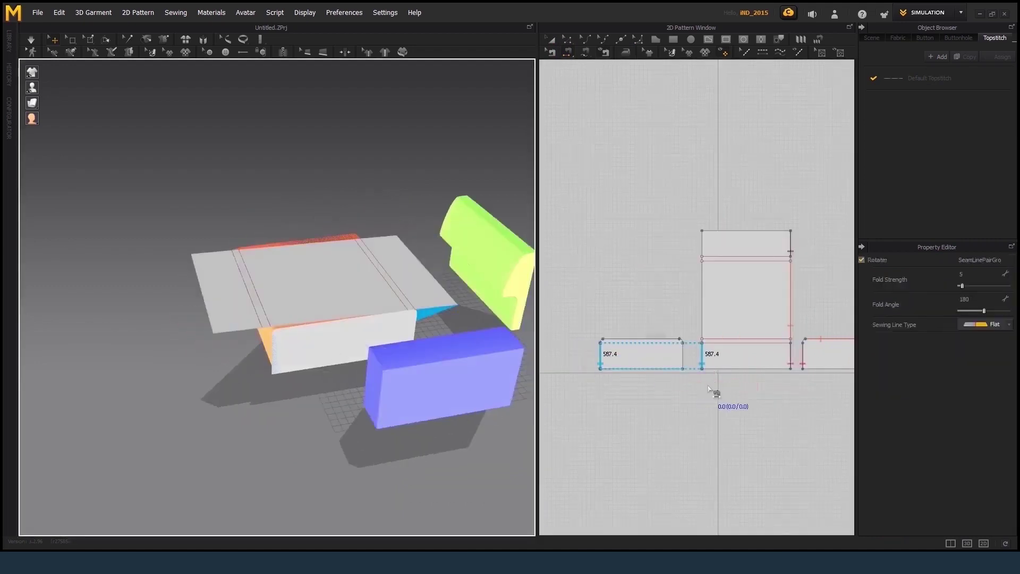
pyautogui.moveTo(710, 389); pyautogui.dragTo(700, 358)
pyautogui.click(390, 350)
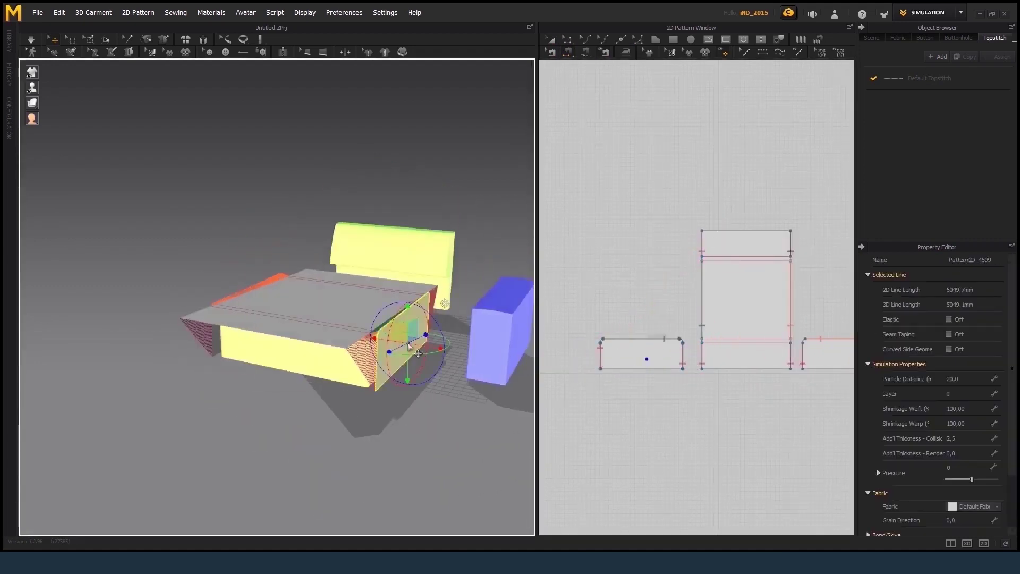
pyautogui.moveTo(389, 350); pyautogui.dragTo(477, 351, button='right')
pyautogui.click(31, 40)
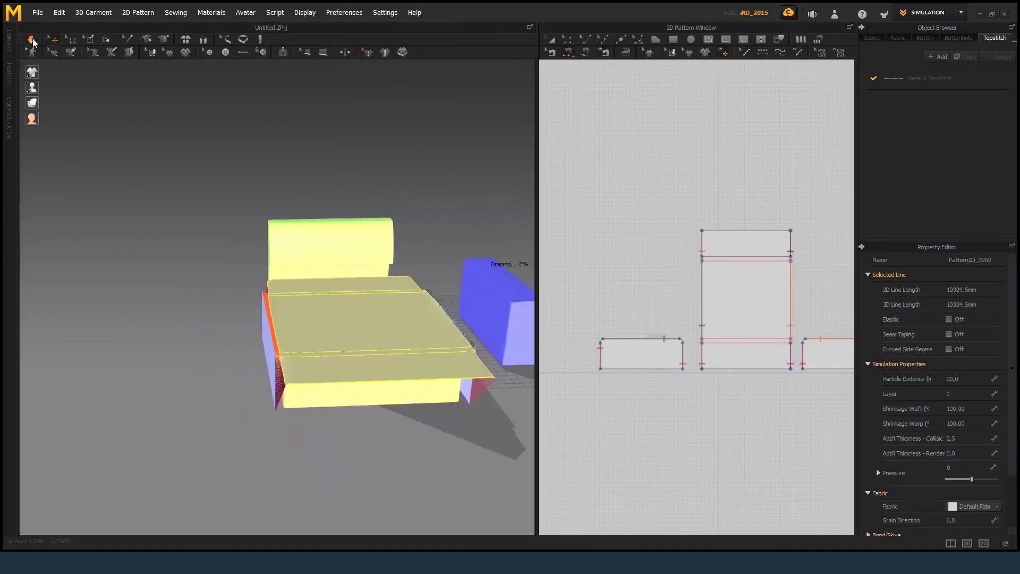
# Step: Set the seat cover to pressure 2, Shrinkage Warp 98/94 and particle distance 5
pyautogui.moveTo(319, 329); pyautogui.dragTo(429, 351, button='right')
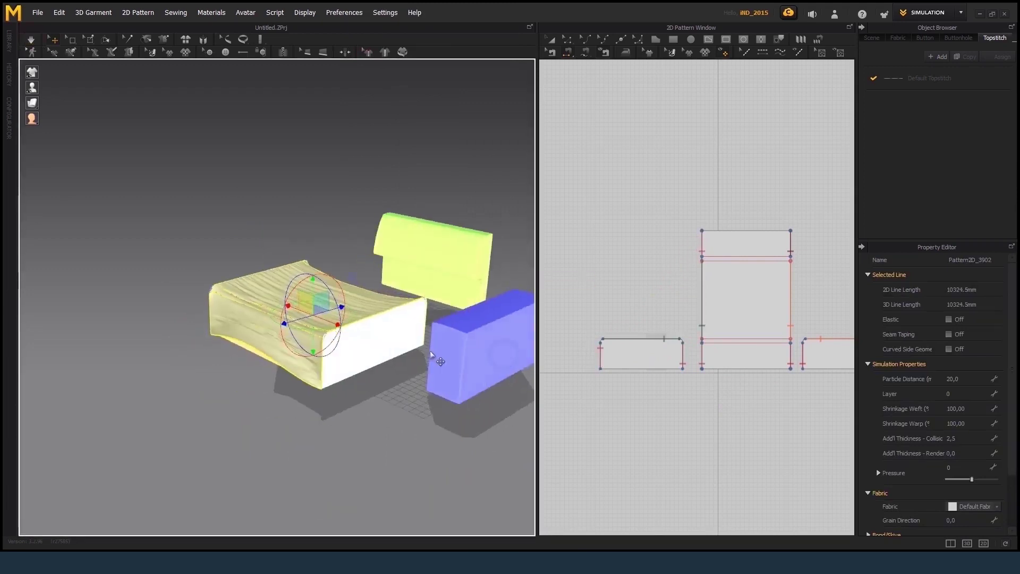
pyautogui.scroll(5, 329, 243)
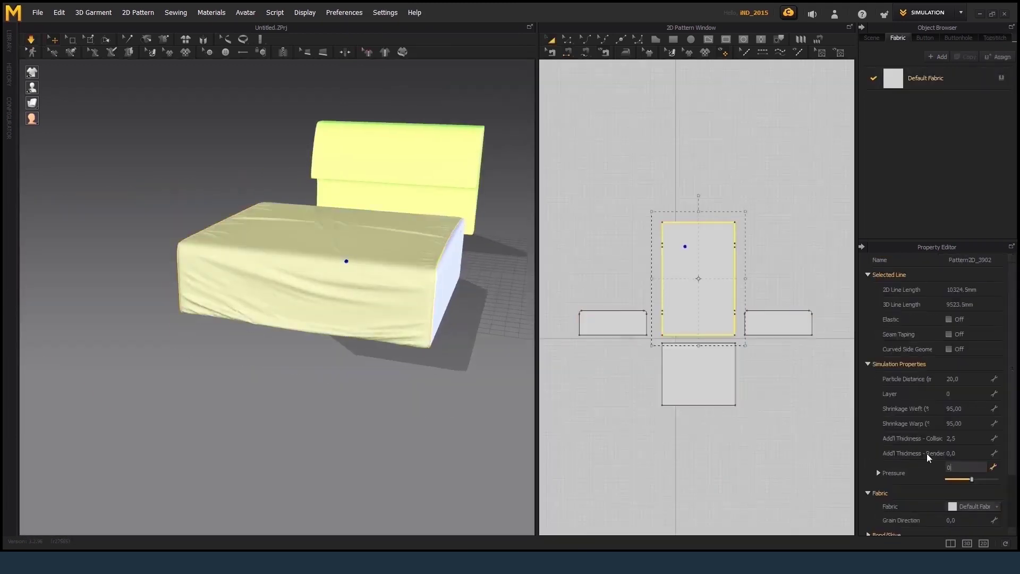
pyautogui.moveTo(496, 284)
pyautogui.mouseDown(button='right')
pyautogui.moveTo(414, 298)
pyautogui.moveTo(455, 266)
pyautogui.moveTo(161, 283)
pyautogui.moveTo(277, 338)
pyautogui.moveTo(318, 250)
pyautogui.moveTo(307, 284)
pyautogui.mouseUp(button='right')
pyautogui.scroll(3, 425, 297)
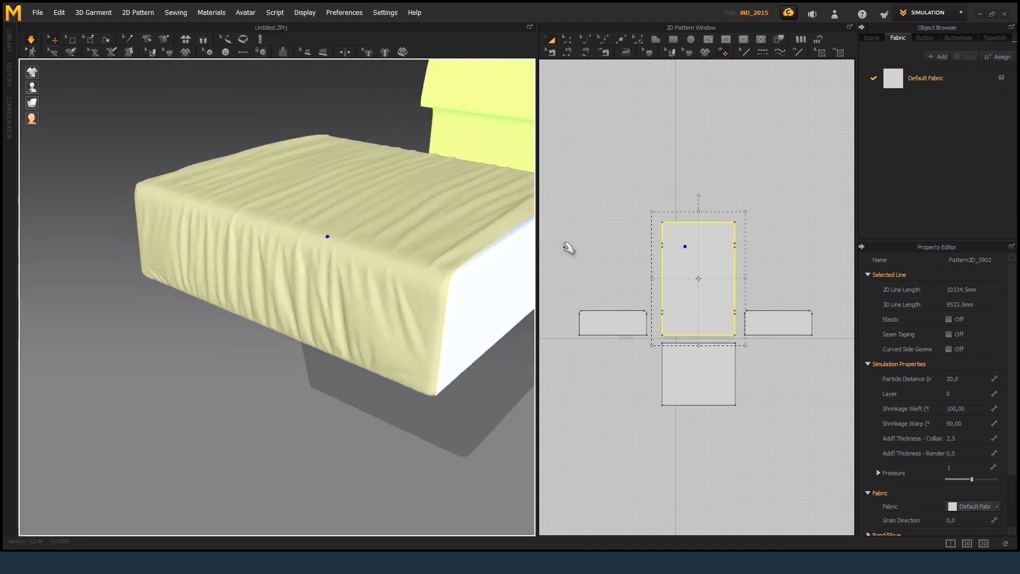
pyautogui.moveTo(972, 479); pyautogui.dragTo(977, 481)
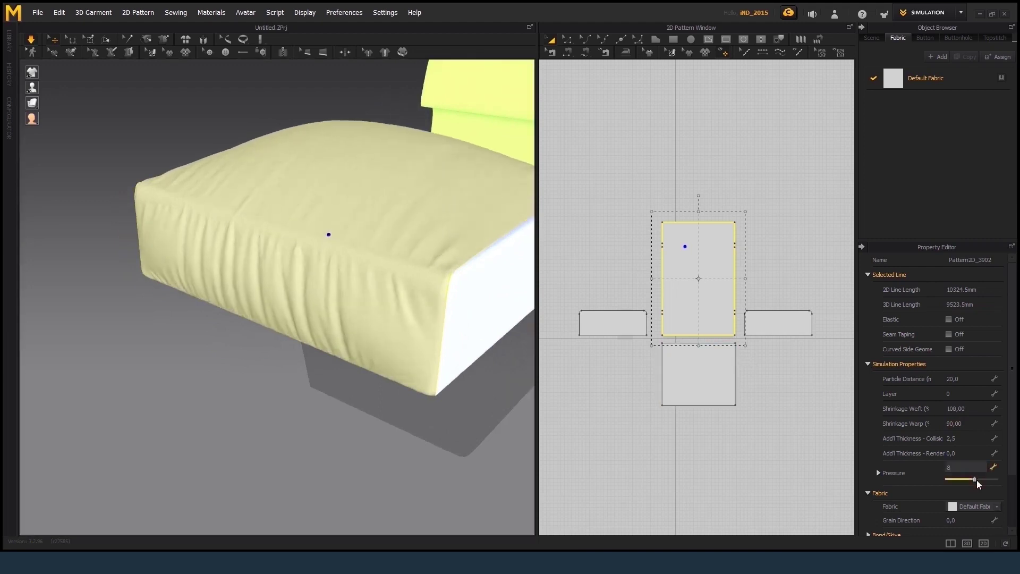
pyautogui.moveTo(392, 258)
pyautogui.mouseDown(button='right')
pyautogui.moveTo(410, 219)
pyautogui.moveTo(387, 307)
pyautogui.mouseUp(button='right')
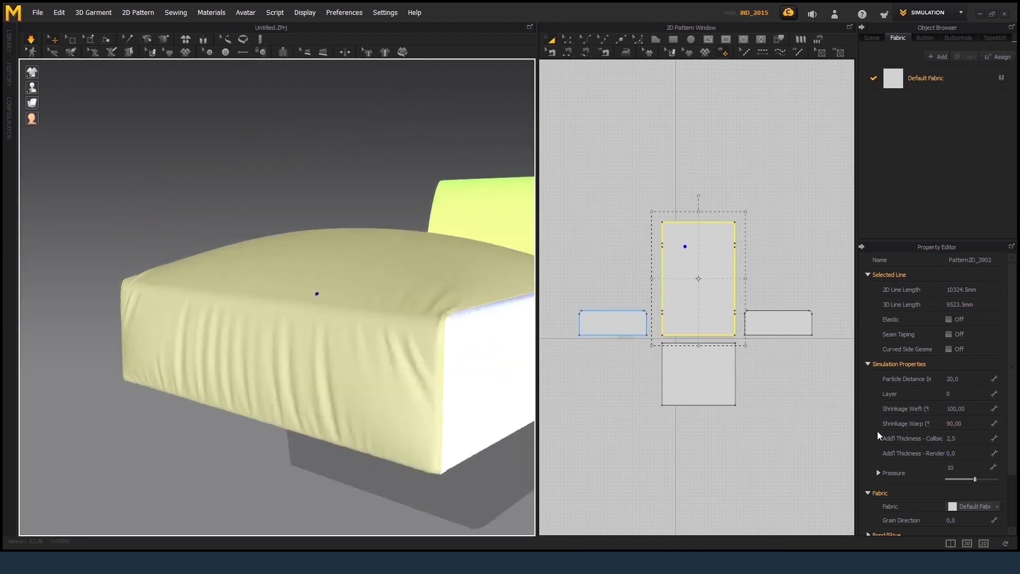
pyautogui.write('5')
pyautogui.moveTo(471, 247)
pyautogui.mouseDown(button='right')
pyautogui.moveTo(439, 287)
pyautogui.moveTo(258, 287)
pyautogui.moveTo(332, 313)
pyautogui.mouseUp(button='right')
pyautogui.scroll(-3, 439, 287)
pyautogui.write('10')
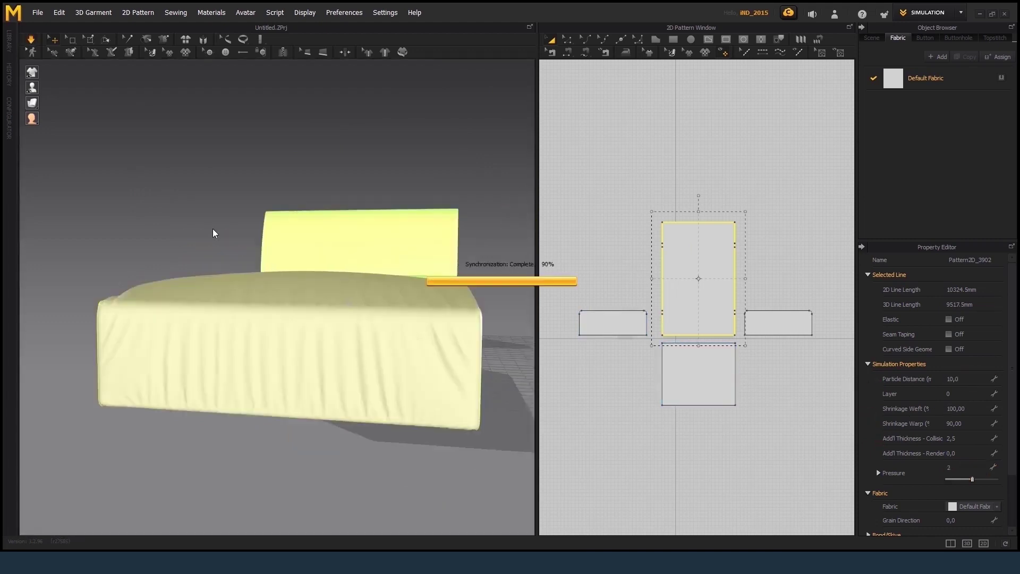
pyautogui.moveTo(245, 277)
pyautogui.mouseDown(button='right')
pyautogui.moveTo(382, 301)
pyautogui.moveTo(424, 287)
pyautogui.mouseUp(button='right')
# Step: Move the left and centre cover pieces over to the left
pyautogui.click(638, 306)
pyautogui.keyDown('shift'); pyautogui.click(672, 308); pyautogui.keyUp('shift')
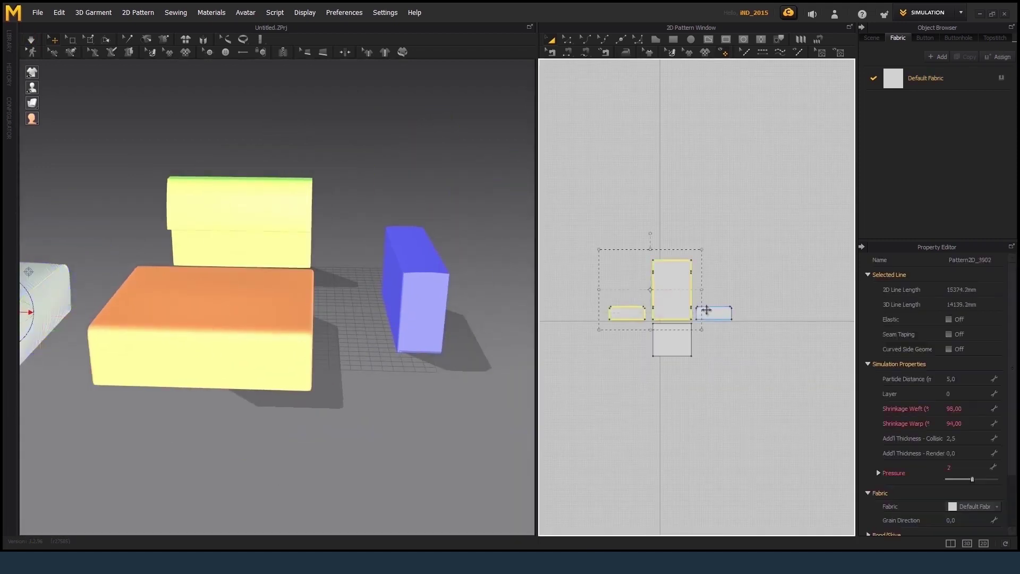
pyautogui.moveTo(573, 301); pyautogui.dragTo(616, 288)
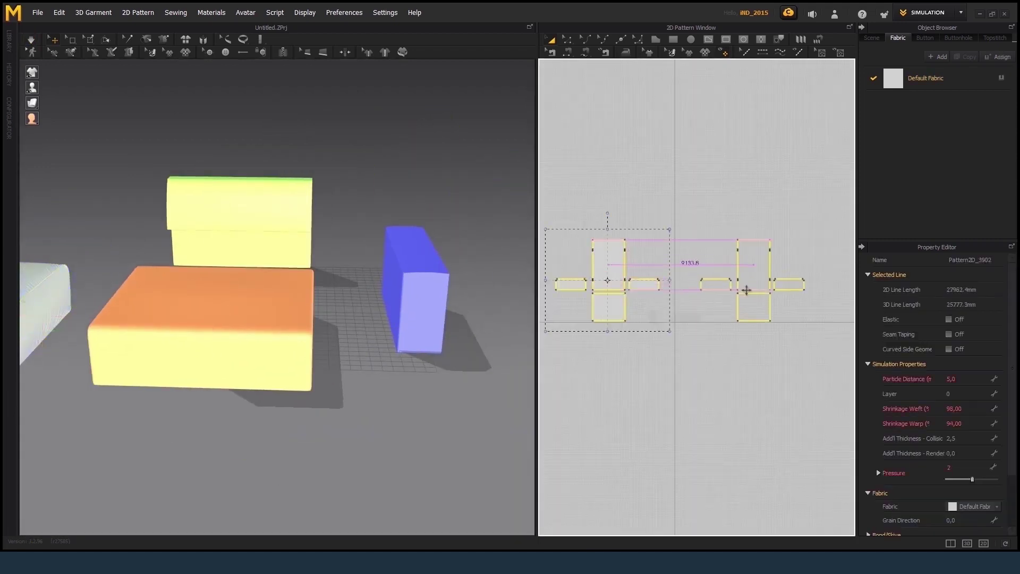
pyautogui.scroll(3, 747, 289)
pyautogui.click(253, 311)
pyautogui.moveTo(252, 312); pyautogui.dragTo(298, 309, button='right')
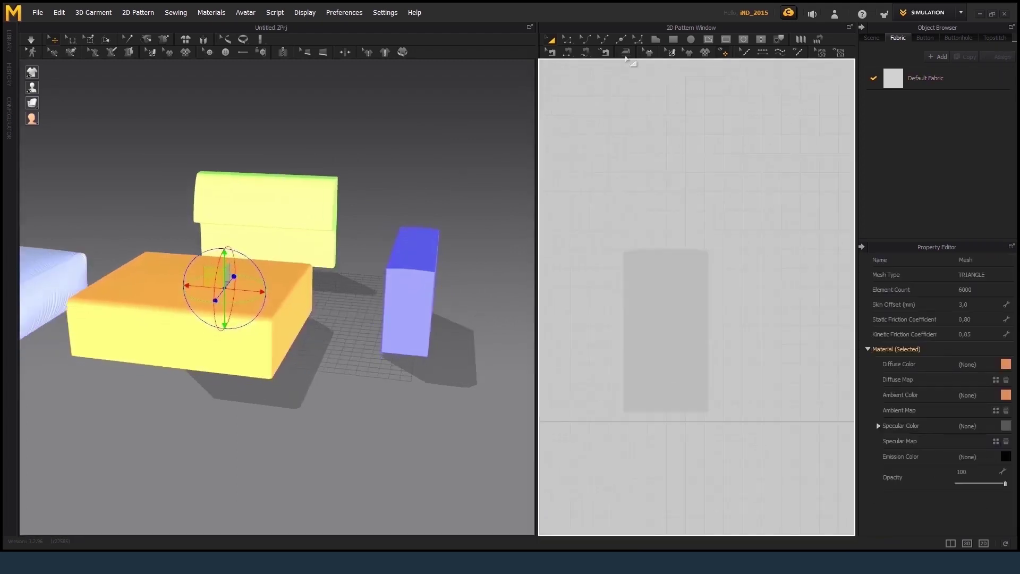
# Step: Draw a cross-shaped armrest cover panel, shorten its top section, and drape it
pyautogui.click(623, 251)
pyautogui.click(572, 265)
pyautogui.scroll(-2, 575, 269)
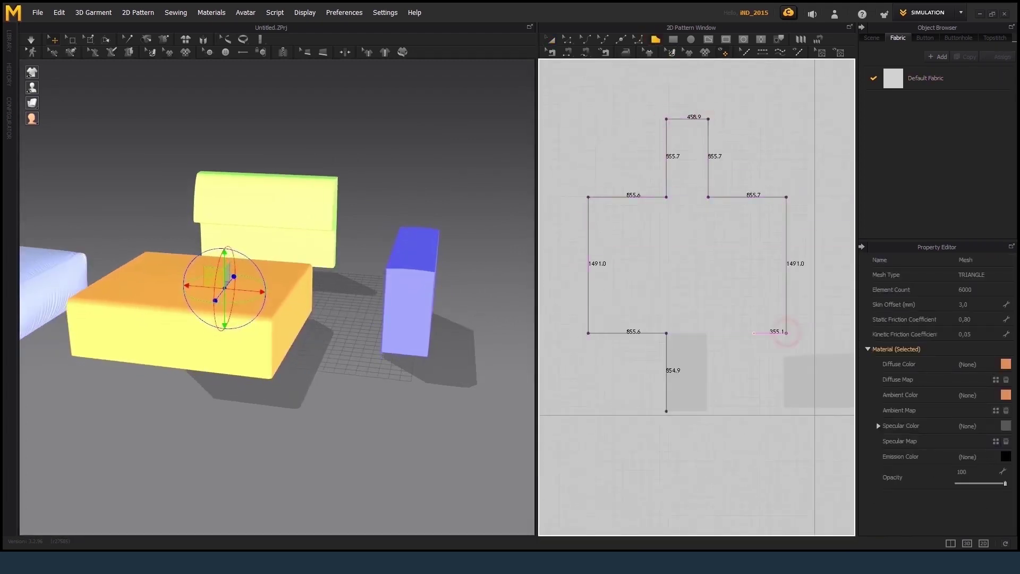
pyautogui.click(666, 412)
pyautogui.moveTo(298, 255)
pyautogui.mouseDown(button='right')
pyautogui.moveTo(229, 226)
pyautogui.moveTo(276, 354)
pyautogui.moveTo(329, 340)
pyautogui.mouseUp(button='right')
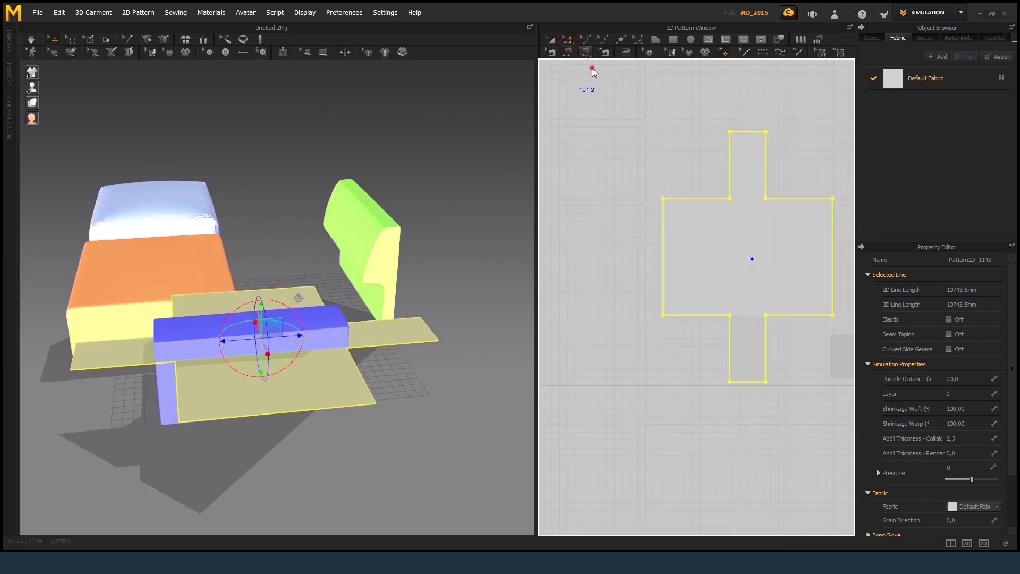
pyautogui.moveTo(632, 91)
pyautogui.mouseDown()
pyautogui.moveTo(831, 215)
pyautogui.moveTo(822, 176)
pyautogui.moveTo(833, 181)
pyautogui.mouseUp()
pyautogui.moveTo(255, 330)
pyautogui.mouseDown(button='right')
pyautogui.moveTo(292, 333)
pyautogui.moveTo(268, 266)
pyautogui.moveTo(340, 313)
pyautogui.mouseUp(button='right')
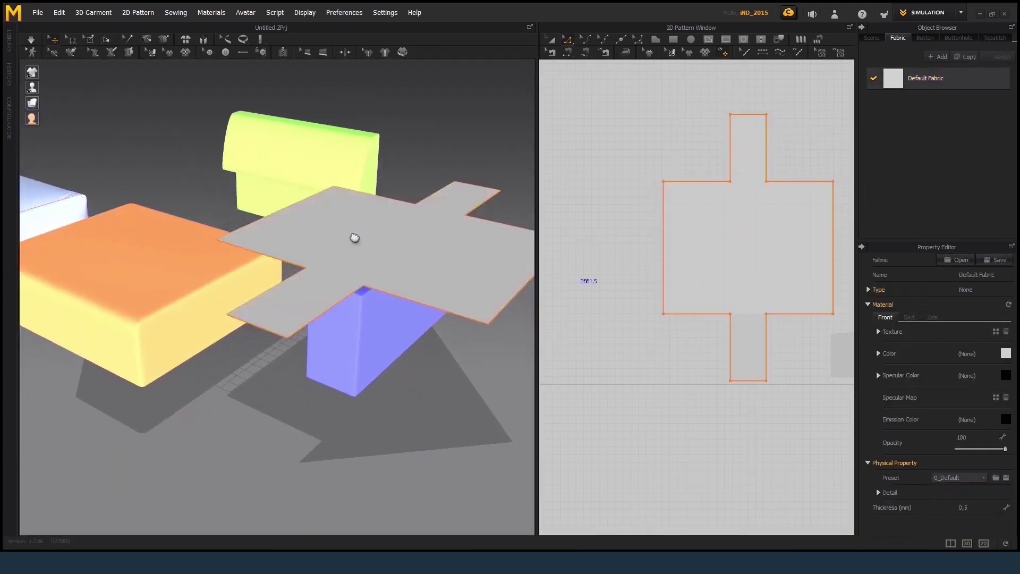
pyautogui.click(365, 250)
pyautogui.moveTo(364, 249)
pyautogui.mouseDown(button='right')
pyautogui.moveTo(346, 268)
pyautogui.moveTo(400, 285)
pyautogui.moveTo(456, 267)
pyautogui.mouseUp(button='right')
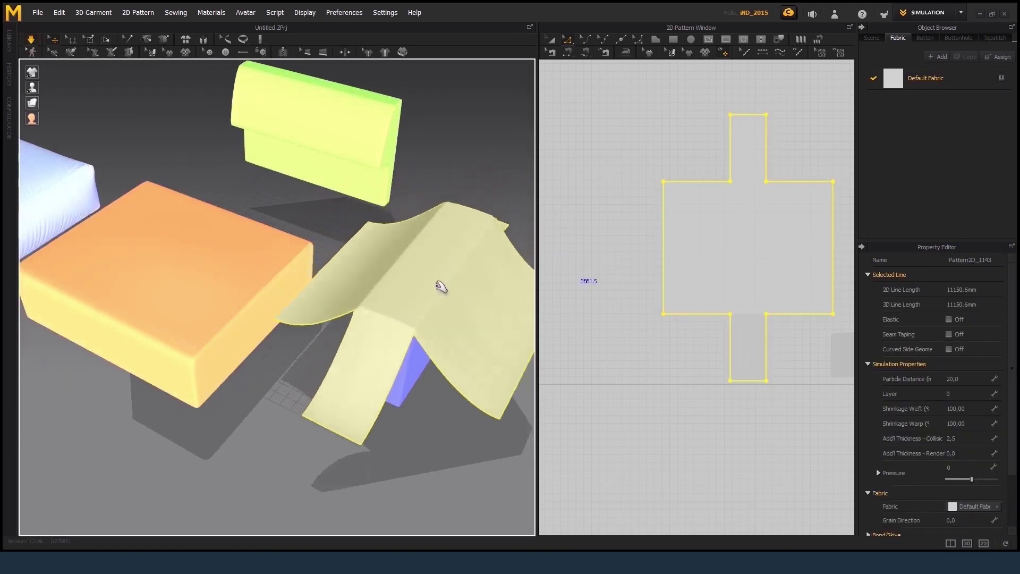
pyautogui.click(31, 42)
# Step: Add a rectangular middle panel, rotated horizontal and lowered toward the floor
pyautogui.moveTo(333, 289)
pyautogui.mouseDown(button='right')
pyautogui.moveTo(273, 235)
pyautogui.moveTo(298, 246)
pyautogui.moveTo(685, 260)
pyautogui.mouseUp(button='right')
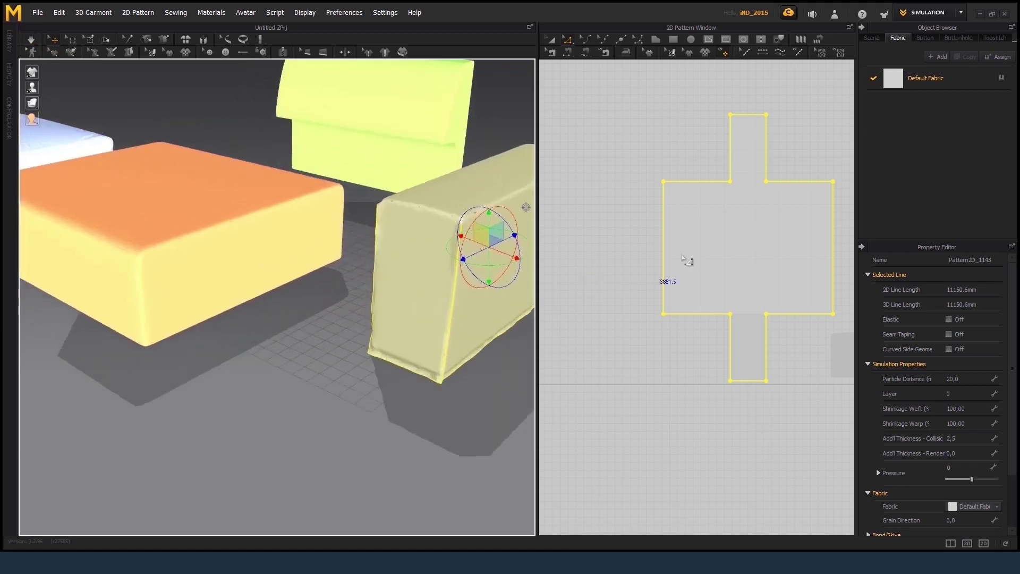
pyautogui.scroll(2, 685, 260)
pyautogui.click(673, 40)
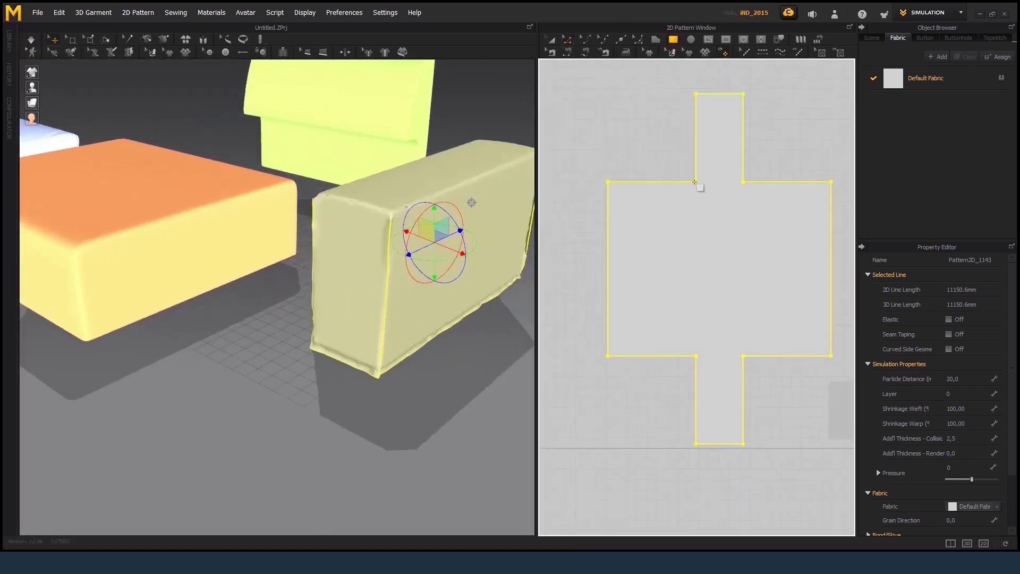
pyautogui.moveTo(696, 182); pyautogui.dragTo(743, 356)
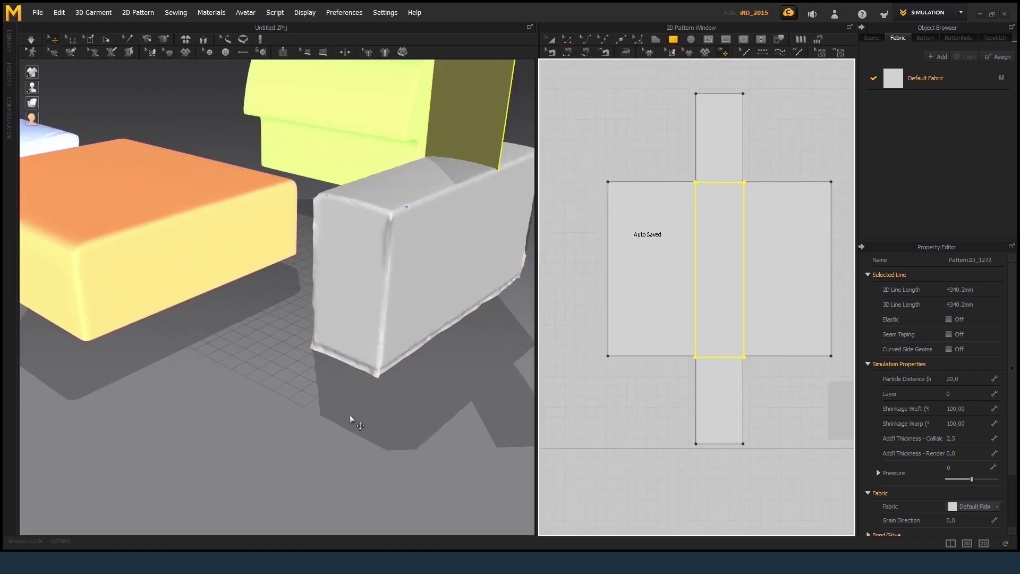
pyautogui.scroll(-3, 349, 415)
pyautogui.moveTo(349, 415); pyautogui.dragTo(315, 213, button='right')
pyautogui.moveTo(316, 213); pyautogui.dragTo(370, 312)
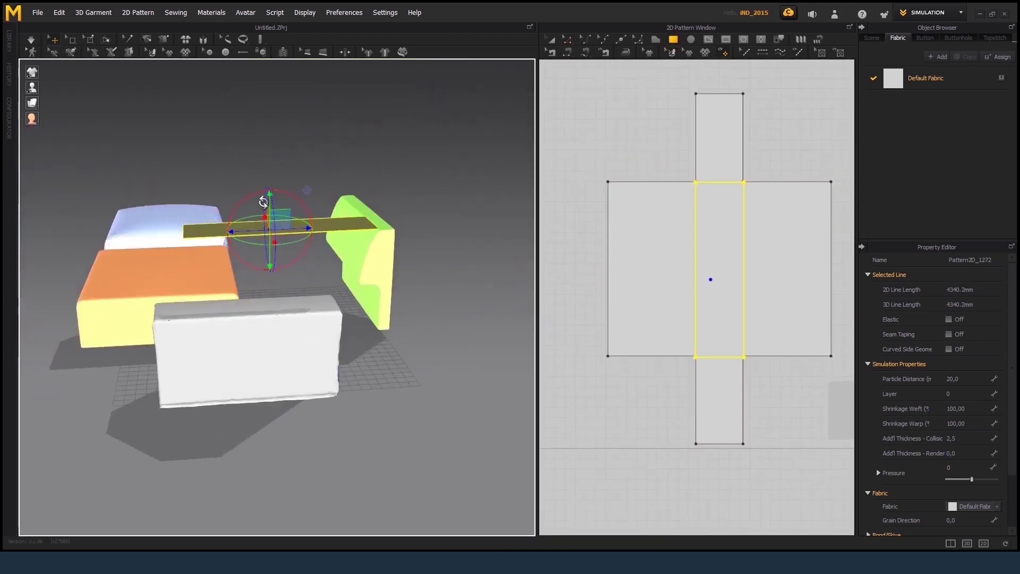
pyautogui.moveTo(263, 202)
pyautogui.mouseDown(button='right')
pyautogui.moveTo(278, 280)
pyautogui.moveTo(260, 318)
pyautogui.mouseUp(button='right')
pyautogui.moveTo(261, 323); pyautogui.dragTo(260, 352)
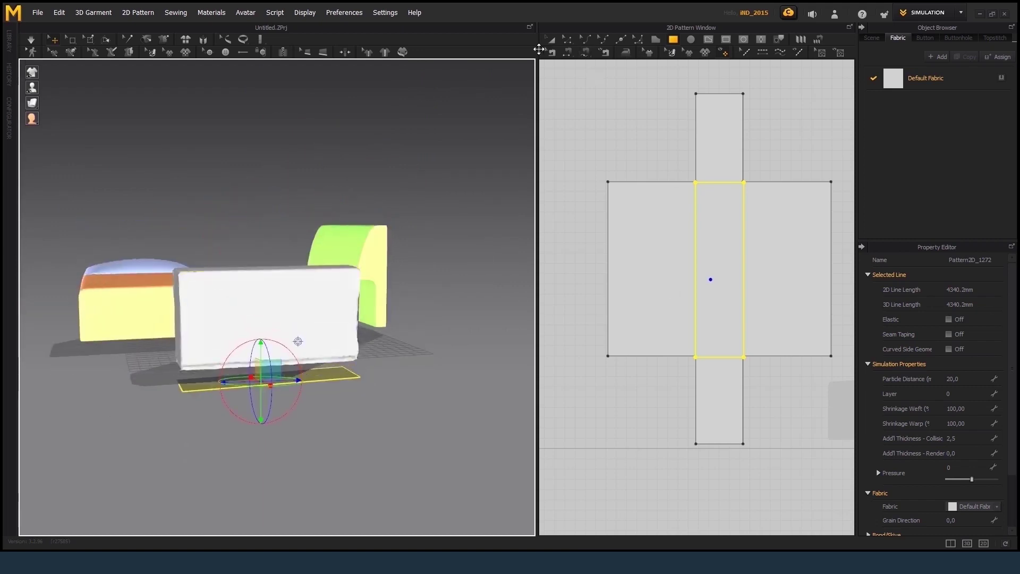
# Step: Sew the middle panel to the side edges and simulate the fitted armrest cover
pyautogui.press('n')
pyautogui.click(696, 255)
pyautogui.click(608, 266)
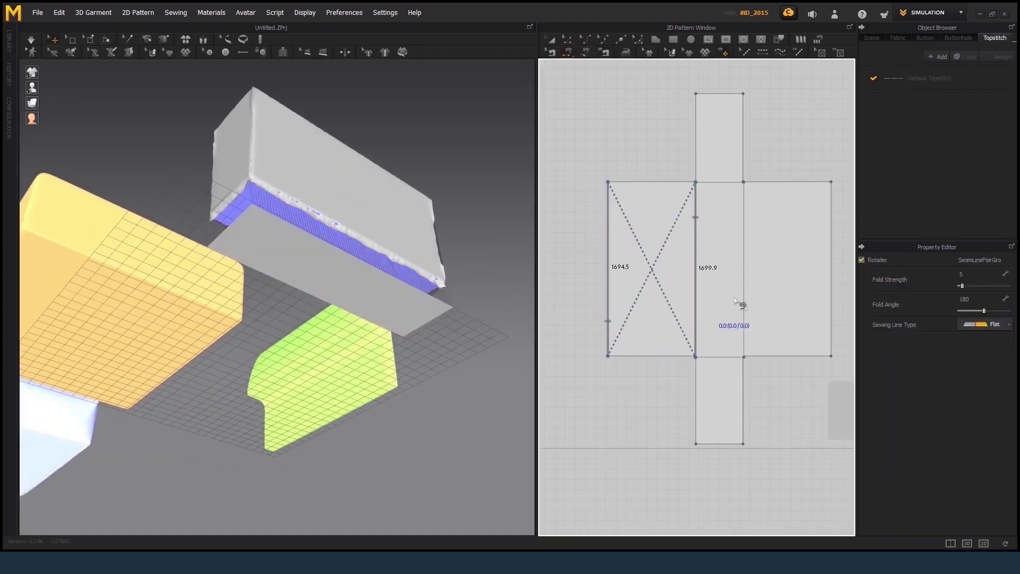
pyautogui.click(743, 301)
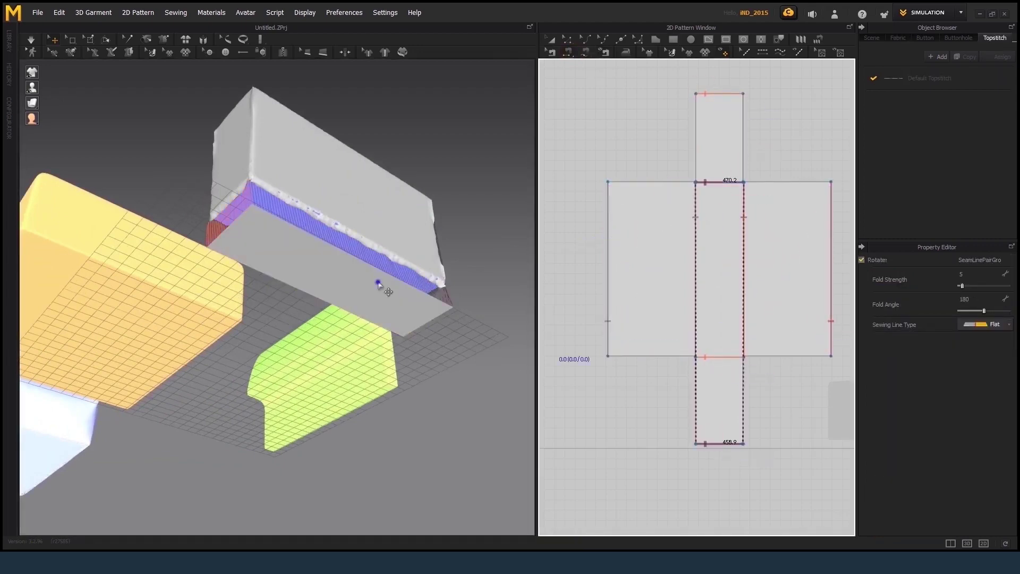
pyautogui.moveTo(378, 284)
pyautogui.mouseDown(button='right')
pyautogui.moveTo(349, 321)
pyautogui.moveTo(331, 200)
pyautogui.mouseUp(button='right')
pyautogui.click(410, 352)
pyautogui.moveTo(410, 352)
pyautogui.mouseDown(button='right')
pyautogui.moveTo(466, 294)
pyautogui.moveTo(420, 295)
pyautogui.moveTo(342, 342)
pyautogui.mouseUp(button='right')
pyautogui.click(444, 290)
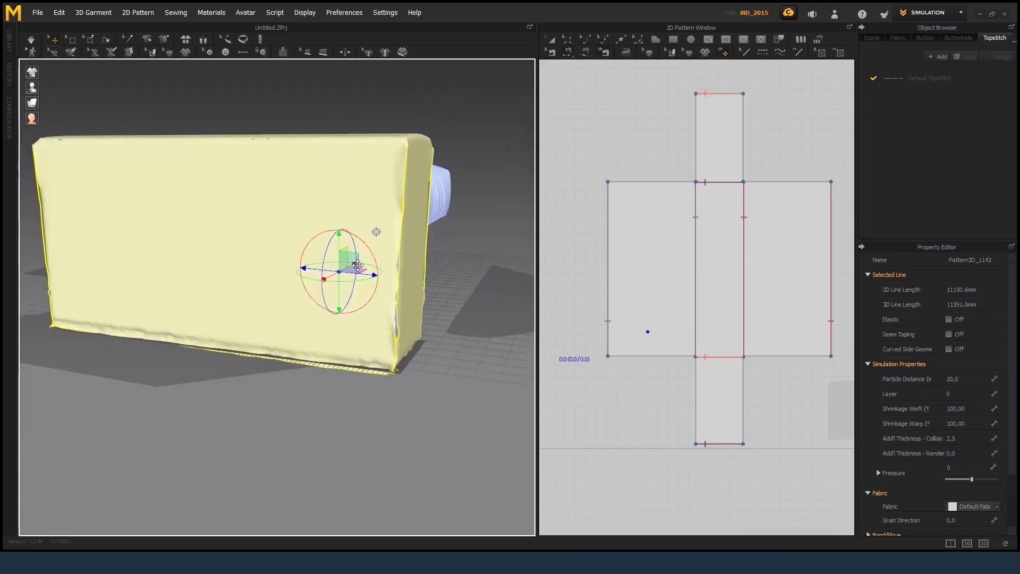
pyautogui.click(342, 343)
pyautogui.scroll(5, 383, 302)
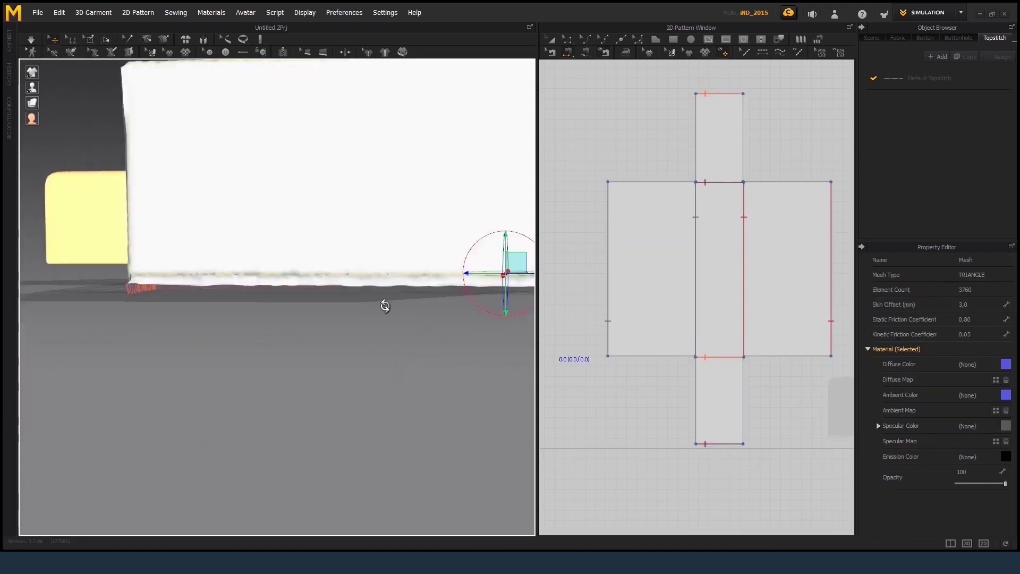
pyautogui.press('space')
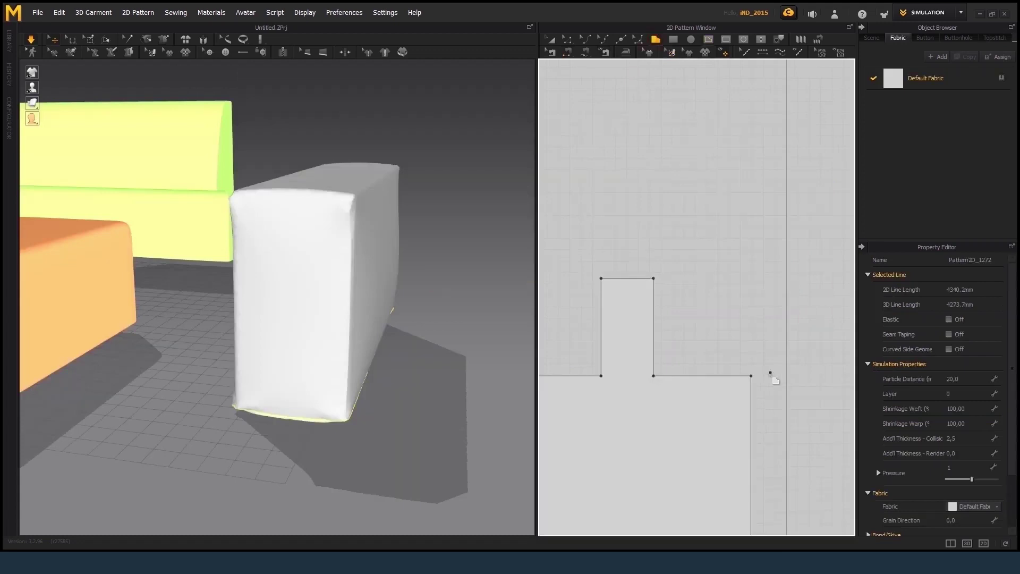
# Step: Draw a thin rectangular strip pattern beside the armrest and paste a second copy
pyautogui.moveTo(777, 380); pyautogui.dragTo(777, 380)
pyautogui.scroll(-5, 394, 280)
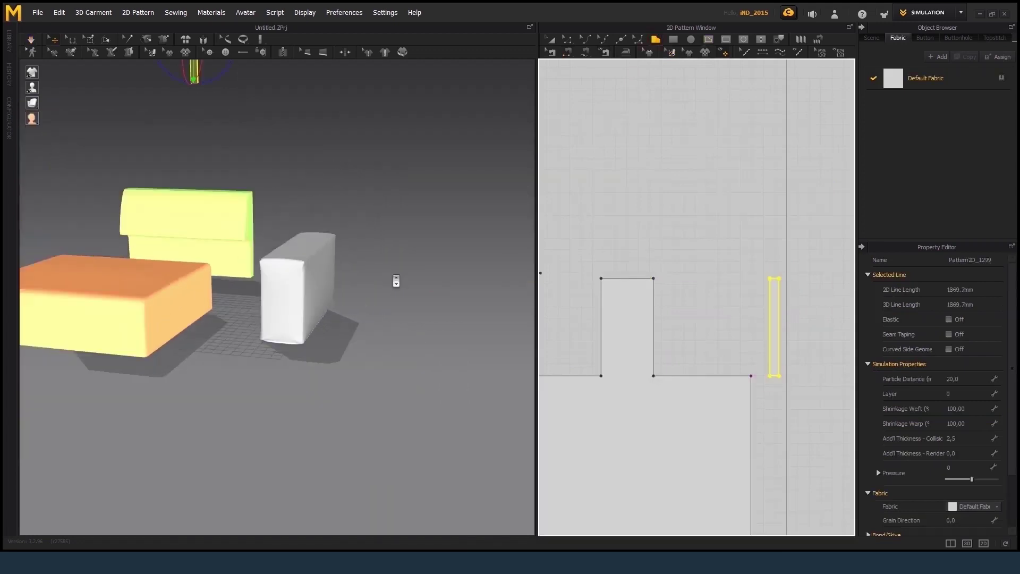
pyautogui.scroll(4, 281, 379)
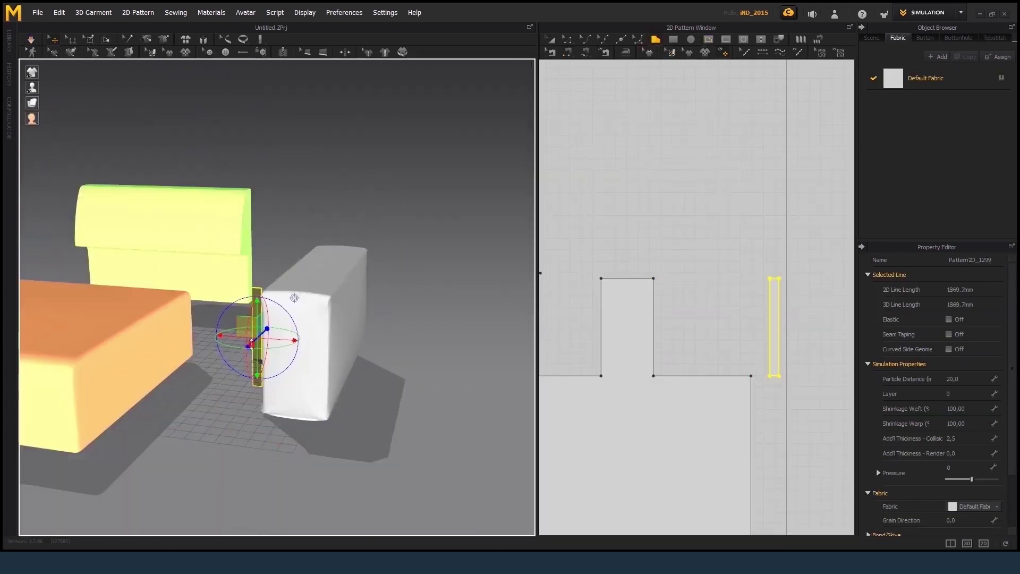
pyautogui.moveTo(255, 369)
pyautogui.mouseDown(button='right')
pyautogui.moveTo(219, 353)
pyautogui.moveTo(266, 361)
pyautogui.moveTo(285, 380)
pyautogui.mouseUp(button='right')
pyautogui.moveTo(189, 382); pyautogui.dragTo(223, 372, button='right')
pyautogui.moveTo(635, 119); pyautogui.dragTo(612, 118, button='right')
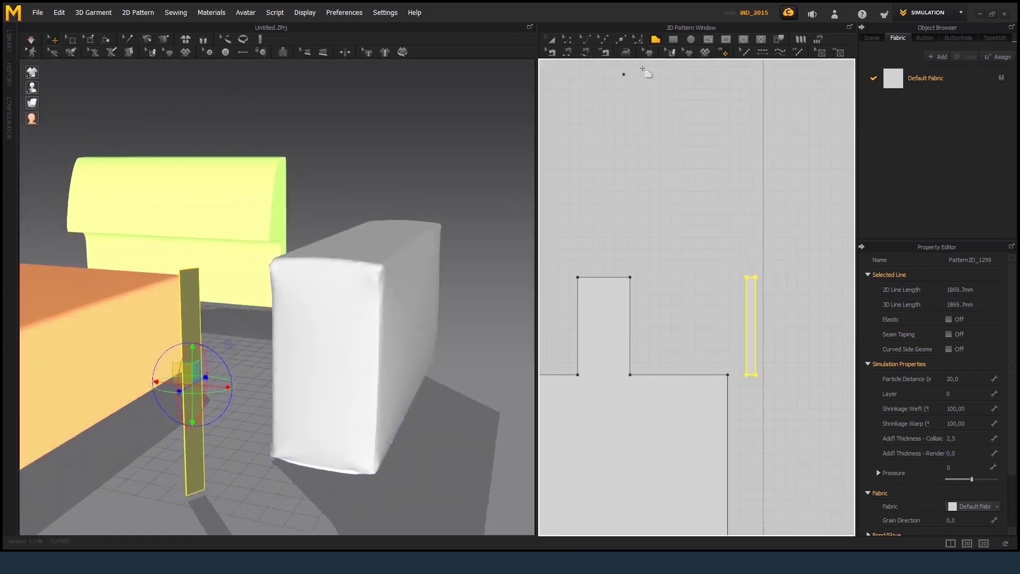
pyautogui.click(771, 331)
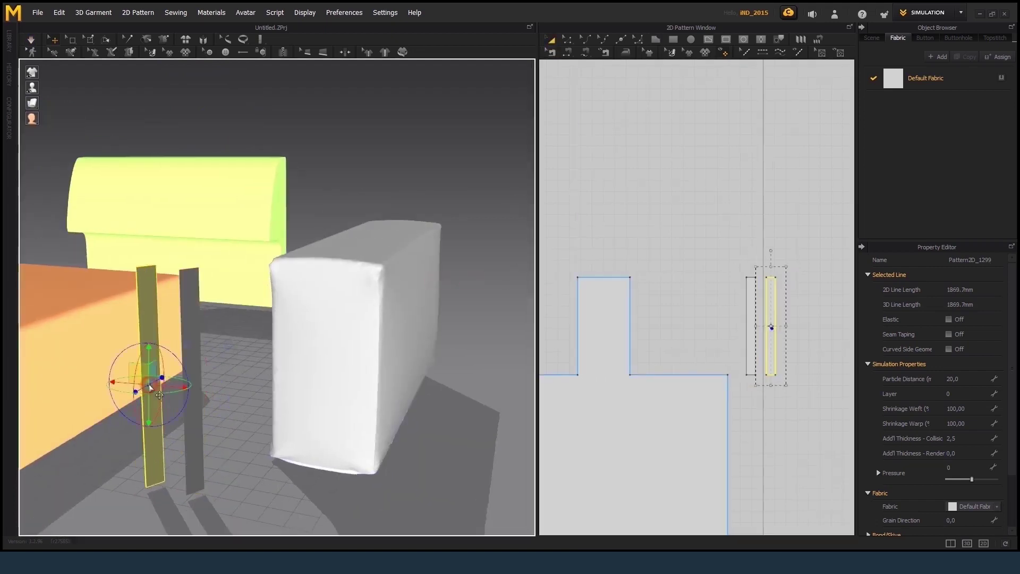
pyautogui.moveTo(255, 371); pyautogui.dragTo(325, 421, button='right')
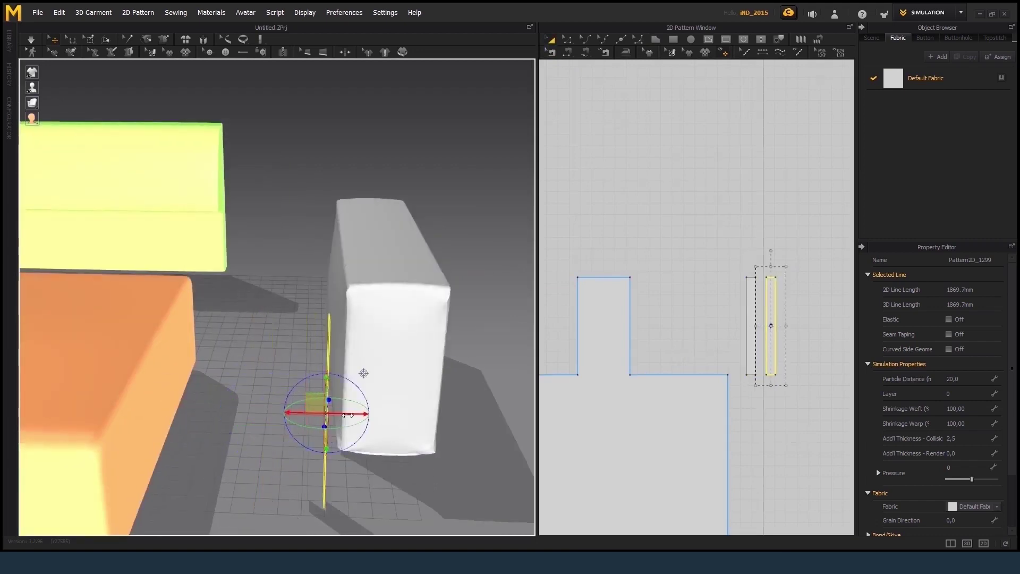
# Step: Duplicate the strip pair with Ctrl+C/Ctrl+V, placing the copies right of the originals
pyautogui.moveTo(348, 415)
pyautogui.mouseDown(button='right')
pyautogui.moveTo(196, 361)
pyautogui.moveTo(287, 372)
pyautogui.moveTo(368, 364)
pyautogui.moveTo(318, 372)
pyautogui.mouseUp(button='right')
pyautogui.scroll(3, 771, 348)
pyautogui.hotkey('ctrl', 'a')
pyautogui.hotkey('ctrl', 'c')
pyautogui.hotkey('ctrl', 'v')
pyautogui.click(787, 347)
pyautogui.scroll(3, 344, 444)
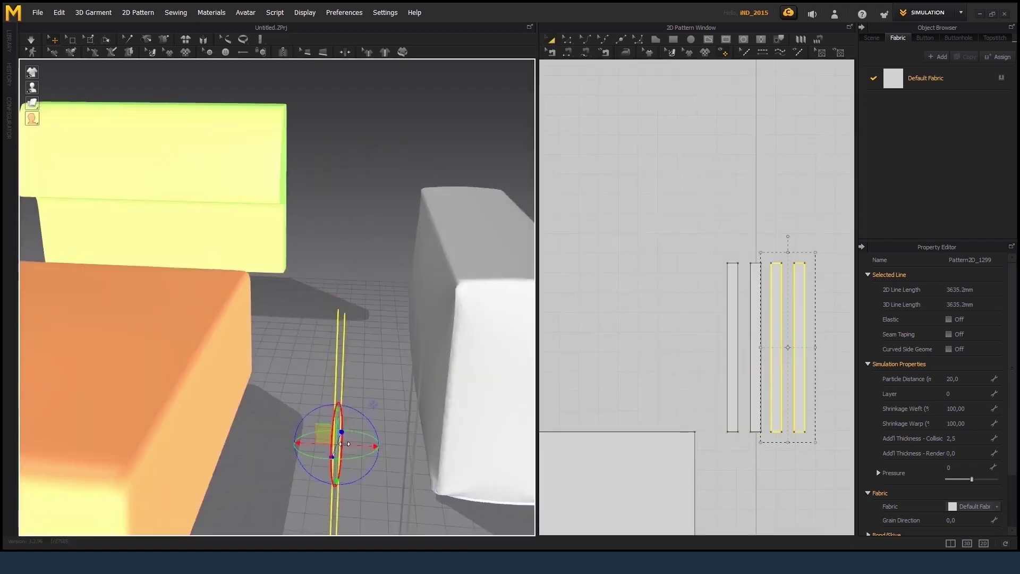
pyautogui.moveTo(344, 443); pyautogui.dragTo(277, 383, button='right')
pyautogui.scroll(3, 797, 313)
# Step: Sew the adjacent long edges of the strips together with Segment Sewing
pyautogui.press('b')
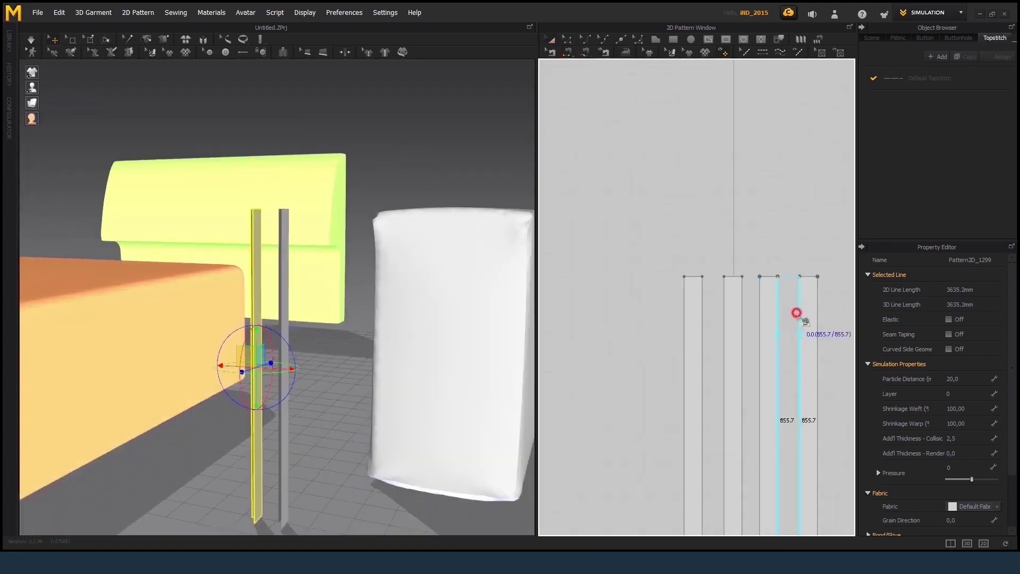
pyautogui.click(797, 314)
pyautogui.scroll(-2, 775, 364)
pyautogui.scroll(2, 770, 177)
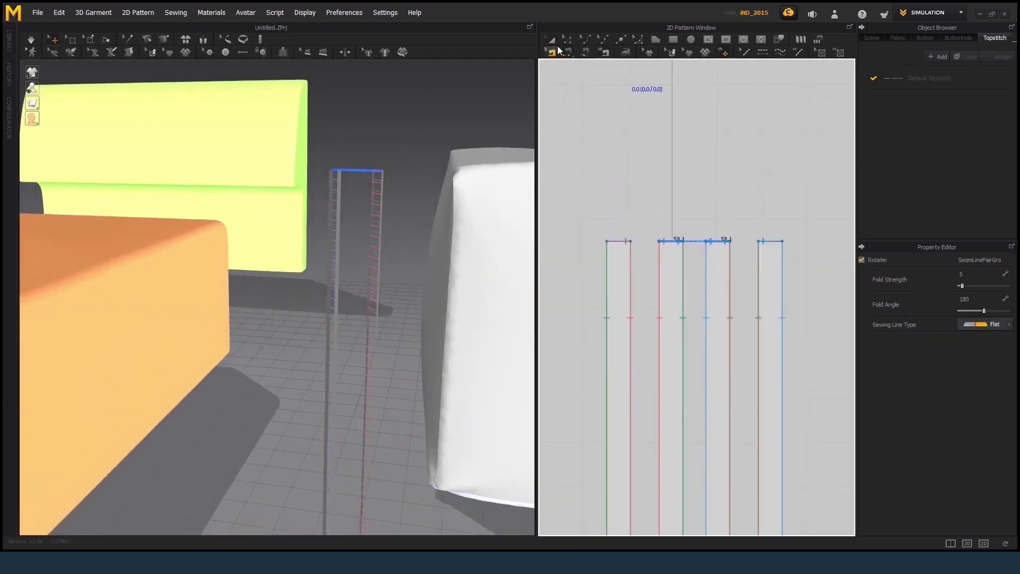
# Step: Select the strips, shift them sideways and paste a copy of the strip set
pyautogui.click(683, 293)
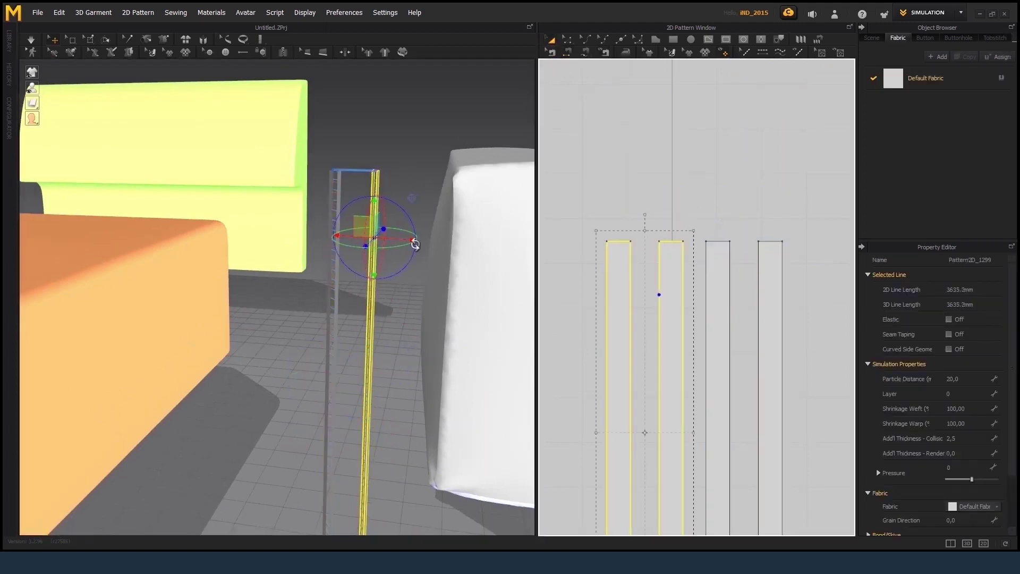
pyautogui.click(770, 298)
pyautogui.hotkey('ctrl', 'a')
pyautogui.moveTo(356, 289)
pyautogui.mouseDown(button='right')
pyautogui.moveTo(311, 238)
pyautogui.moveTo(342, 295)
pyautogui.mouseUp(button='right')
pyautogui.click(341, 296)
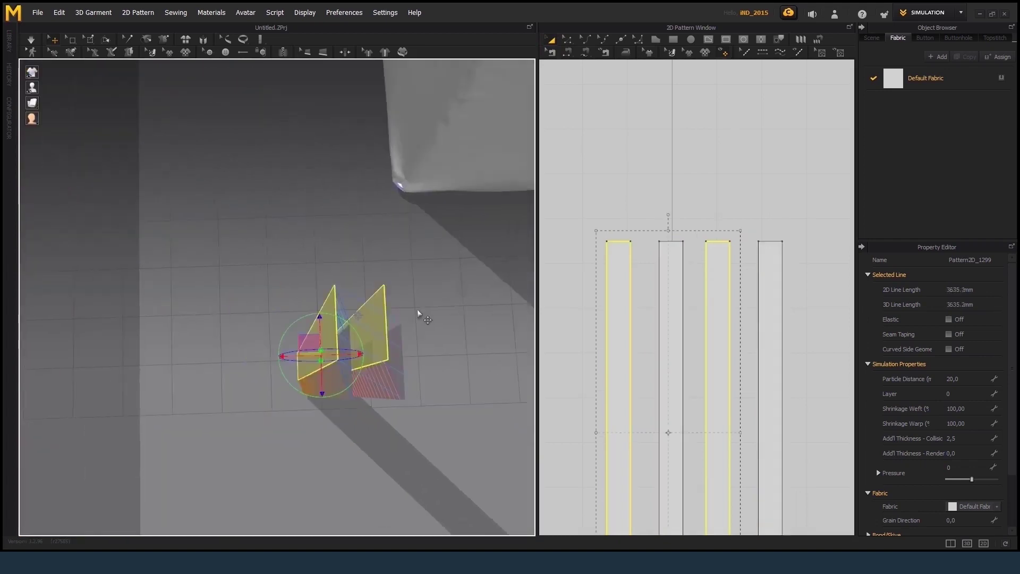
pyautogui.scroll(5, 378, 270)
pyautogui.moveTo(378, 269); pyautogui.dragTo(386, 271)
pyautogui.keyDown('shift'); pyautogui.click(671, 308); pyautogui.keyUp('shift')
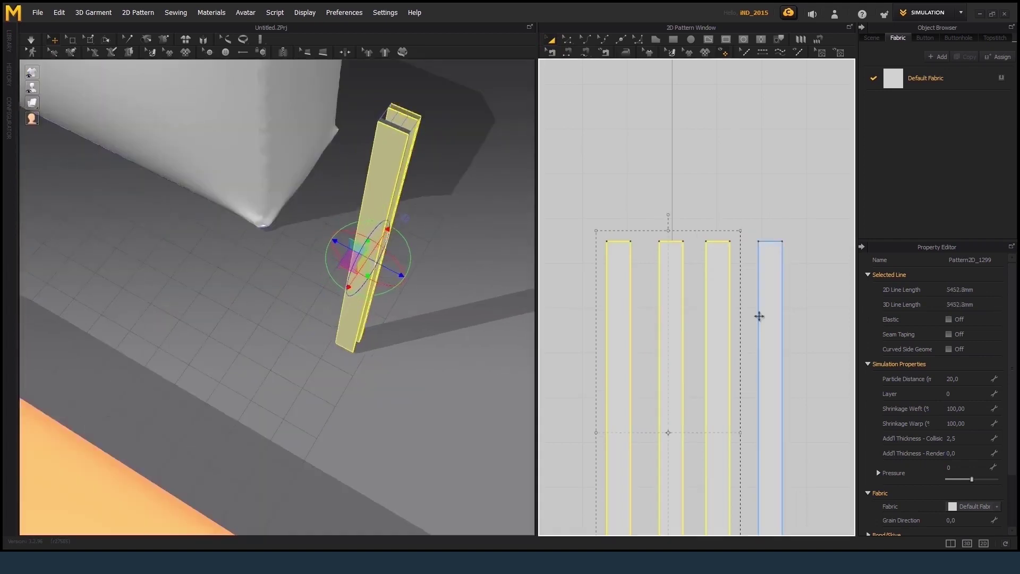
pyautogui.scroll(-5, 692, 307)
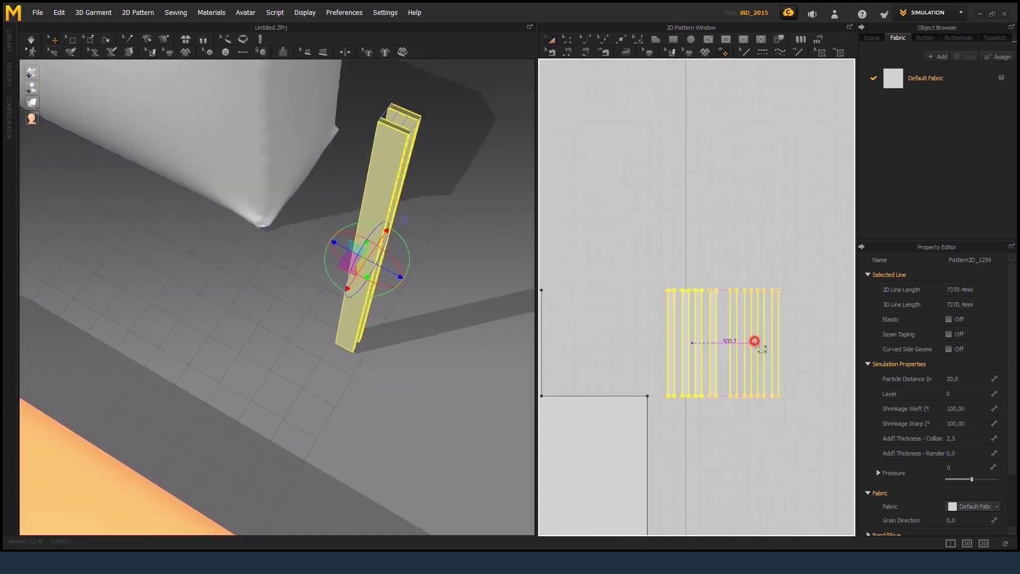
pyautogui.click(755, 340)
# Step: Move the left group of strips up beside the armrest box
pyautogui.moveTo(634, 268); pyautogui.dragTo(722, 412)
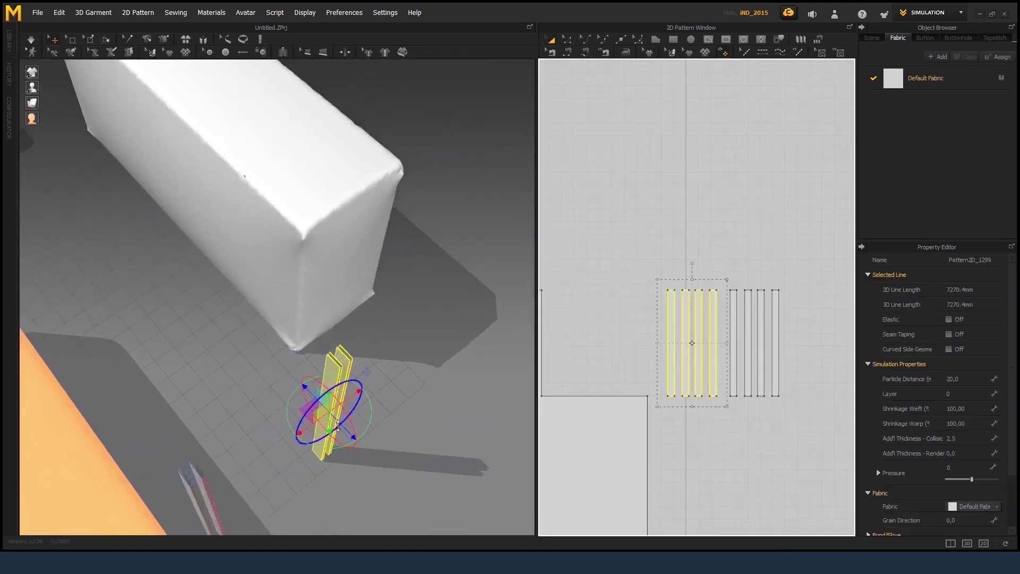
pyautogui.scroll(3, 293, 352)
pyautogui.moveTo(316, 327)
pyautogui.mouseDown()
pyautogui.moveTo(319, 349)
pyautogui.moveTo(289, 324)
pyautogui.mouseUp()
pyautogui.moveTo(290, 324); pyautogui.dragTo(228, 296, button='right')
pyautogui.click(227, 296)
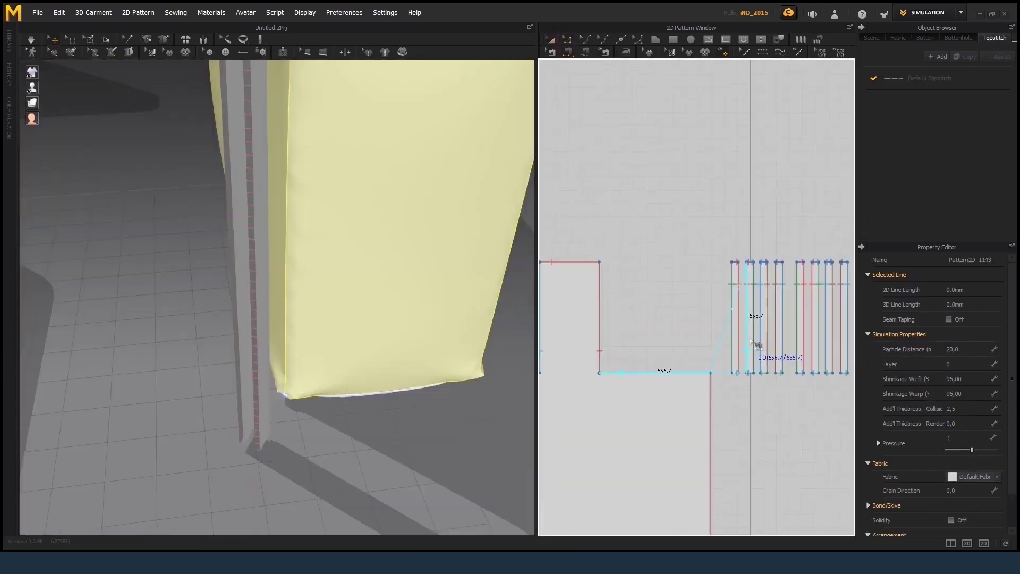
# Step: Sew a strip edge to the box's vertical edge and check the simulated piping
pyautogui.moveTo(754, 255); pyautogui.dragTo(699, 390)
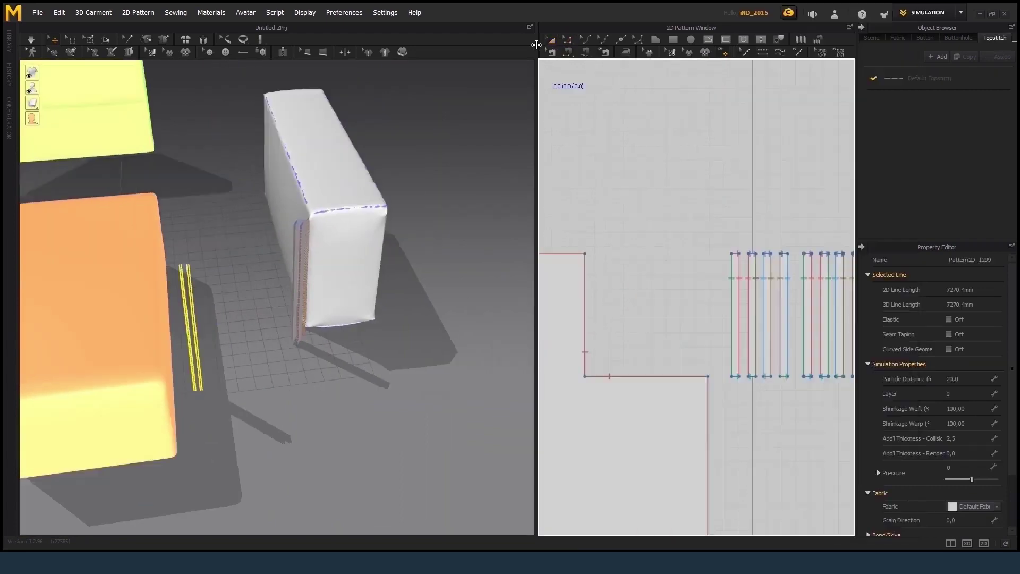
pyautogui.click(766, 296)
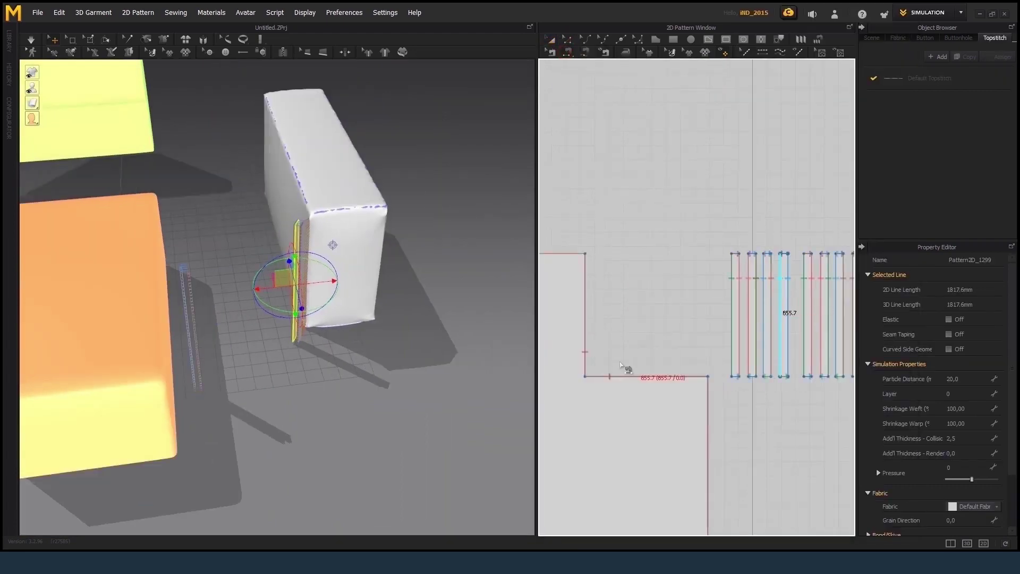
pyautogui.click(624, 367)
pyautogui.moveTo(391, 312); pyautogui.dragTo(323, 266, button='right')
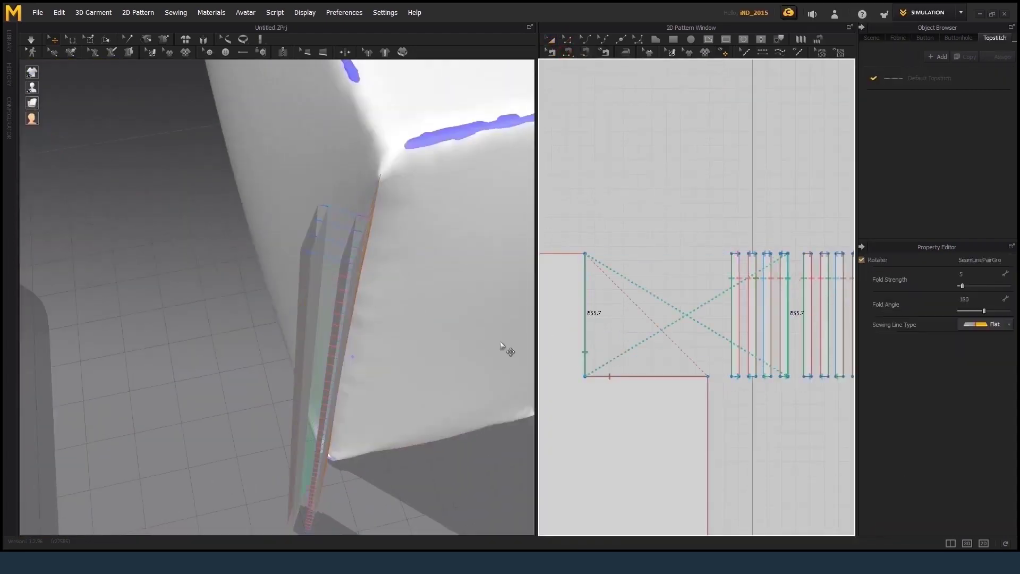
pyautogui.scroll(-5, 503, 348)
pyautogui.moveTo(194, 210); pyautogui.dragTo(32, 71, button='right')
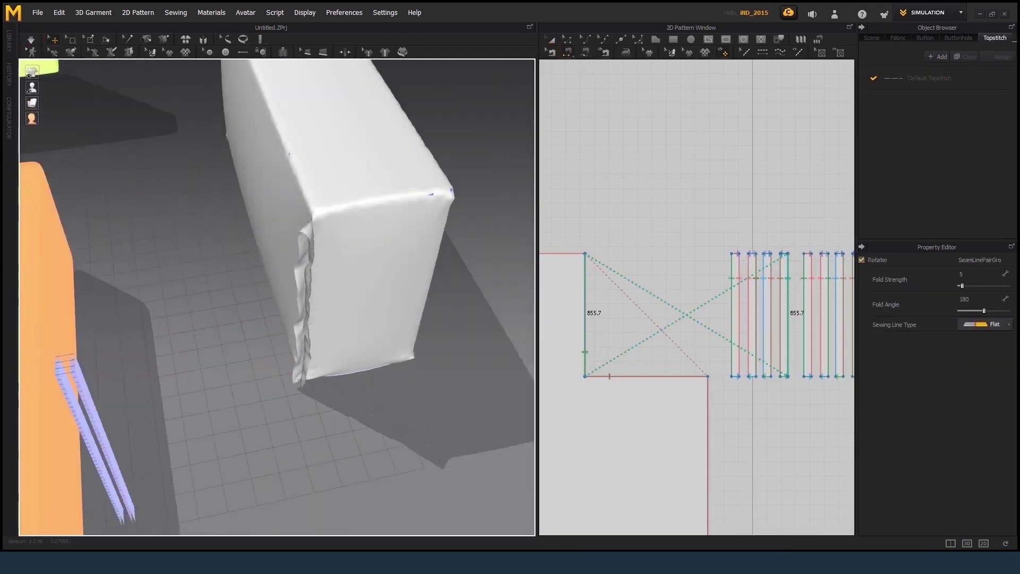
pyautogui.moveTo(273, 228); pyautogui.dragTo(277, 234, button='right')
# Step: Set the armrest cover's shrinkage to 100 and check the fabric presets
pyautogui.click(308, 266)
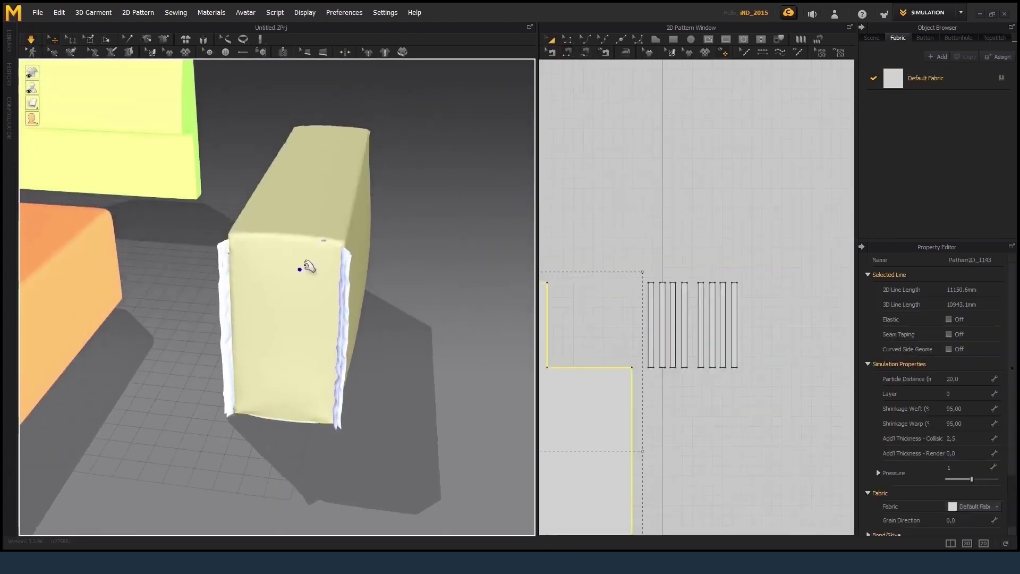
pyautogui.doubleClick(958, 408)
pyautogui.write('100')
pyautogui.press('Tab')
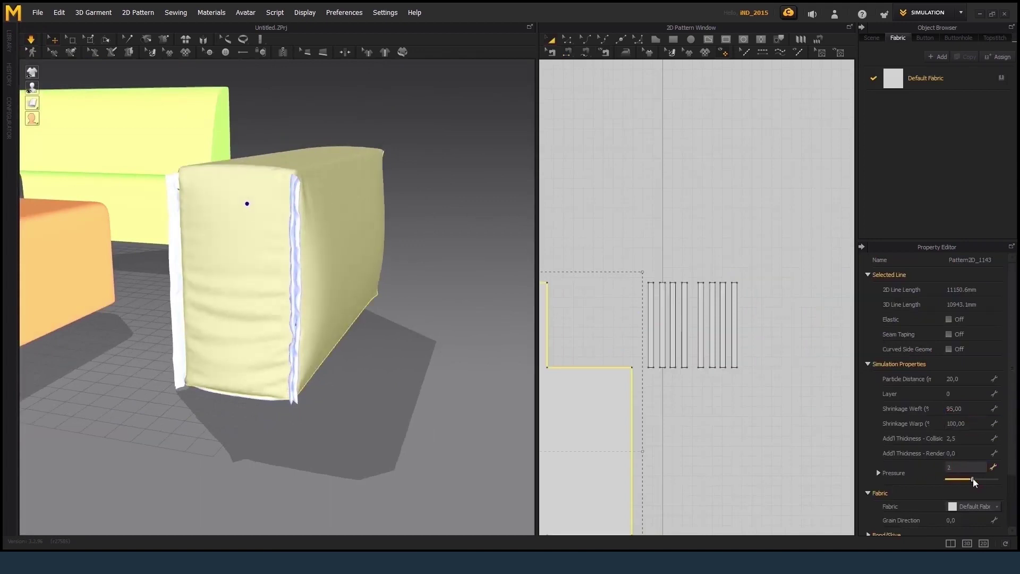
pyautogui.click(925, 78)
pyautogui.click(965, 477)
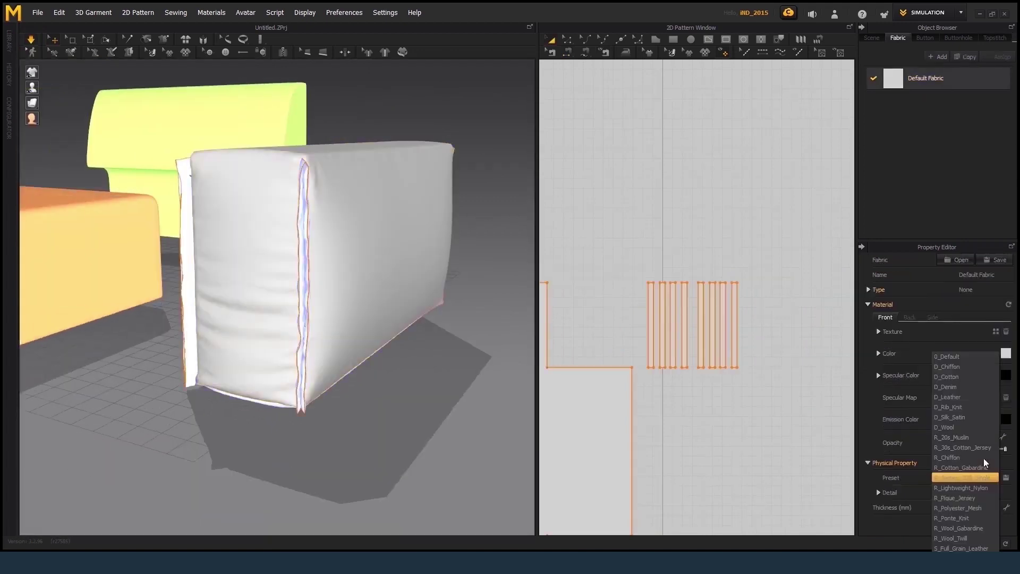
pyautogui.click(984, 460)
# Step: Run a brief cloth simulation on the armrest box cover
pyautogui.moveTo(376, 278)
pyautogui.mouseDown(button='right')
pyautogui.moveTo(417, 255)
pyautogui.moveTo(393, 246)
pyautogui.moveTo(496, 255)
pyautogui.moveTo(526, 287)
pyautogui.mouseUp(button='right')
pyautogui.click(392, 244)
pyautogui.press('space')
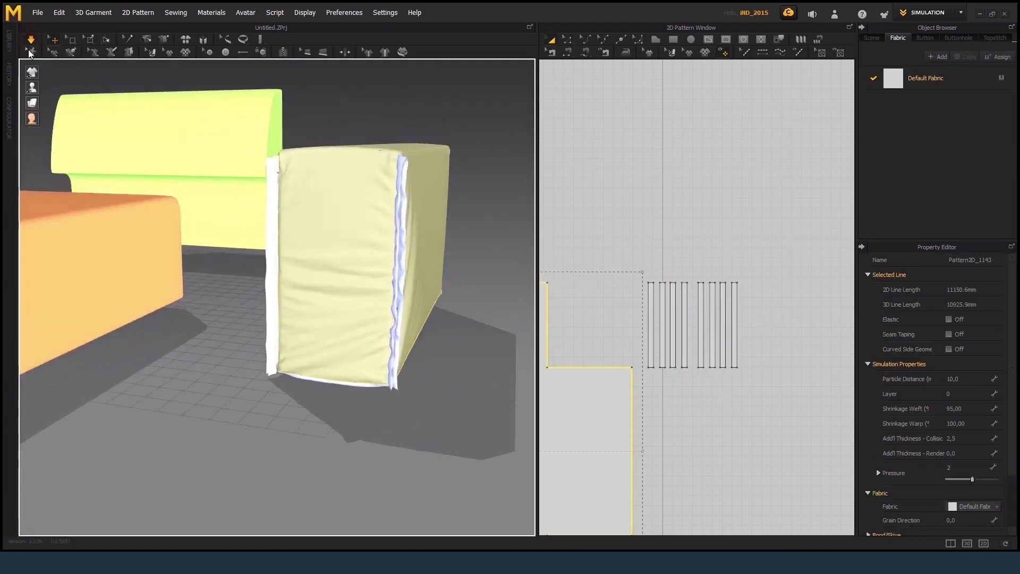
pyautogui.scroll(2, 313, 193)
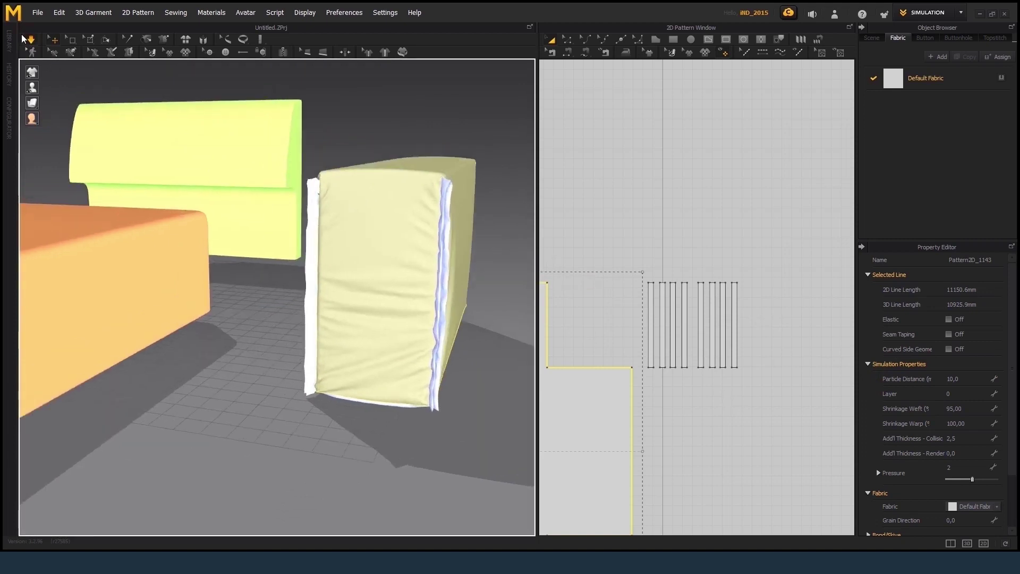
pyautogui.press('space')
# Step: Unfreeze the side strip patterns and simulate until the cushion inflates
pyautogui.moveTo(626, 251); pyautogui.dragTo(800, 425)
pyautogui.rightClick(771, 372)
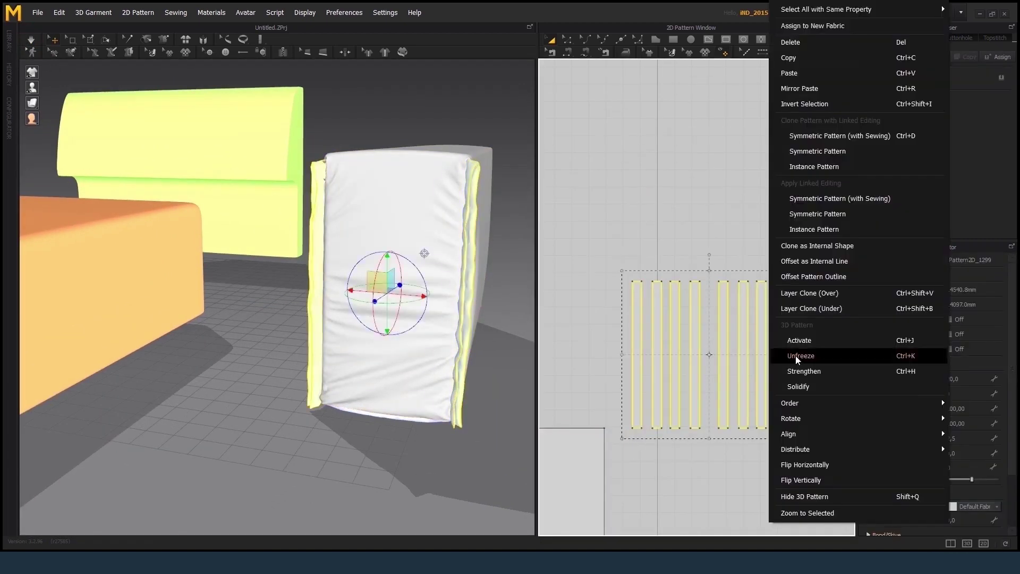
pyautogui.click(31, 38)
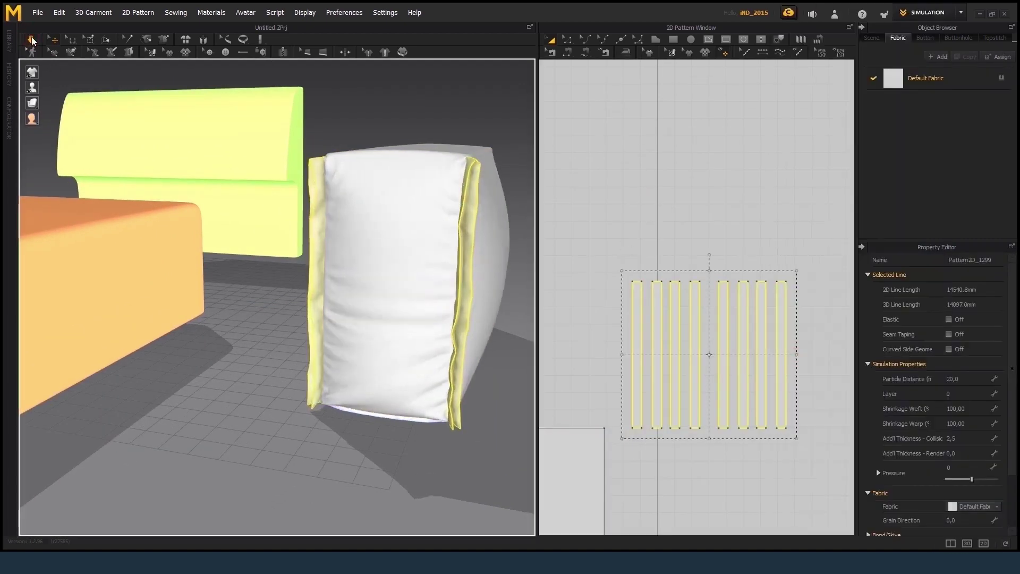
pyautogui.click(31, 38)
pyautogui.moveTo(372, 239); pyautogui.dragTo(239, 244, button='right')
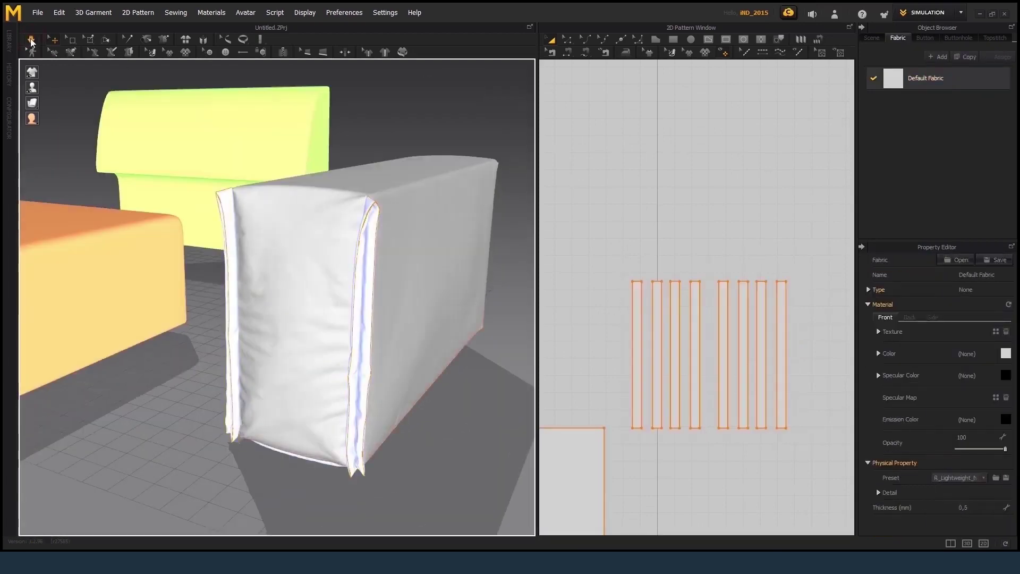
pyautogui.press('space')
# Step: Set the cover's particle distance to 5, hide the other sofa parts and re-simulate
pyautogui.click(365, 230)
pyautogui.moveTo(364, 230)
pyautogui.mouseDown(button='right')
pyautogui.moveTo(393, 230)
pyautogui.moveTo(432, 264)
pyautogui.moveTo(222, 183)
pyautogui.mouseUp(button='right')
pyautogui.scroll(3, 410, 276)
pyautogui.write('5')
pyautogui.press('Return')
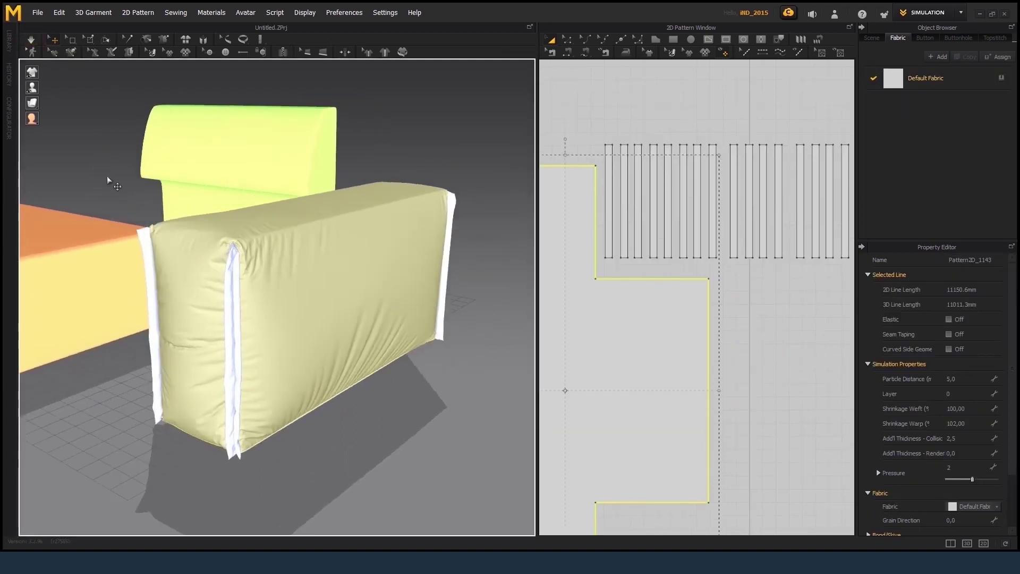
pyautogui.hotkey('shift', 'a')
pyautogui.click(31, 39)
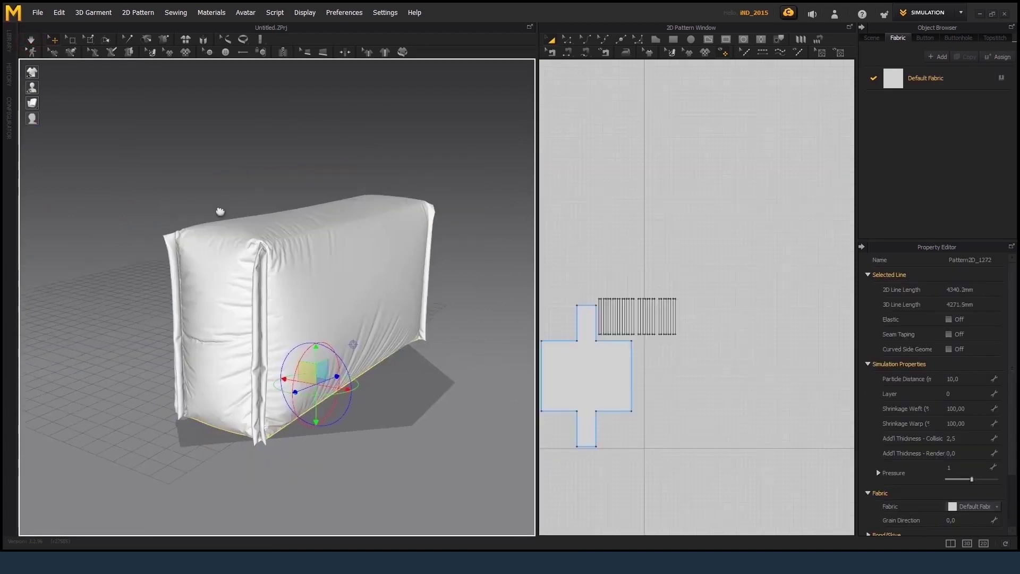
# Step: Export the cushion as an OBJ file
pyautogui.click(38, 12)
pyautogui.click(130, 150)
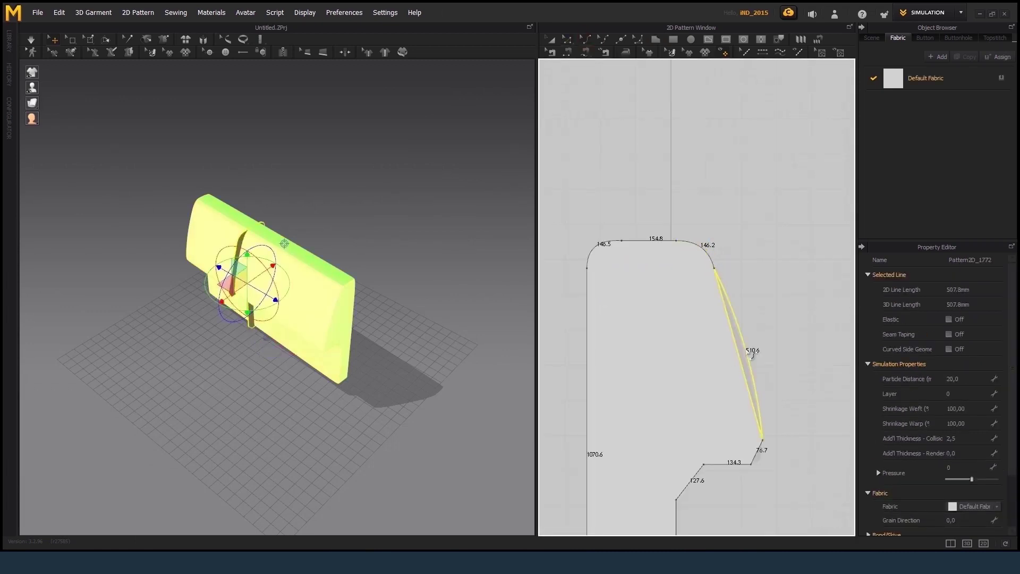
pyautogui.scroll(3, 704, 260)
# Step: Adjust the side panel's corner curve and select the whole panel outline
pyautogui.click(727, 280)
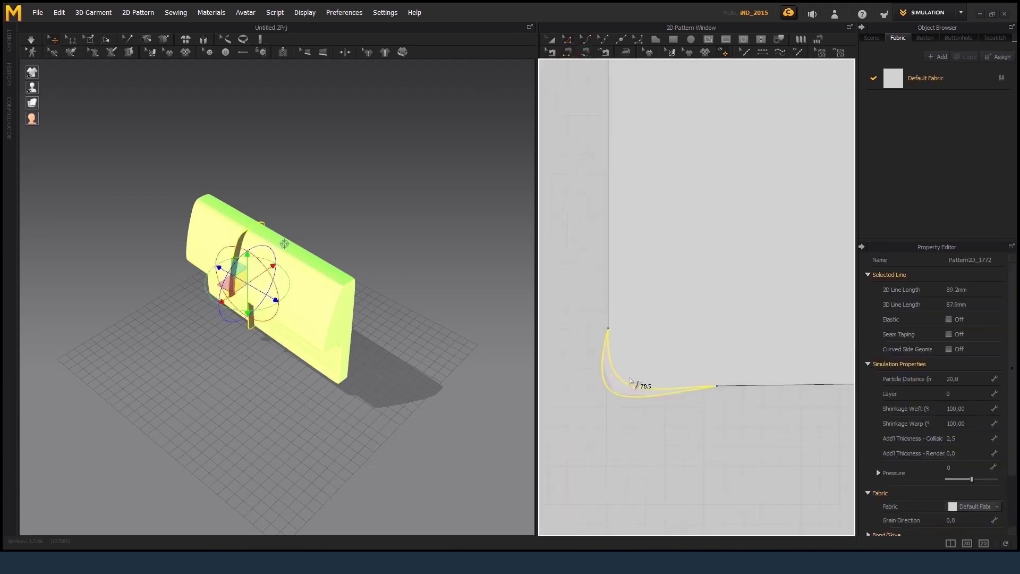
pyautogui.moveTo(292, 283)
pyautogui.mouseDown(button='right')
pyautogui.moveTo(335, 317)
pyautogui.moveTo(273, 228)
pyautogui.moveTo(433, 400)
pyautogui.moveTo(423, 367)
pyautogui.moveTo(439, 480)
pyautogui.moveTo(381, 368)
pyautogui.mouseUp(button='right')
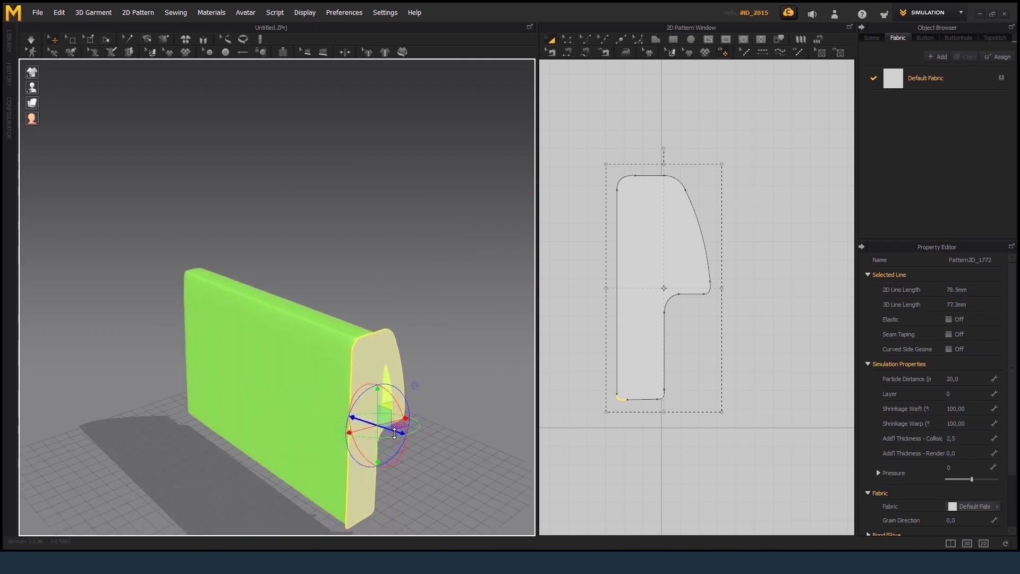
pyautogui.scroll(-3, 690, 319)
pyautogui.click(604, 340)
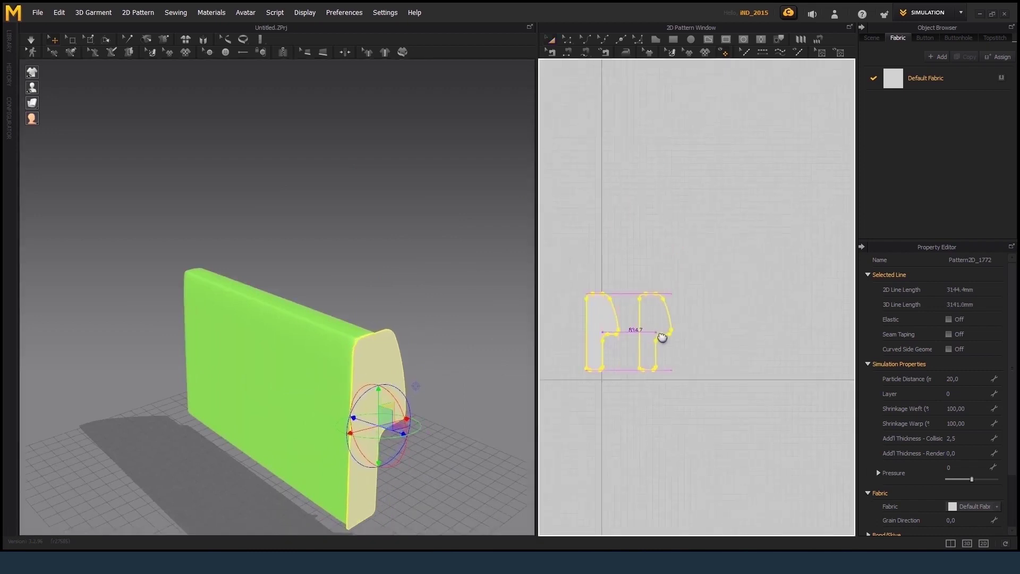
# Step: Move the copied armrest side panel to the right and select both side panels
pyautogui.moveTo(669, 338); pyautogui.dragTo(701, 339)
pyautogui.moveTo(505, 302); pyautogui.dragTo(390, 357, button='right')
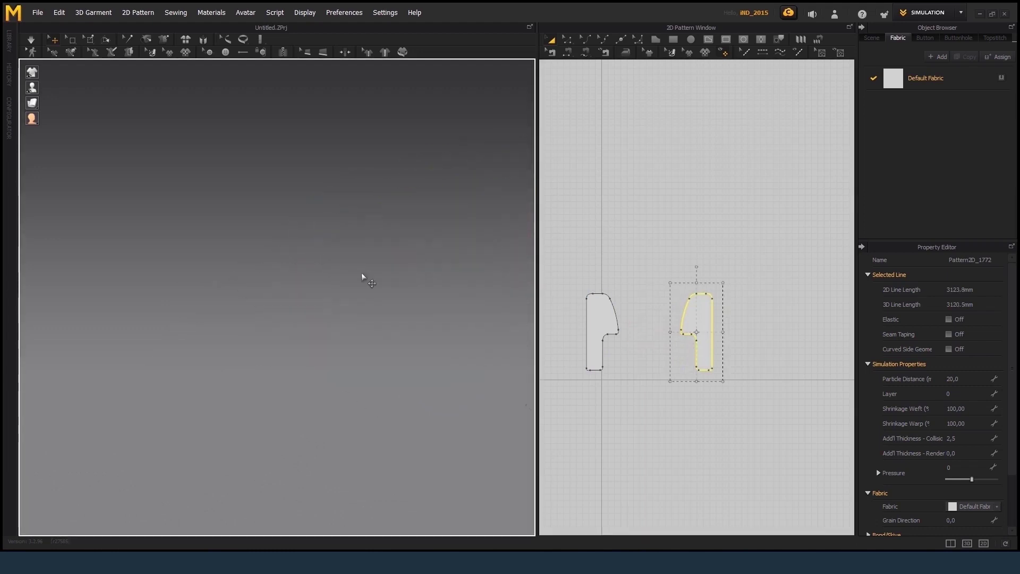
pyautogui.moveTo(338, 274); pyautogui.dragTo(296, 292, button='right')
pyautogui.scroll(3, 307, 298)
pyautogui.scroll(3, 378, 296)
pyautogui.scroll(3, 378, 297)
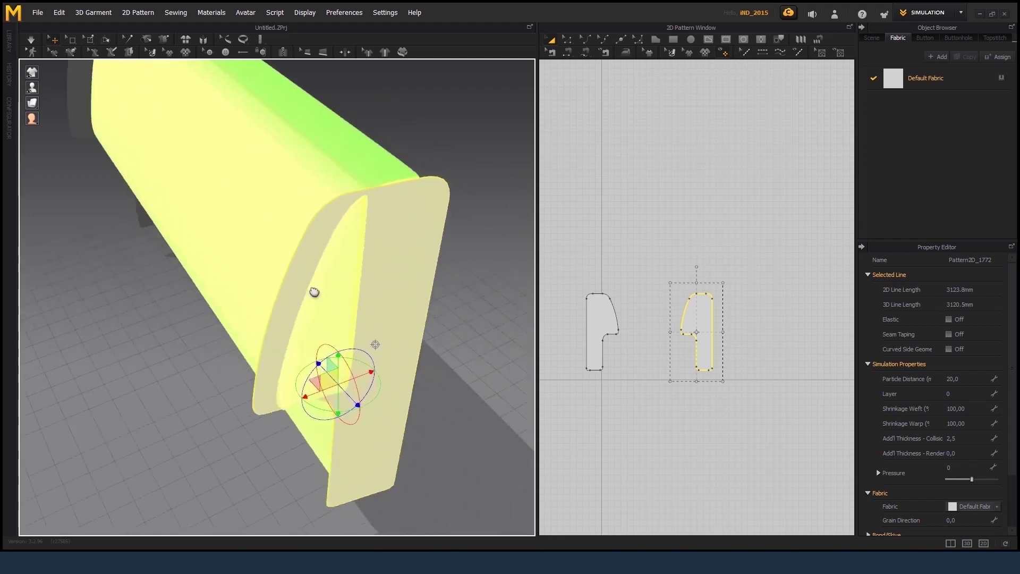
pyautogui.moveTo(314, 292)
pyautogui.mouseDown(button='right')
pyautogui.moveTo(292, 391)
pyautogui.moveTo(402, 316)
pyautogui.mouseUp(button='right')
pyautogui.scroll(-3, 292, 390)
pyautogui.scroll(-2, 402, 317)
pyautogui.hotkey('ctrl', 'a')
# Step: Draw a tall rectangular wrap panel with the Polygon tool between the side pieces
pyautogui.click(691, 332)
pyautogui.scroll(-3, 620, 375)
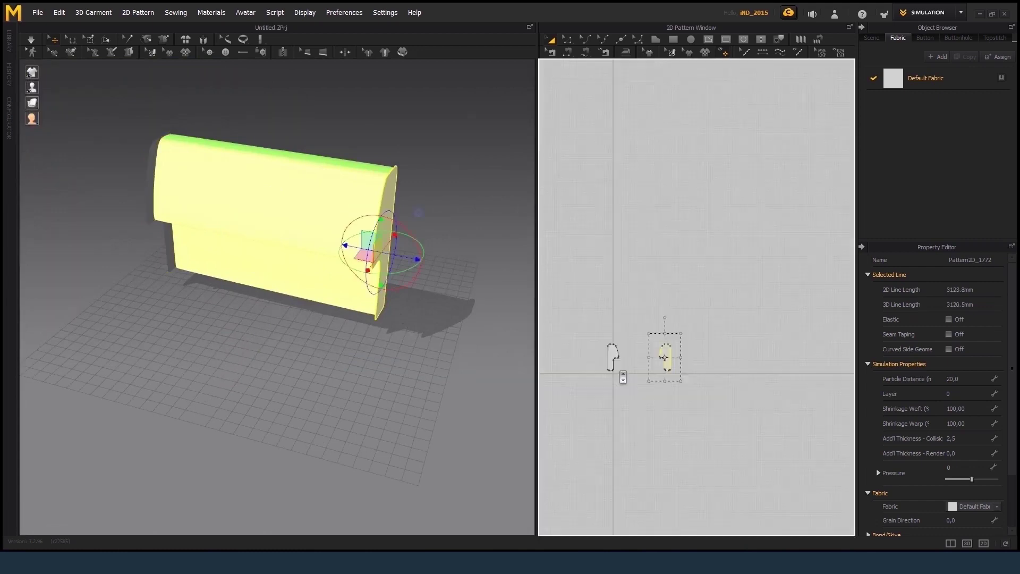
pyautogui.scroll(4, 591, 382)
pyautogui.press('h')
pyautogui.click(569, 405)
pyautogui.scroll(3, 644, 414)
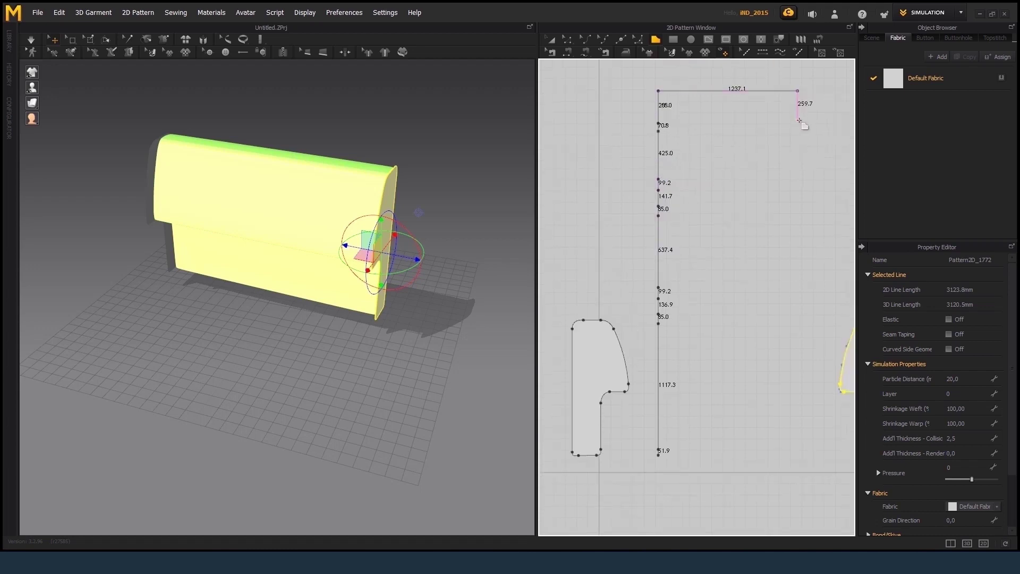
pyautogui.scroll(-2, 800, 324)
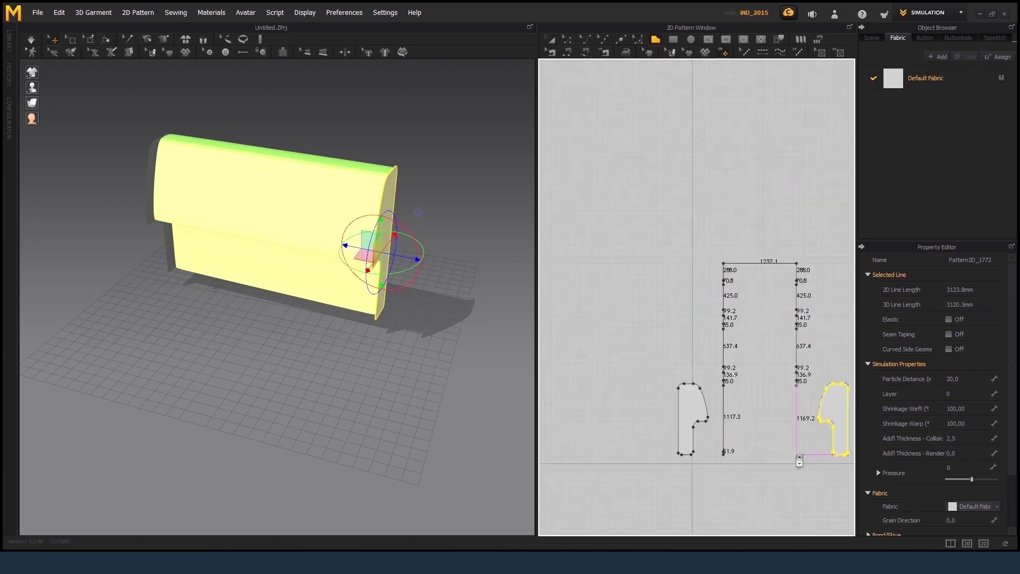
pyautogui.scroll(4, 784, 405)
pyautogui.click(785, 416)
pyautogui.scroll(-3, 640, 330)
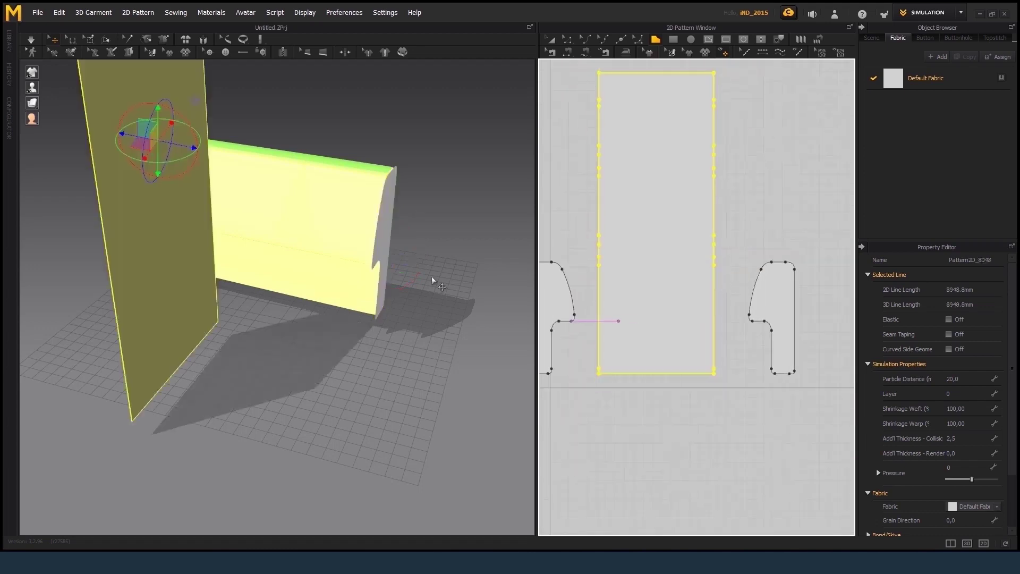
# Step: Position the wrap panel over the arm and drag its left and right edges wider
pyautogui.moveTo(233, 232)
pyautogui.mouseDown(button='right')
pyautogui.moveTo(276, 236)
pyautogui.moveTo(244, 246)
pyautogui.moveTo(445, 269)
pyautogui.mouseUp(button='right')
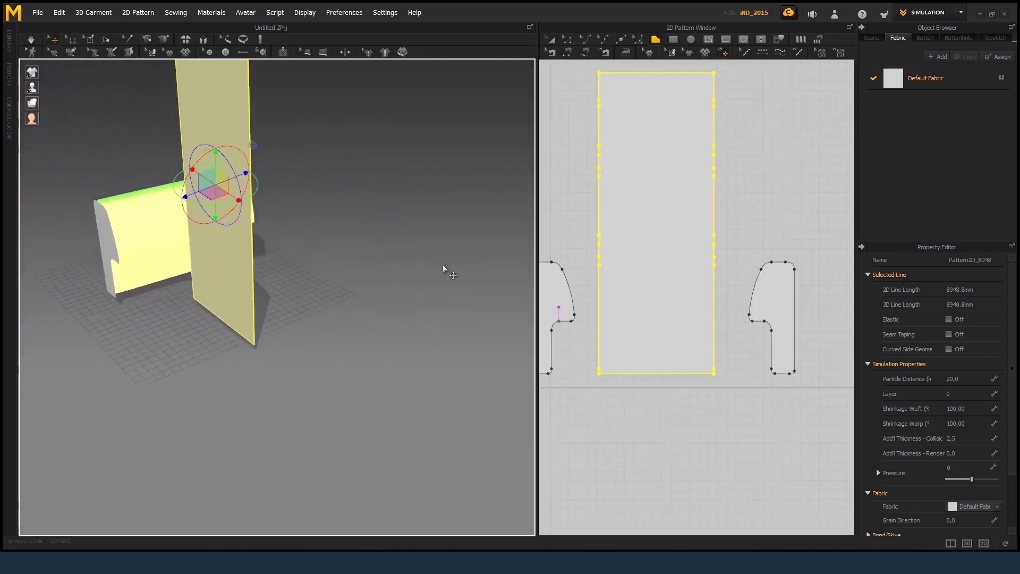
pyautogui.moveTo(239, 253); pyautogui.dragTo(9, 283, button='right')
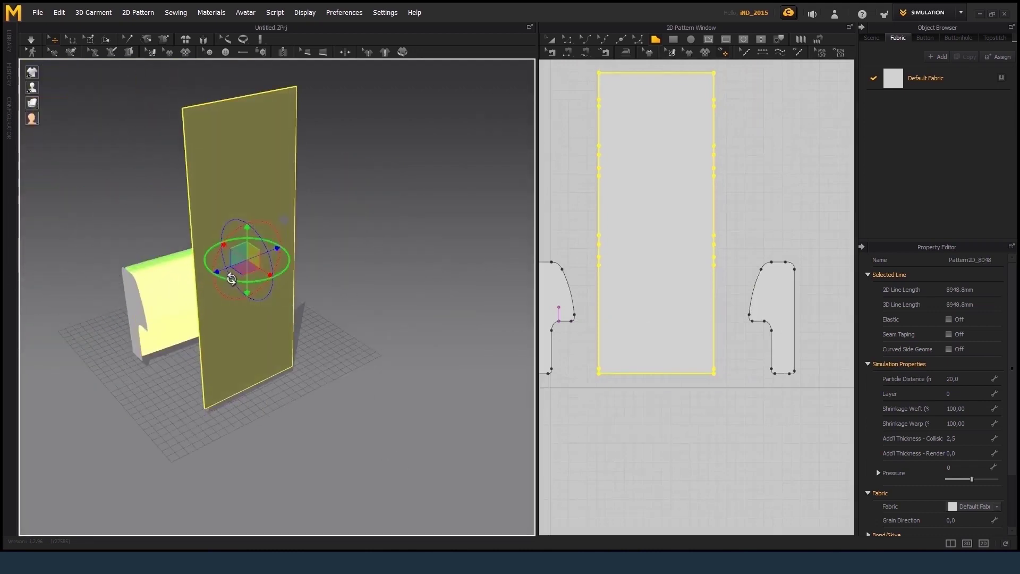
pyautogui.moveTo(259, 273); pyautogui.dragTo(200, 234)
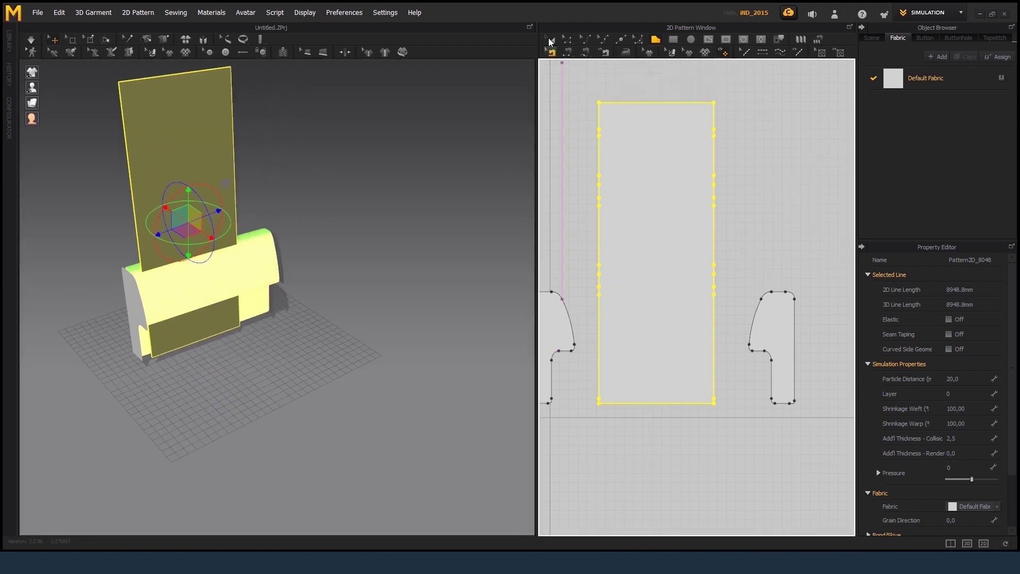
pyautogui.moveTo(725, 254); pyautogui.dragTo(755, 253)
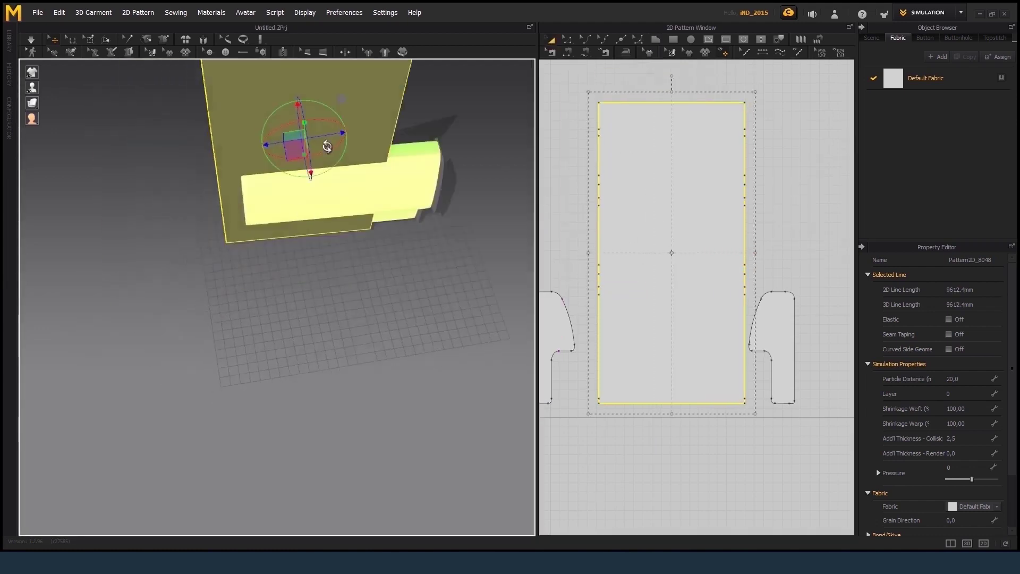
pyautogui.moveTo(588, 251); pyautogui.dragTo(567, 251)
pyautogui.moveTo(447, 155); pyautogui.dragTo(375, 193, button='right')
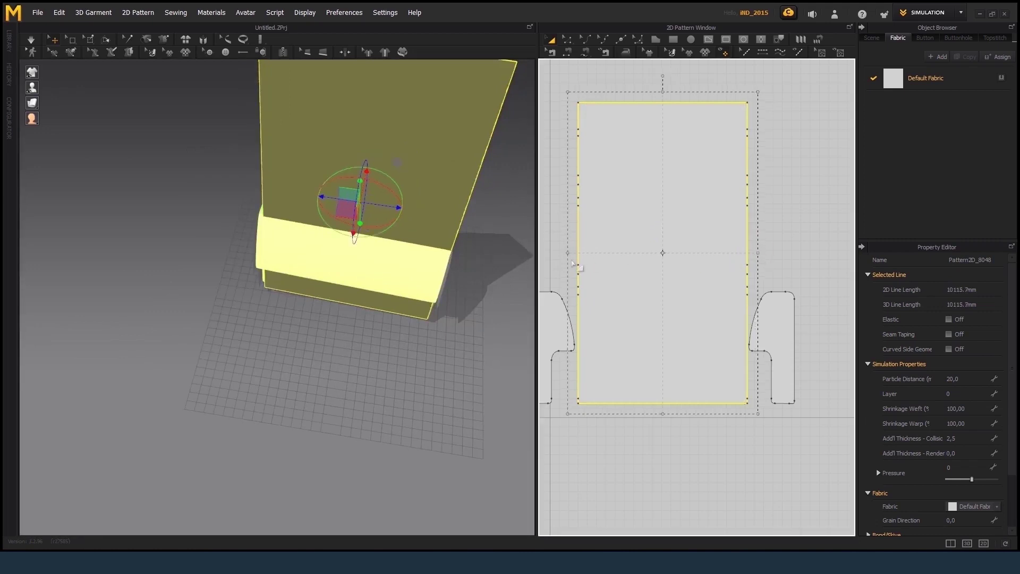
pyautogui.moveTo(565, 252); pyautogui.dragTo(563, 252)
pyautogui.moveTo(786, 319); pyautogui.dragTo(791, 319)
pyautogui.click(709, 277)
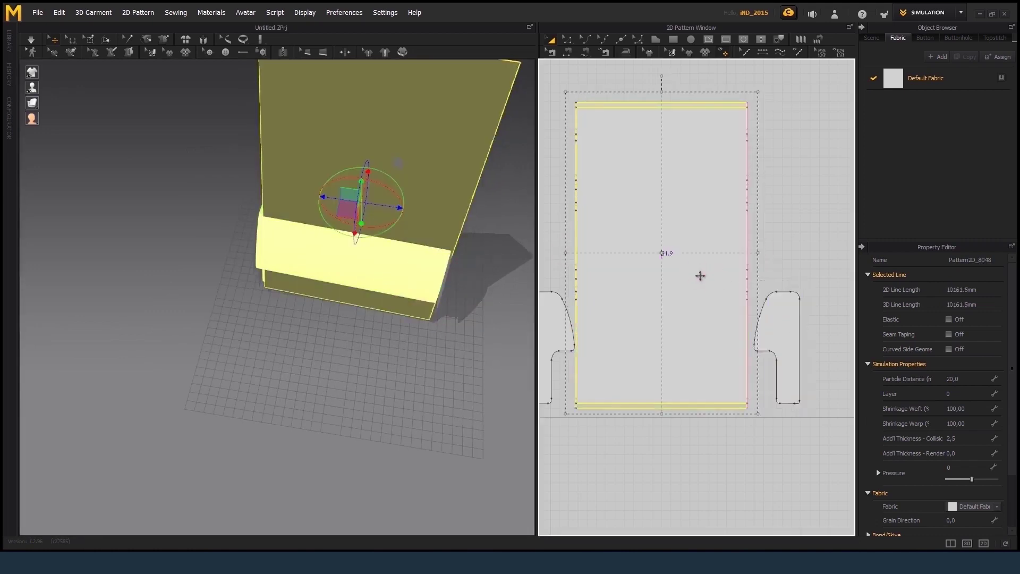
# Step: Select the white front side piece and bring the side pieces into view
pyautogui.moveTo(346, 282); pyautogui.dragTo(401, 336, button='right')
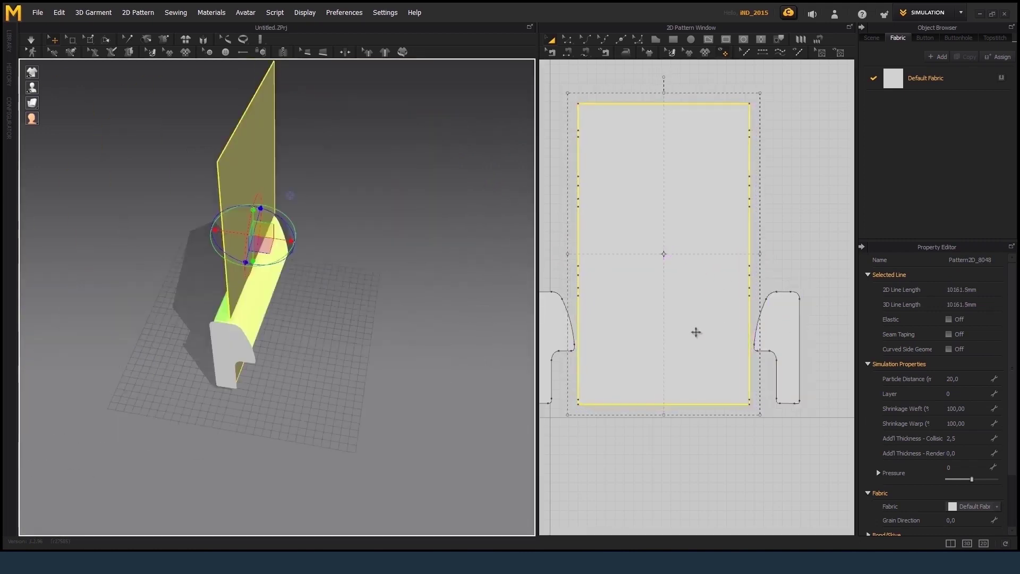
pyautogui.moveTo(621, 356); pyautogui.dragTo(711, 339, button='right')
pyautogui.moveTo(360, 303); pyautogui.dragTo(388, 289, button='right')
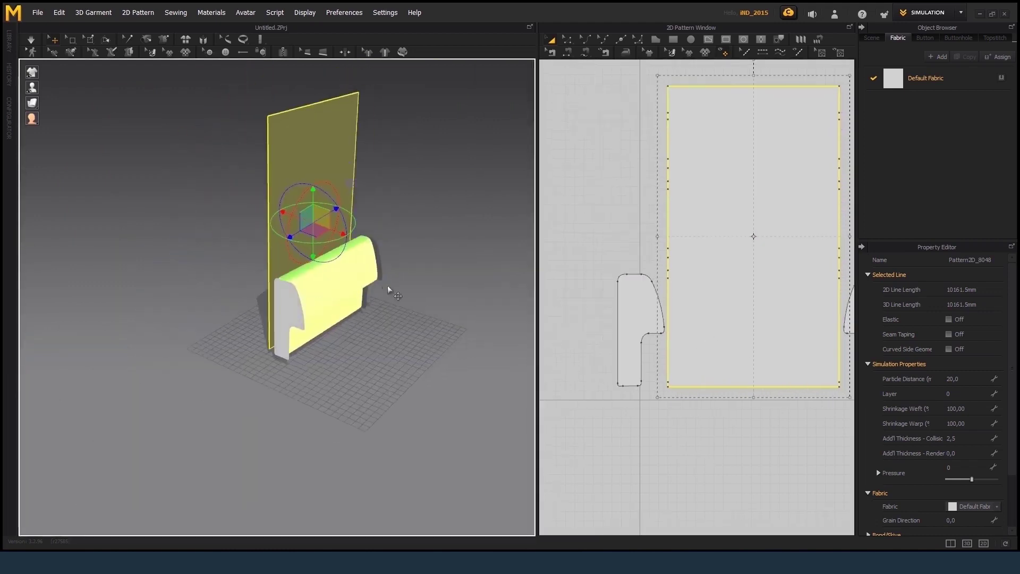
pyautogui.moveTo(315, 229); pyautogui.dragTo(242, 264, button='right')
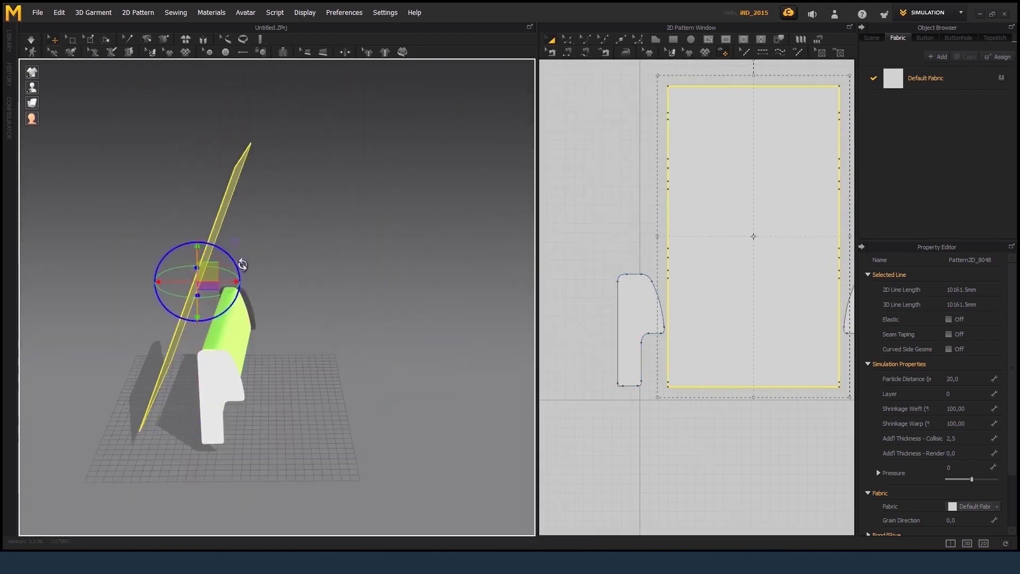
pyautogui.click(222, 393)
pyautogui.moveTo(765, 356); pyautogui.dragTo(676, 352, button='right')
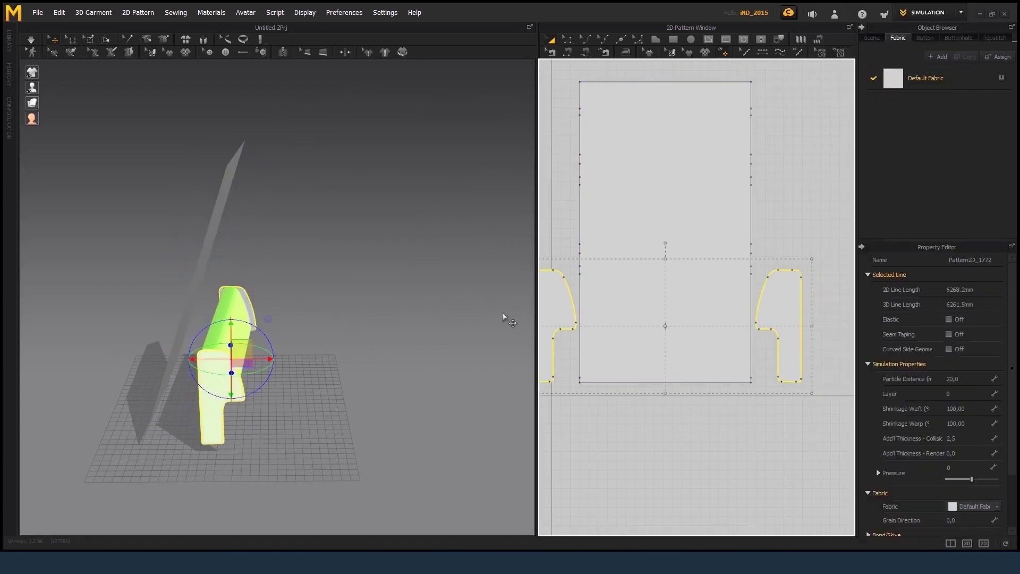
pyautogui.moveTo(503, 317); pyautogui.dragTo(404, 298, button='right')
# Step: Sew the wrap panel's bottom and side edges to the first side piece
pyautogui.scroll(5, 646, 371)
pyautogui.scroll(-5, 630, 390)
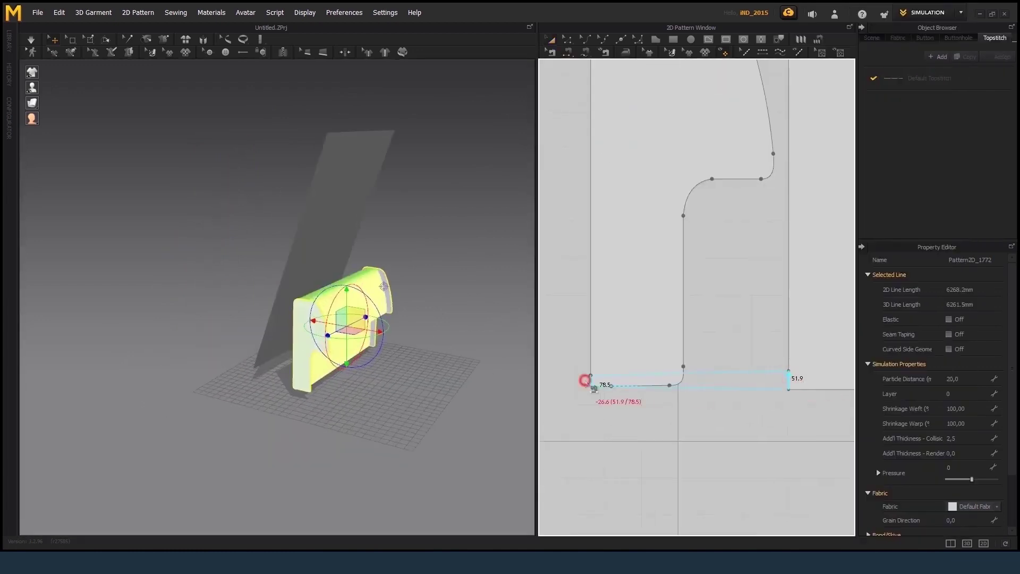
pyautogui.click(586, 383)
pyautogui.click(827, 379)
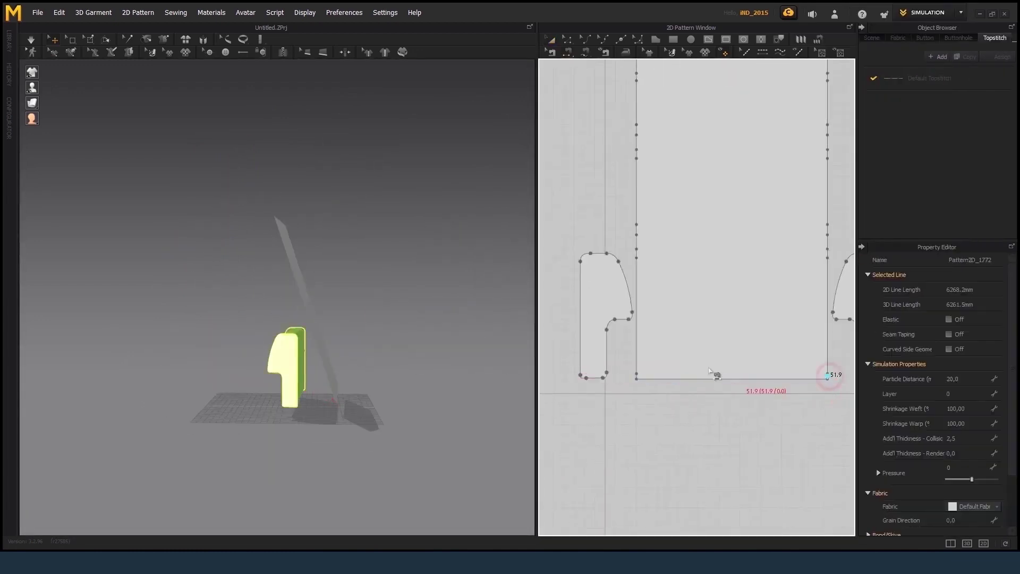
pyautogui.click(580, 365)
pyautogui.click(827, 318)
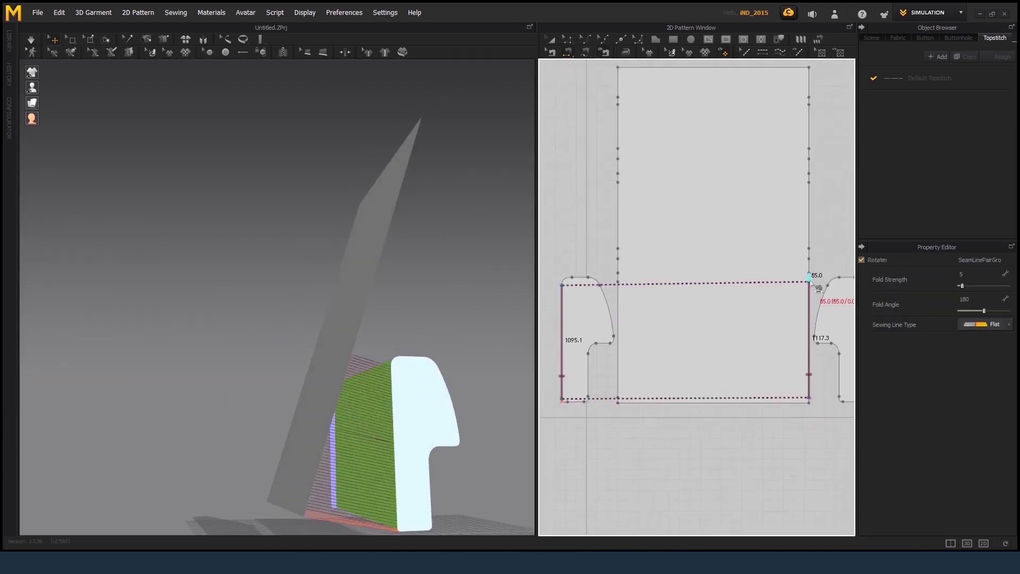
pyautogui.click(597, 285)
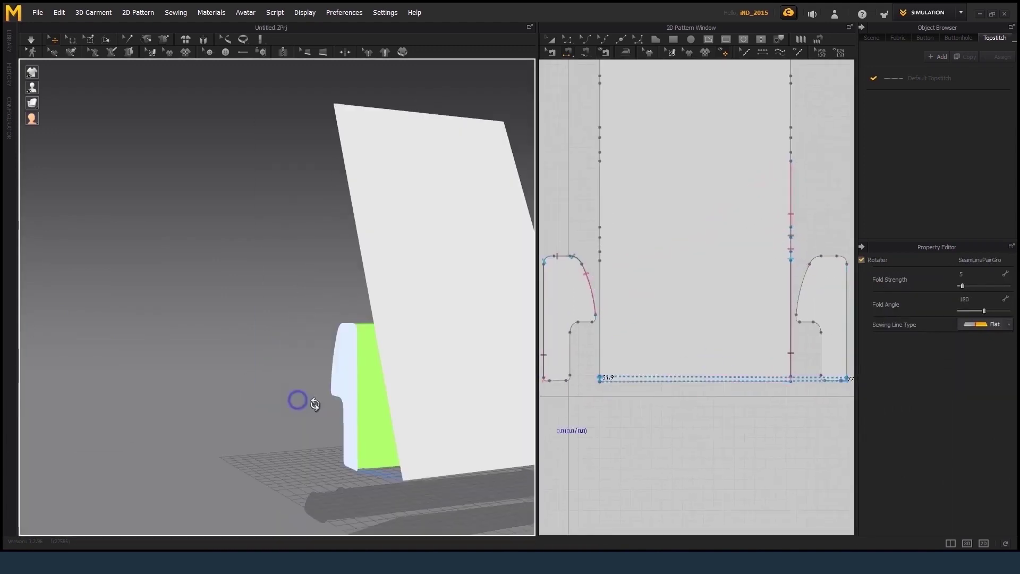
pyautogui.click(600, 358)
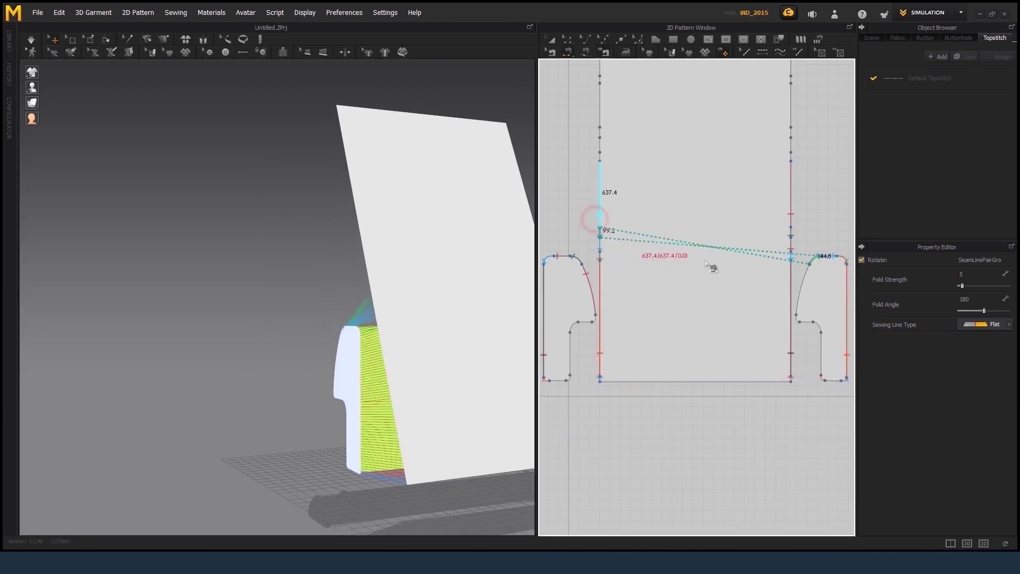
# Step: Select the cover panel and start the cloth simulation
pyautogui.click(361, 276)
pyautogui.moveTo(340, 298); pyautogui.dragTo(269, 301, button='right')
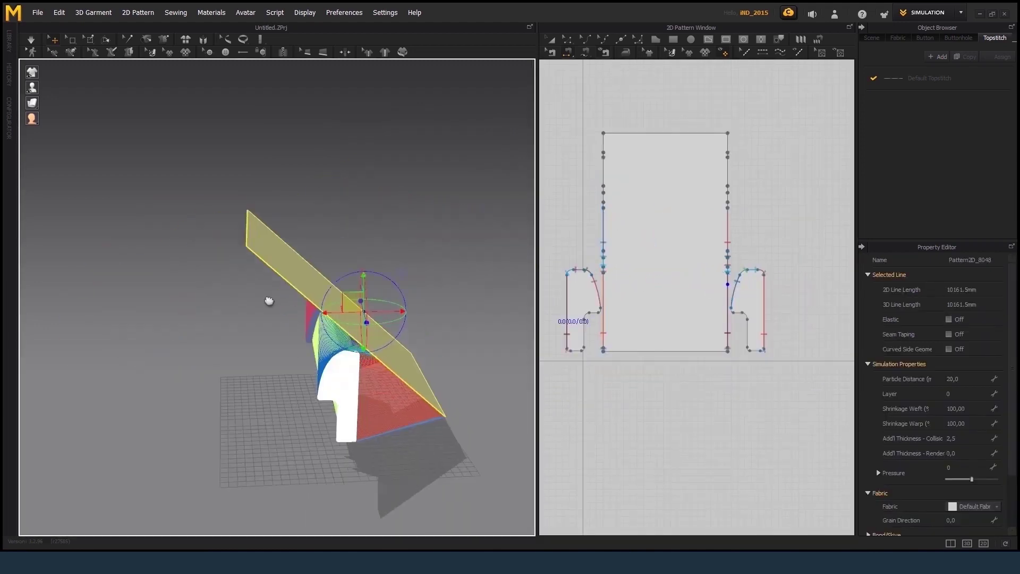
pyautogui.press('space')
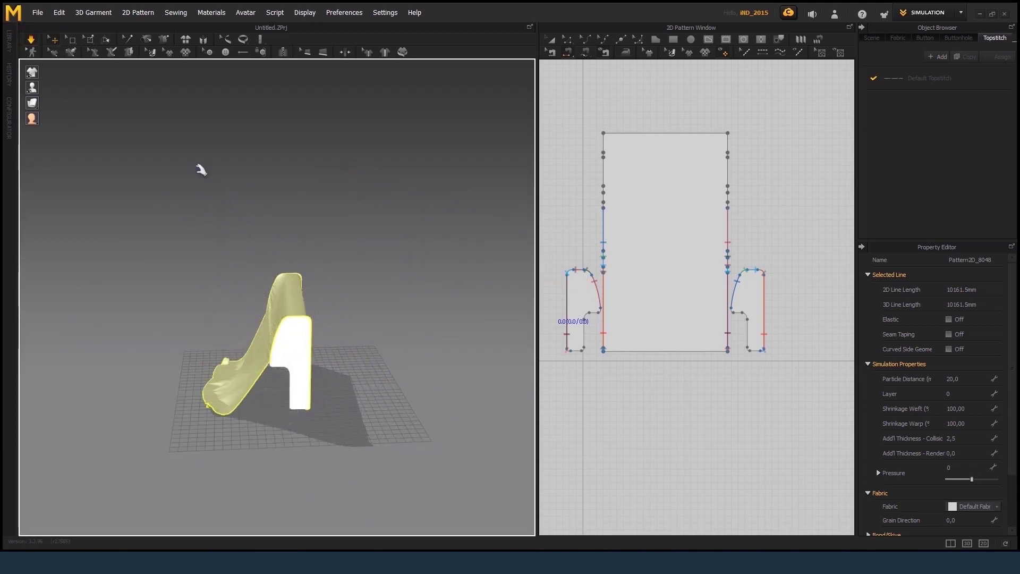
pyautogui.scroll(3, 661, 296)
pyautogui.scroll(-1, 653, 239)
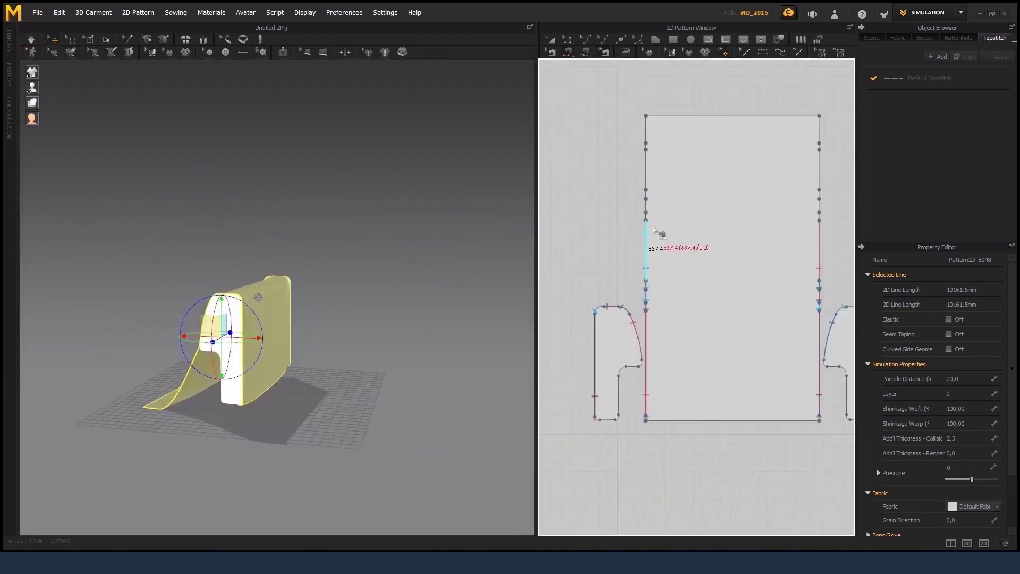
# Step: Sew the panel's remaining edge to the other side piece
pyautogui.moveTo(762, 273); pyautogui.dragTo(757, 276, button='middle')
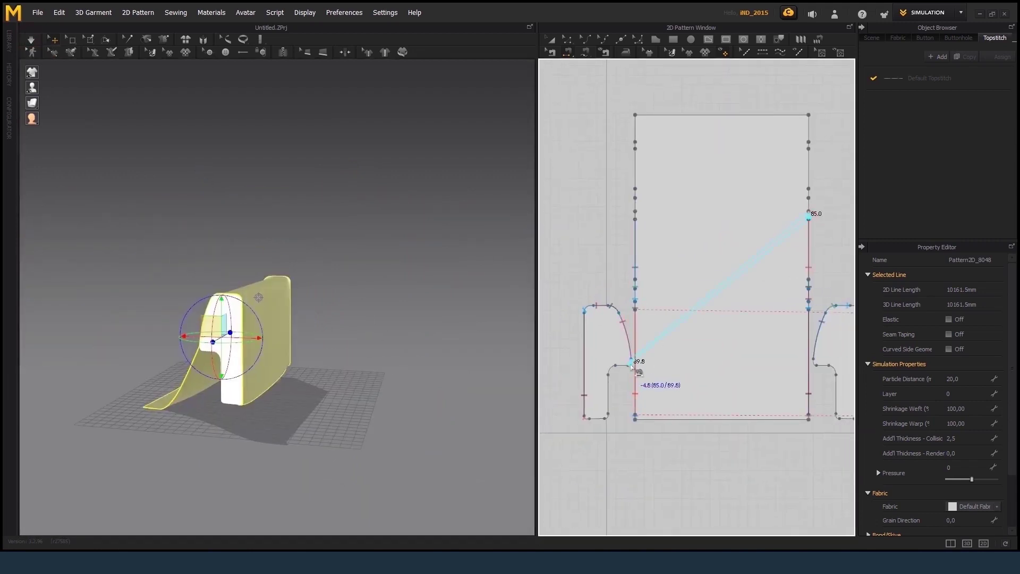
pyautogui.click(638, 367)
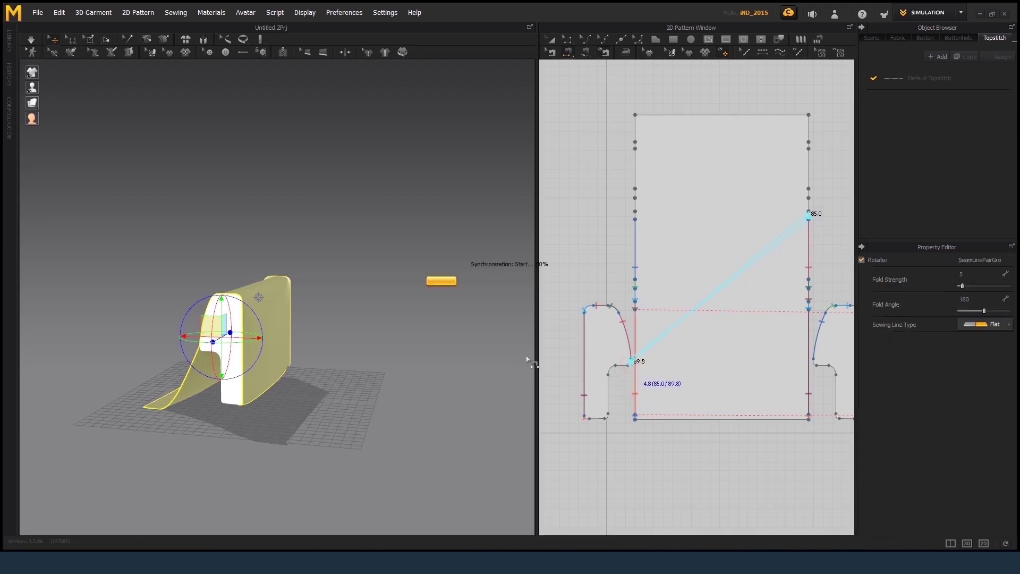
pyautogui.moveTo(528, 358); pyautogui.dragTo(432, 343, button='right')
pyautogui.scroll(3, 431, 343)
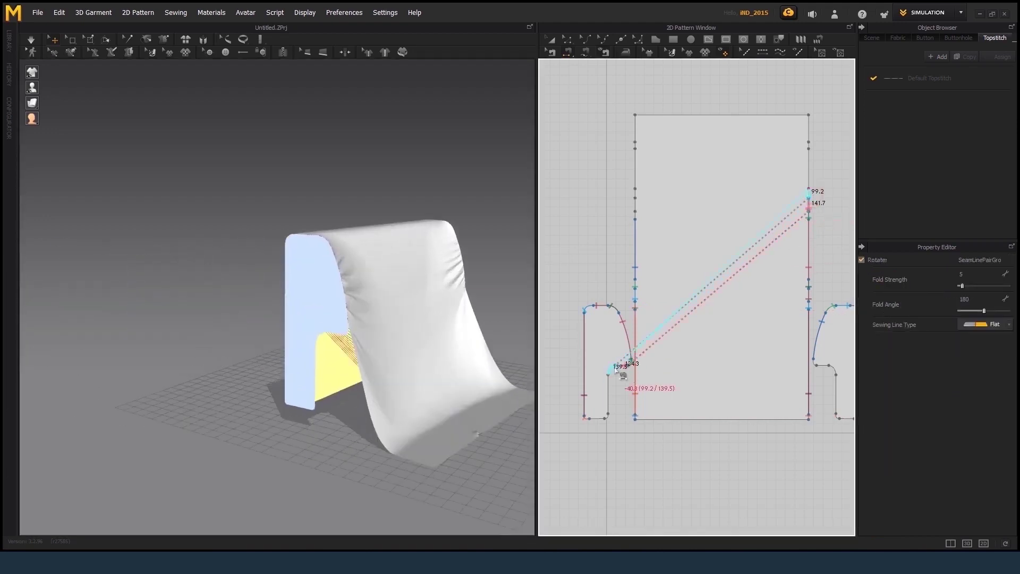
pyautogui.click(819, 143)
pyautogui.moveTo(809, 145); pyautogui.dragTo(736, 154, button='middle')
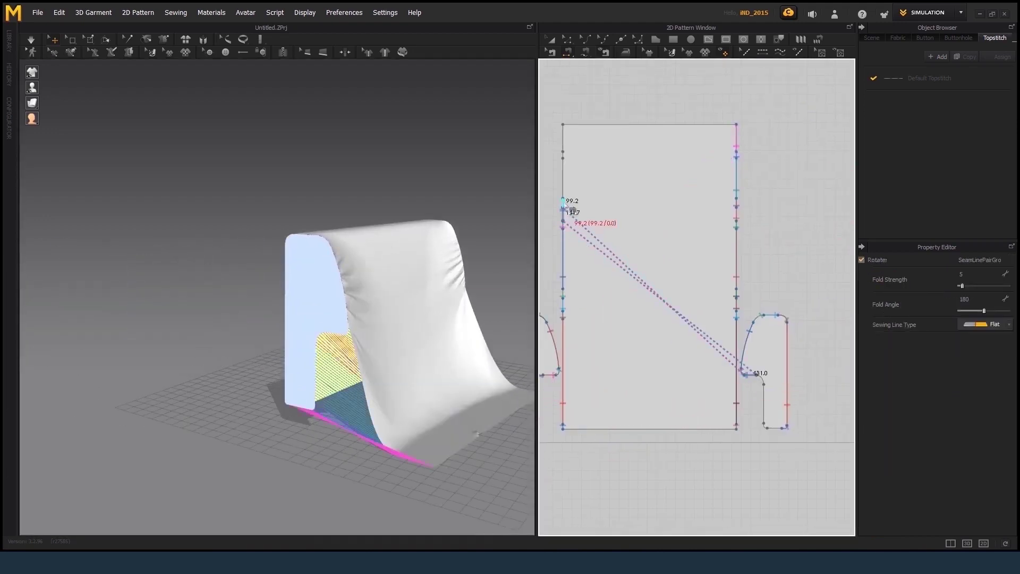
pyautogui.scroll(-3, 556, 359)
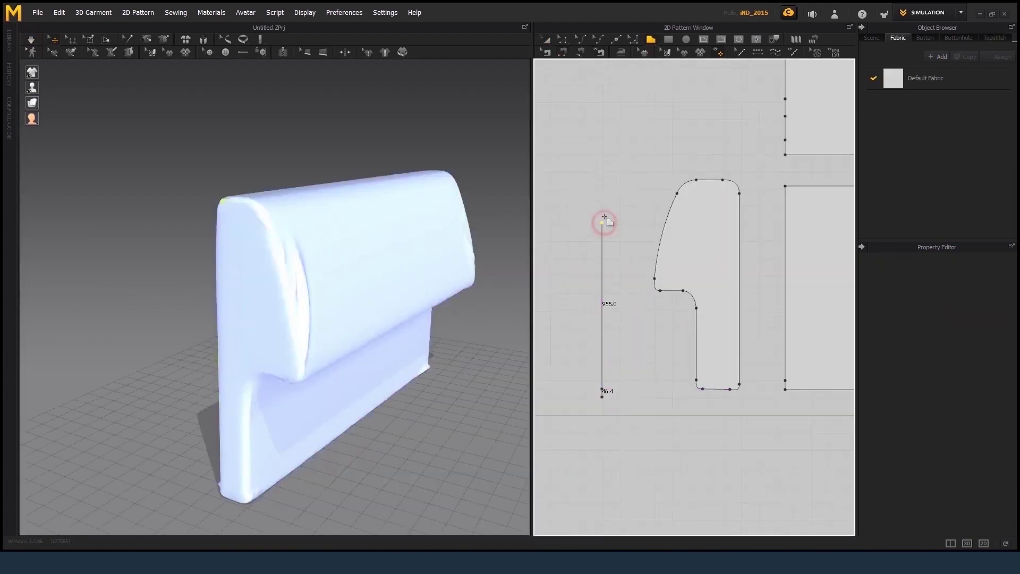
# Step: Draw and close a long narrow strip pattern beside the armrest side piece
pyautogui.click(603, 159)
pyautogui.moveTo(602, 158); pyautogui.dragTo(625, 270, button='middle')
pyautogui.click(625, 174)
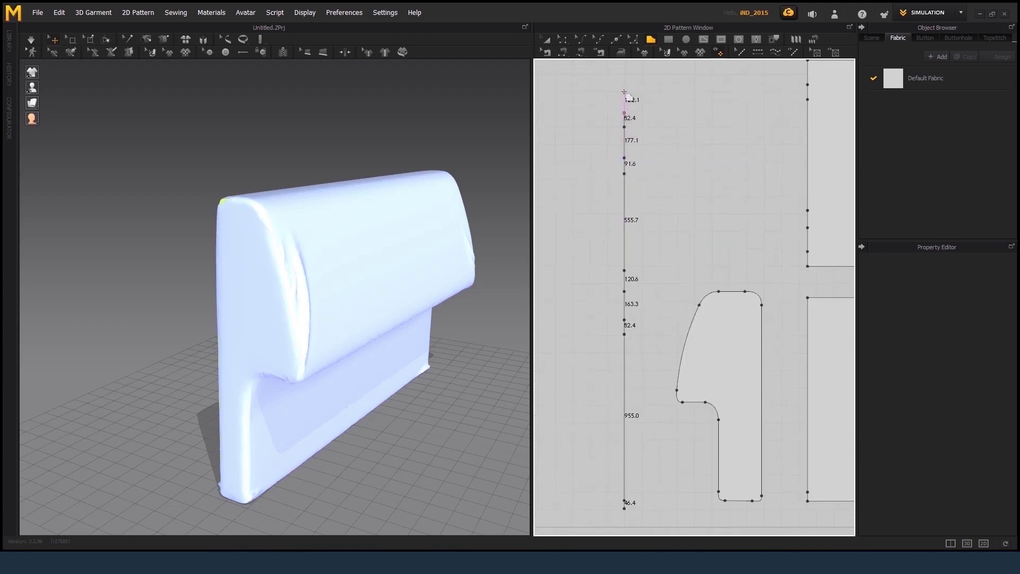
pyautogui.scroll(-2, 624, 93)
pyautogui.click(627, 110)
pyautogui.click(629, 72)
pyautogui.scroll(-3, 645, 130)
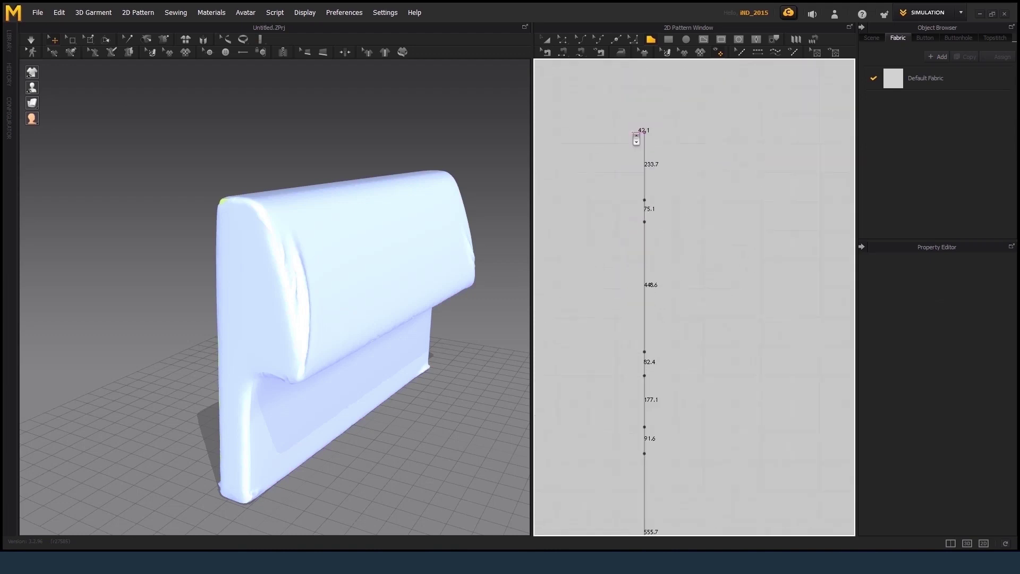
pyautogui.scroll(1, 630, 171)
pyautogui.scroll(1, 633, 292)
pyautogui.scroll(1, 634, 236)
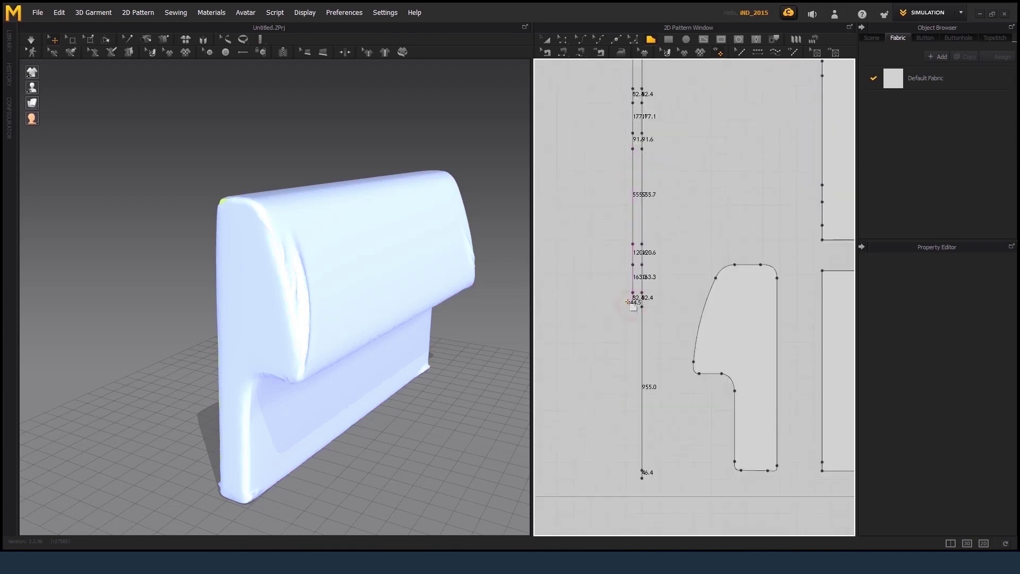
pyautogui.click(642, 476)
pyautogui.press('a')
pyautogui.click(665, 186)
# Step: Select the middle strip and add segment seams along its edges
pyautogui.scroll(-2, 664, 186)
pyautogui.scroll(-3, 355, 313)
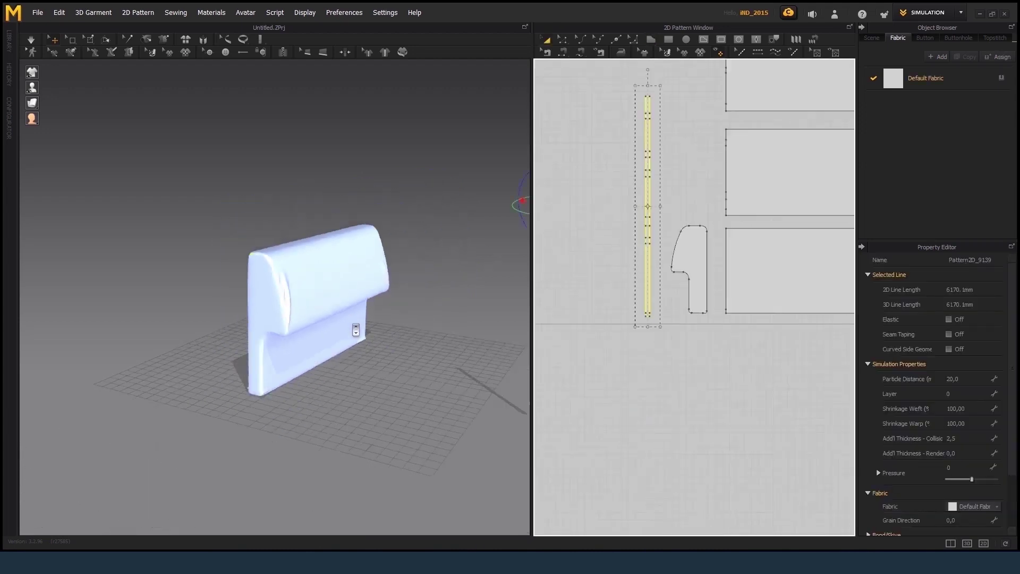
pyautogui.moveTo(355, 313); pyautogui.dragTo(298, 298, button='right')
pyautogui.scroll(2, 692, 308)
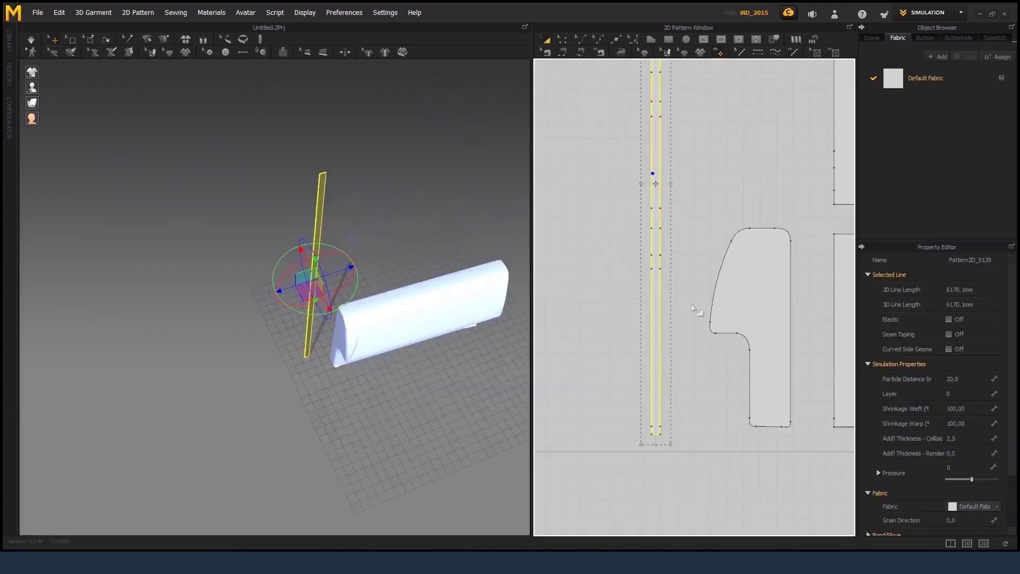
pyautogui.click(679, 187)
pyautogui.scroll(3, 312, 308)
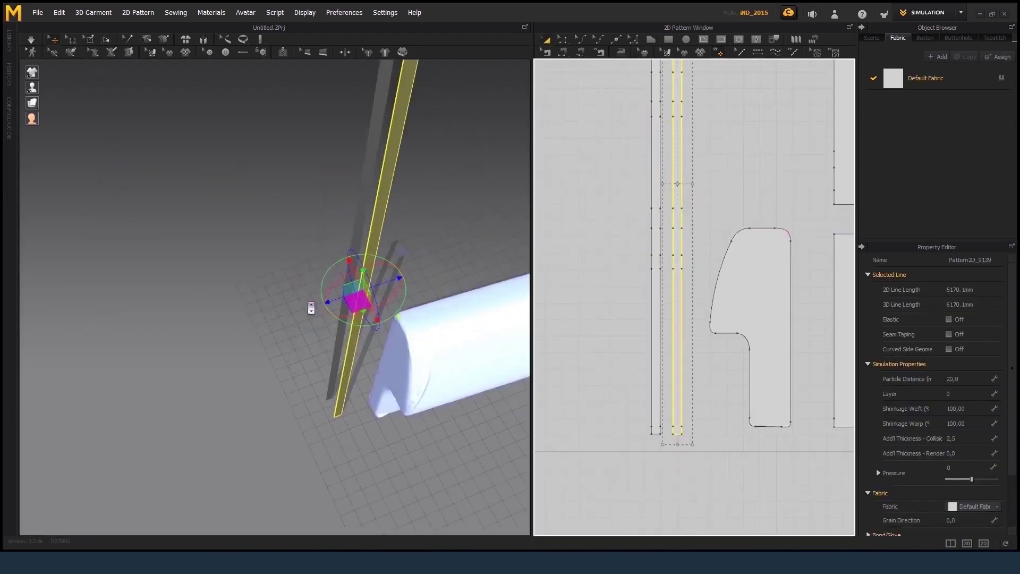
pyautogui.scroll(3, 346, 337)
pyautogui.scroll(2, 392, 319)
pyautogui.moveTo(392, 318)
pyautogui.mouseDown(button='right')
pyautogui.moveTo(510, 261)
pyautogui.moveTo(389, 357)
pyautogui.moveTo(418, 326)
pyautogui.moveTo(404, 312)
pyautogui.mouseUp(button='right')
pyautogui.scroll(-3, 403, 313)
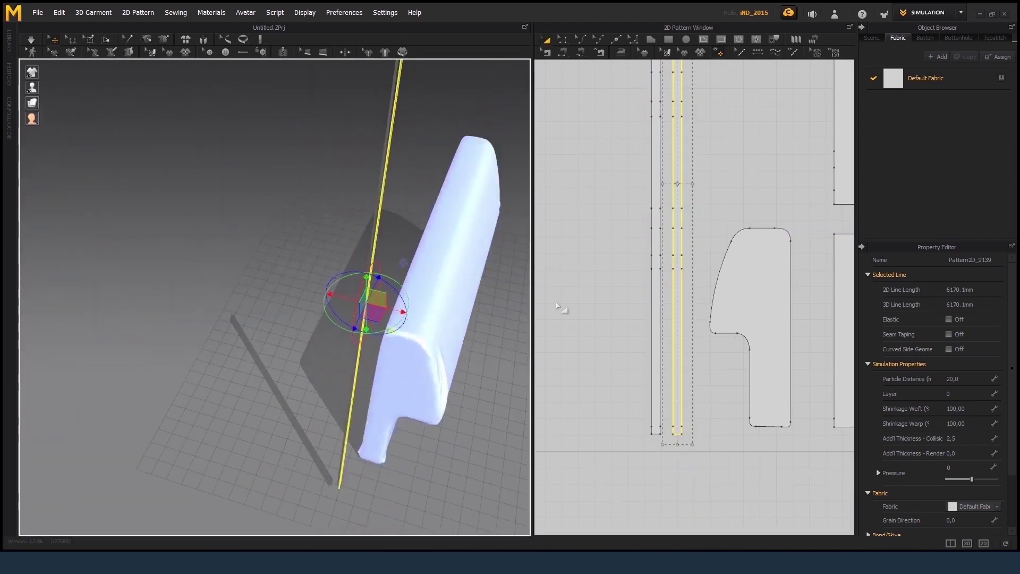
pyautogui.scroll(2, 666, 417)
pyautogui.click(666, 416)
pyautogui.scroll(2, 676, 272)
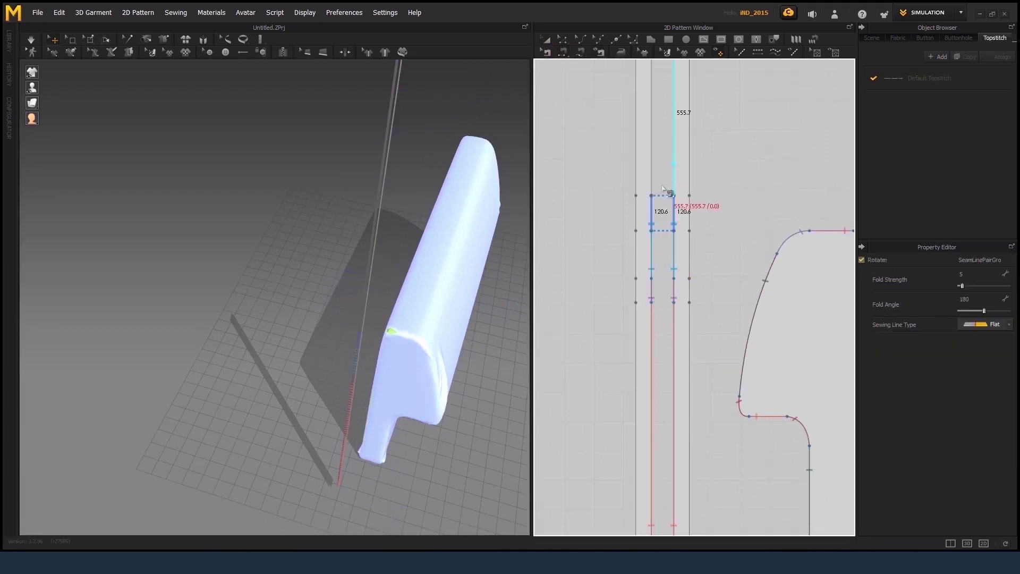
pyautogui.scroll(2, 645, 303)
pyautogui.scroll(2, 641, 353)
pyautogui.scroll(-2, 737, 274)
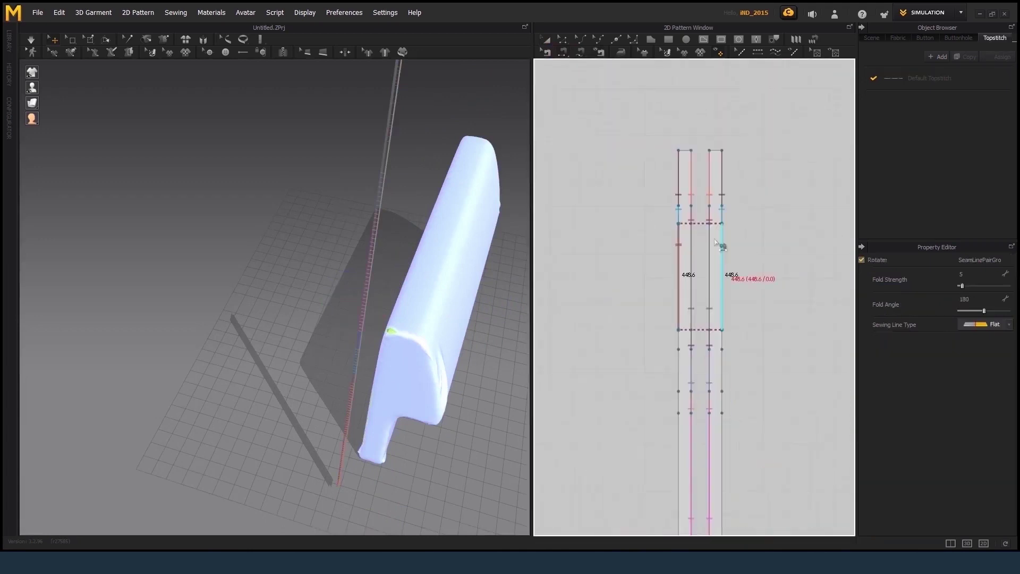
pyautogui.click(660, 406)
pyautogui.scroll(2, 635, 382)
pyautogui.scroll(-2, 690, 414)
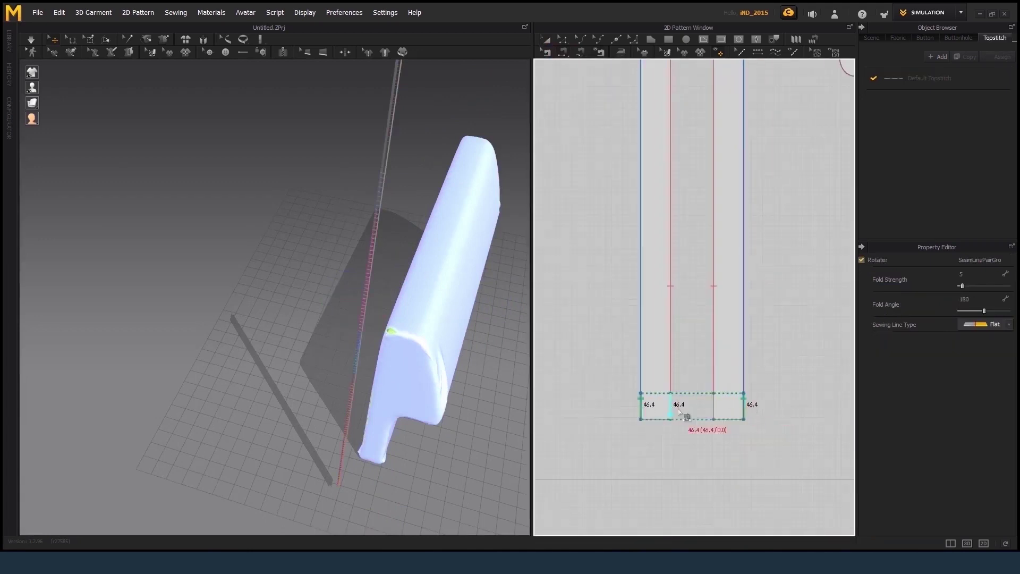
pyautogui.scroll(-2, 664, 371)
# Step: Sew the armrest side piece's edge to the strip pattern's edge line
pyautogui.moveTo(125, 164); pyautogui.dragTo(266, 175, button='right')
pyautogui.scroll(5, 596, 306)
pyautogui.scroll(-5, 596, 306)
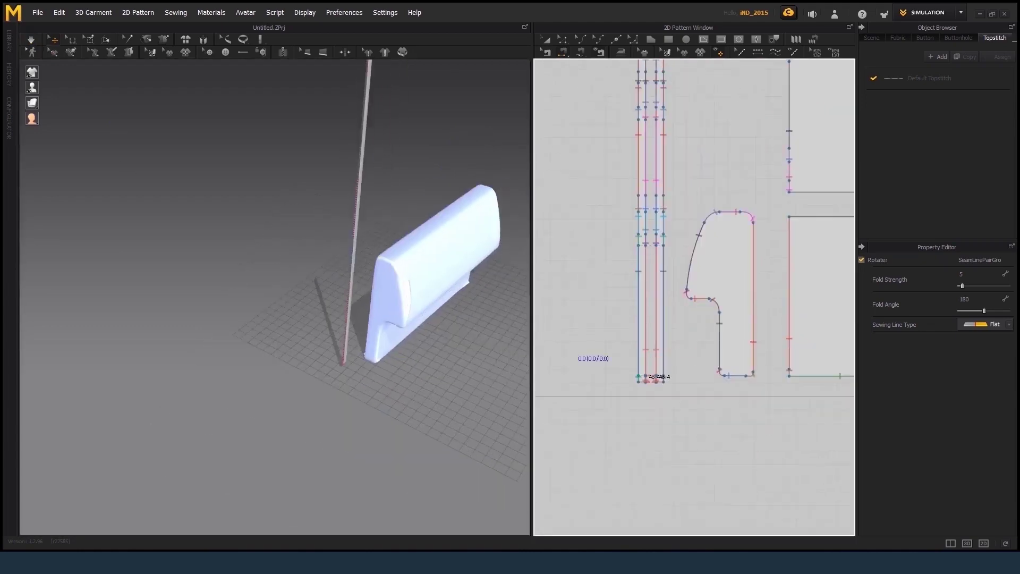
pyautogui.click(665, 283)
pyautogui.scroll(2, 665, 283)
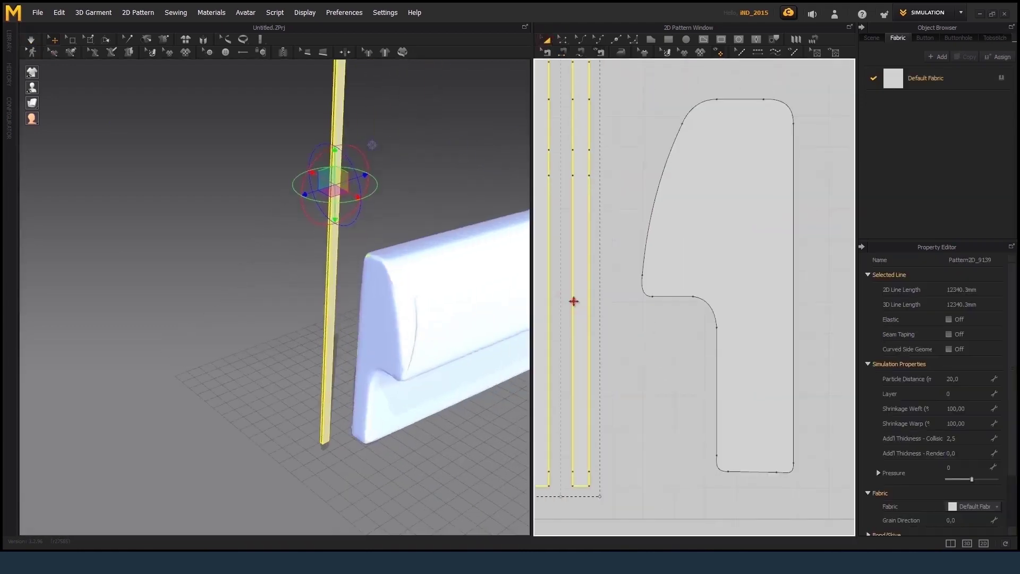
pyautogui.scroll(-3, 691, 318)
pyautogui.click(543, 39)
pyautogui.scroll(-1, 581, 352)
pyautogui.click(580, 352)
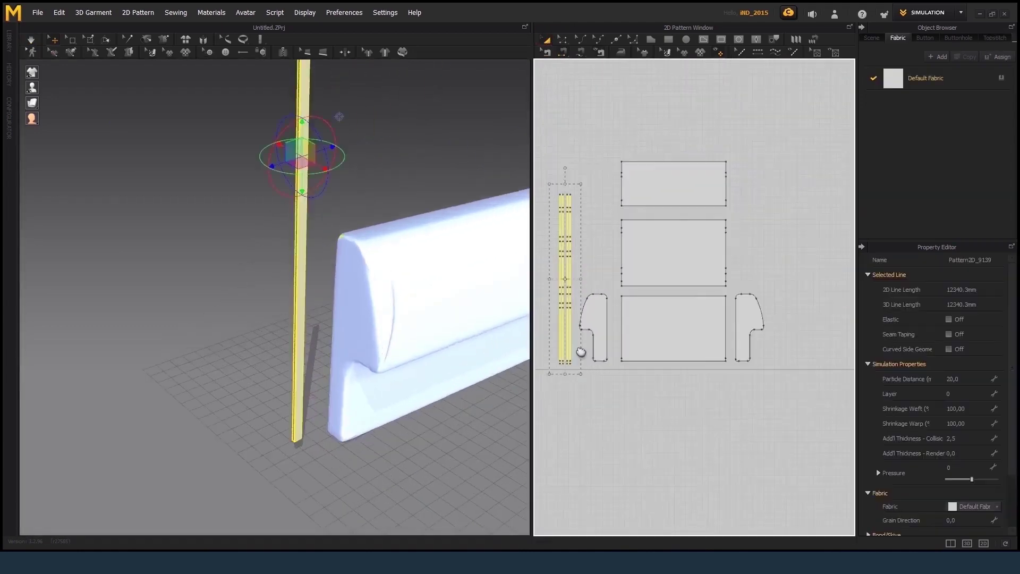
pyautogui.scroll(3, 783, 288)
pyautogui.scroll(2, 783, 287)
pyautogui.click(624, 394)
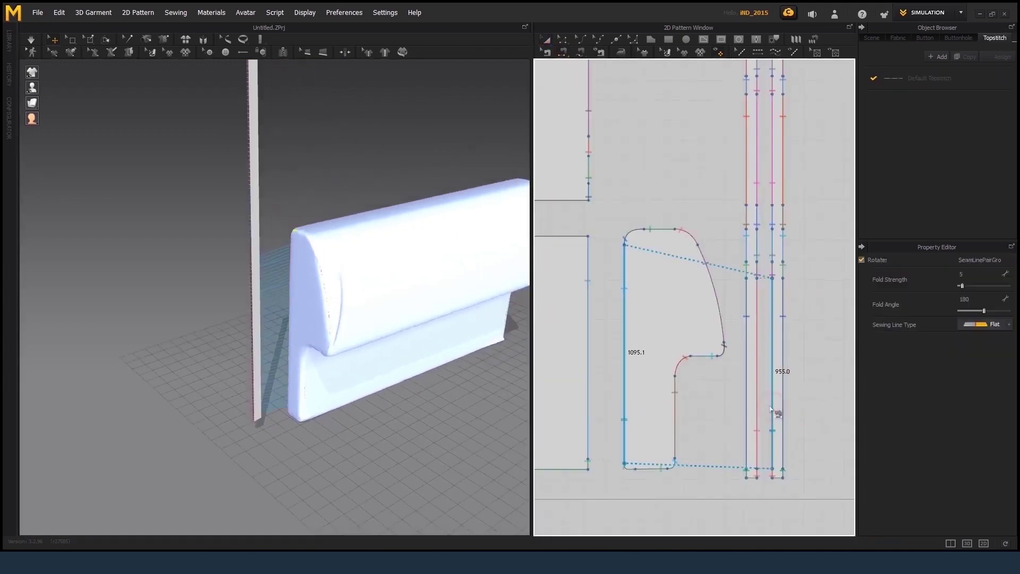
# Step: Sew the armrest's top curve to the strip's right edge, then inspect in 3D
pyautogui.moveTo(319, 319); pyautogui.dragTo(249, 332, button='right')
pyautogui.scroll(3, 388, 342)
pyautogui.moveTo(388, 341)
pyautogui.mouseDown(button='right')
pyautogui.moveTo(315, 260)
pyautogui.moveTo(298, 266)
pyautogui.mouseUp(button='right')
pyautogui.scroll(3, 335, 221)
pyautogui.click(784, 307)
pyautogui.scroll(-2, 307, 268)
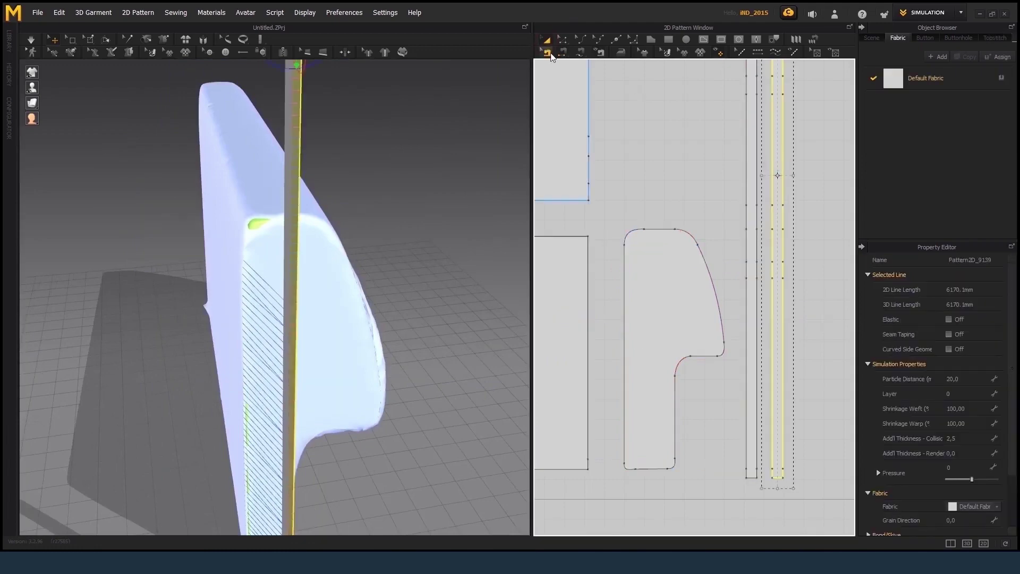
pyautogui.click(783, 273)
pyautogui.click(644, 243)
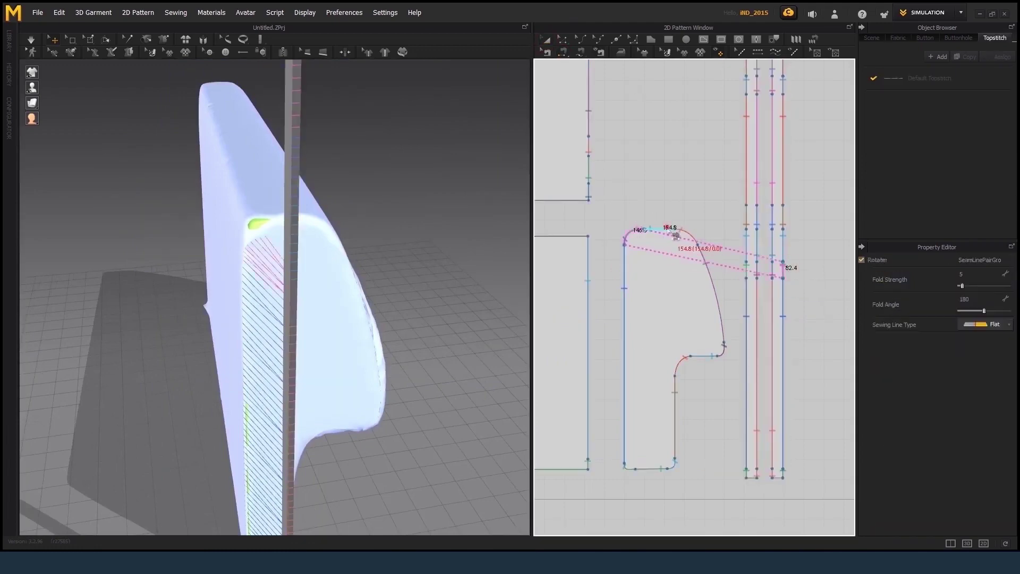
pyautogui.moveTo(424, 257); pyautogui.dragTo(302, 262, button='right')
pyautogui.scroll(2, 296, 239)
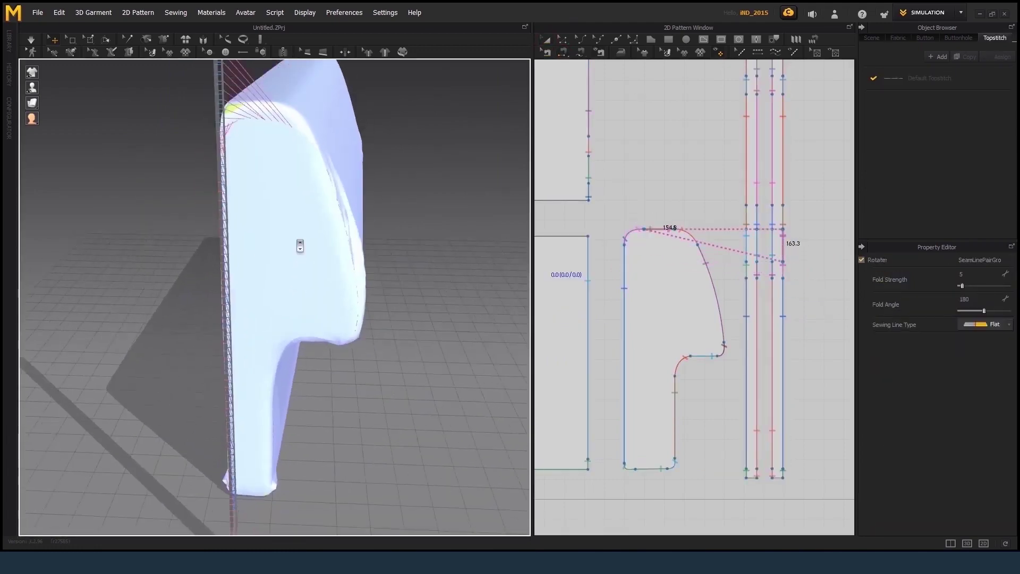
pyautogui.scroll(3, 777, 237)
pyautogui.scroll(2, 778, 238)
pyautogui.moveTo(361, 229); pyautogui.dragTo(380, 220, button='right')
pyautogui.scroll(-3, 777, 178)
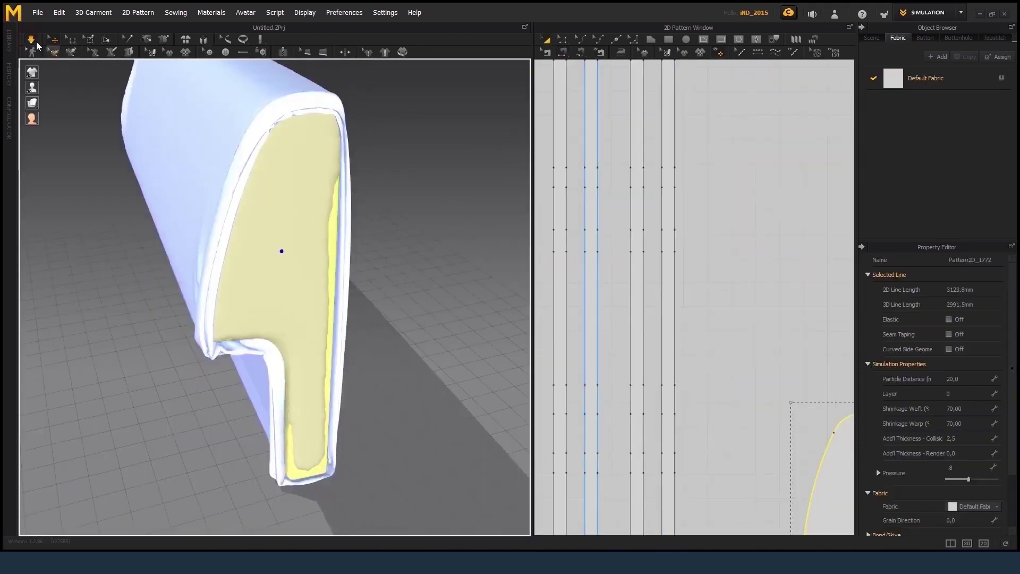
# Step: Try particle distance 10 and weft shrinkage 85 on the pattern, simulating after each
pyautogui.click(964, 378)
pyautogui.write('10')
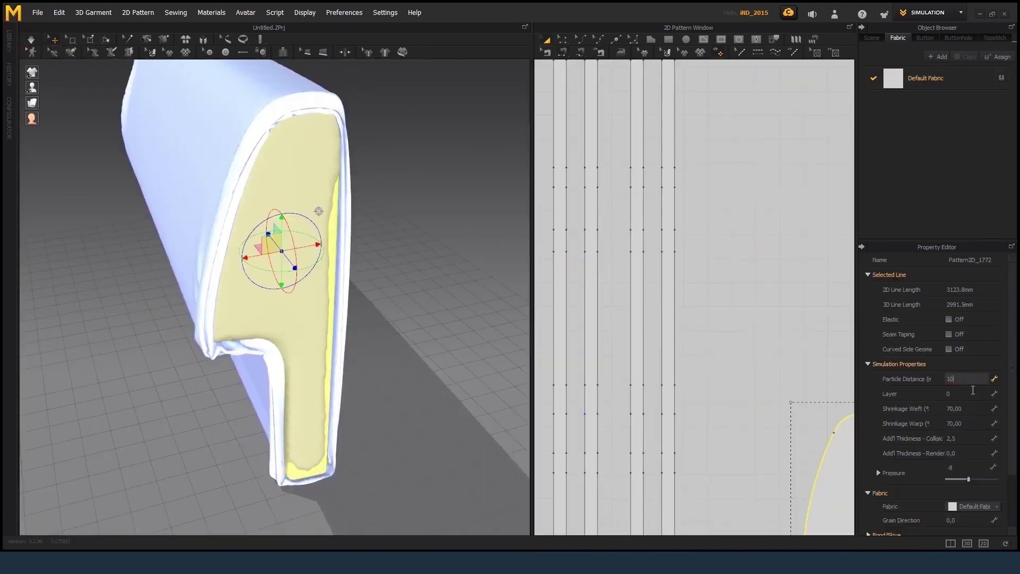
pyautogui.click(32, 39)
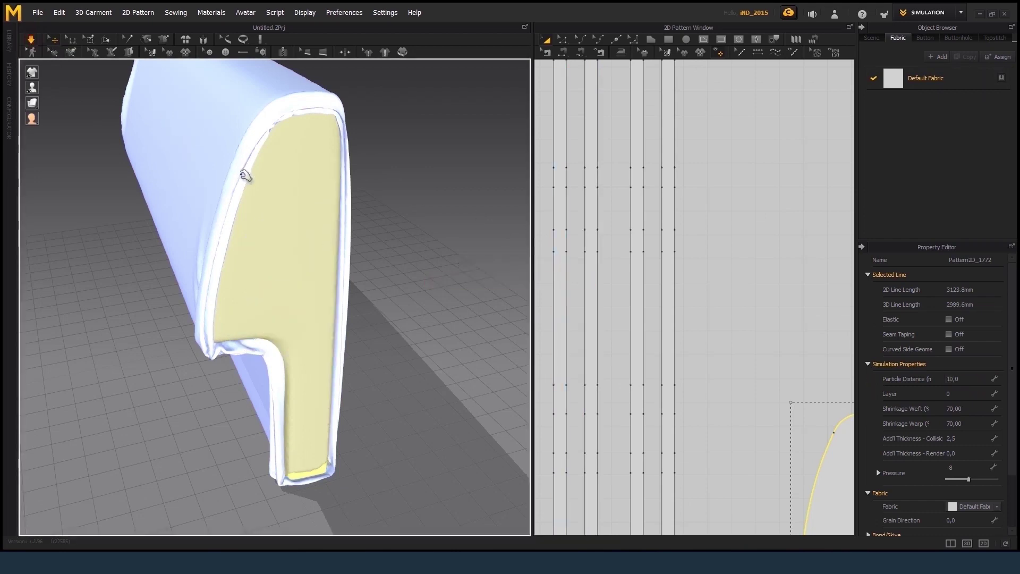
pyautogui.moveTo(284, 322); pyautogui.dragTo(398, 317, button='right')
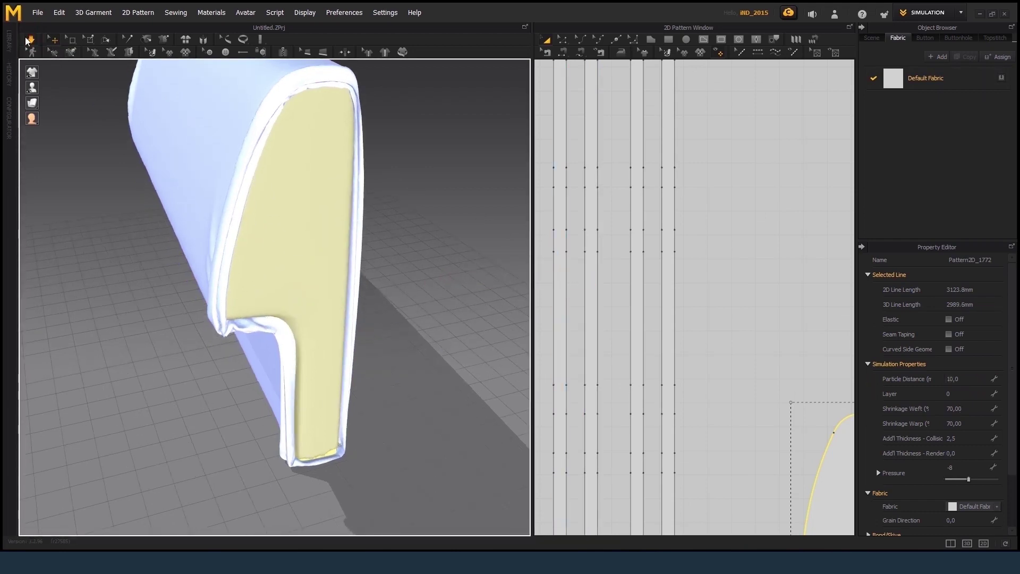
pyautogui.click(973, 412)
pyautogui.write('85')
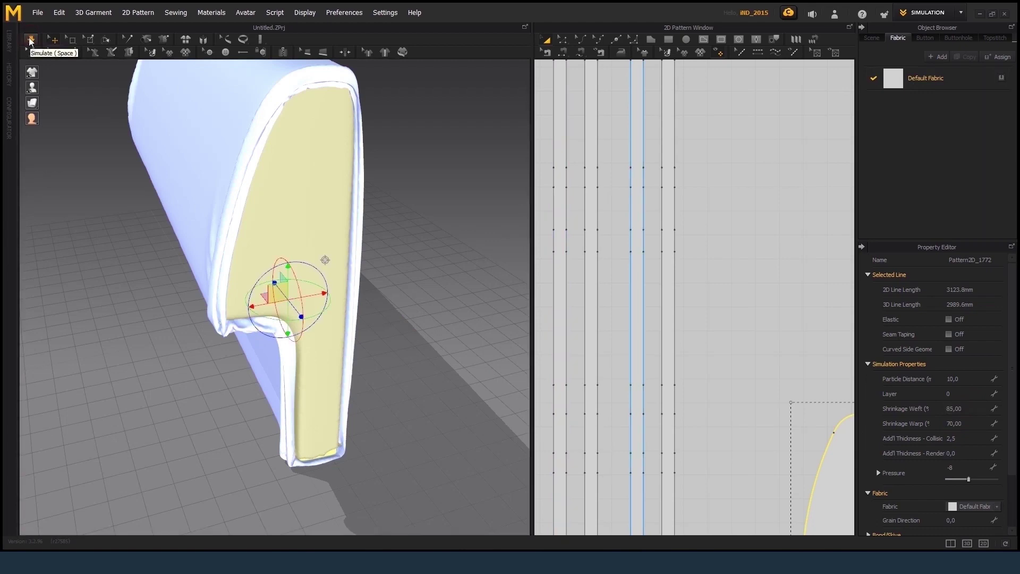
pyautogui.click(30, 40)
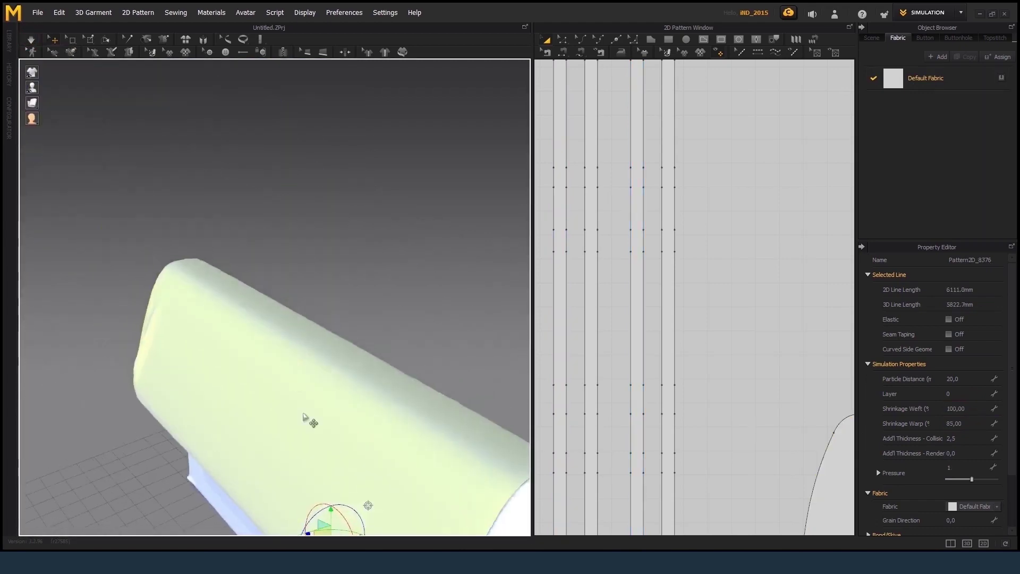
# Step: Select the backrest cover and set its warp shrinkage to 87
pyautogui.rightClick(304, 417)
pyautogui.click(298, 348)
pyautogui.moveTo(297, 349)
pyautogui.mouseDown(button='right')
pyautogui.moveTo(259, 317)
pyautogui.moveTo(258, 334)
pyautogui.moveTo(245, 289)
pyautogui.mouseUp(button='right')
pyautogui.moveTo(282, 356); pyautogui.dragTo(243, 343, button='right')
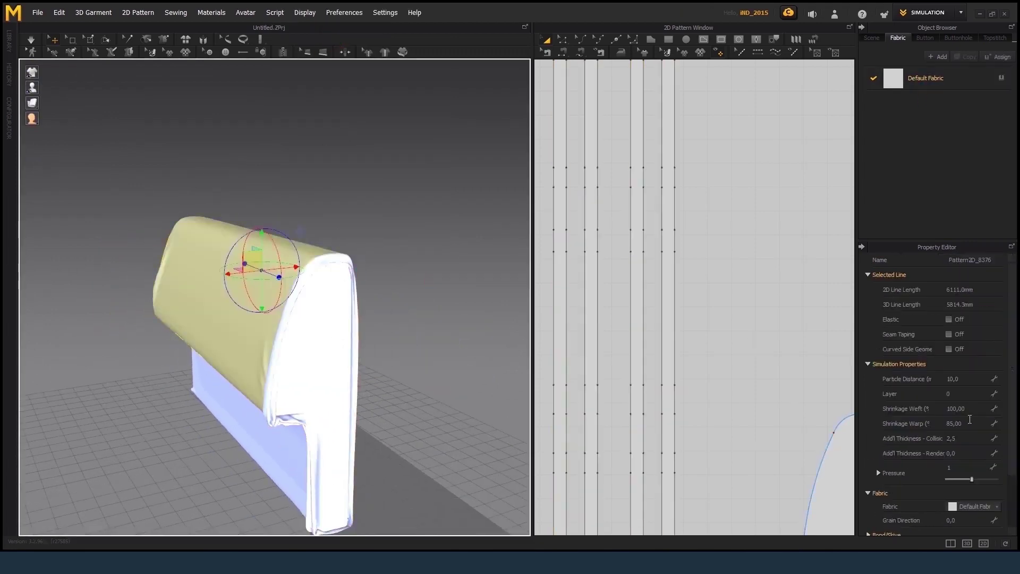
pyautogui.write('90')
pyautogui.moveTo(439, 321); pyautogui.dragTo(467, 310, button='middle')
pyautogui.scroll(3, 282, 218)
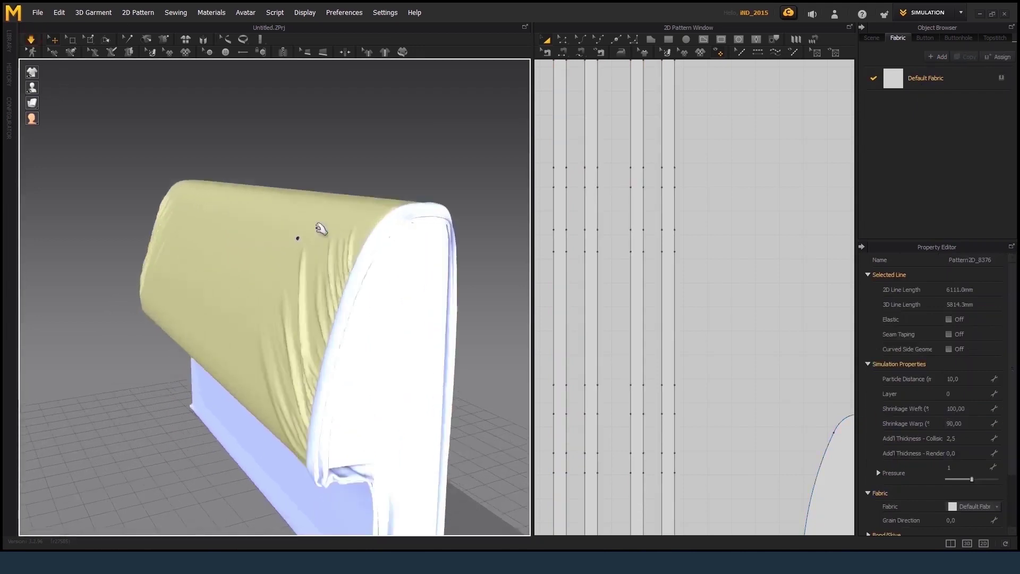
pyautogui.doubleClick(956, 424)
pyautogui.write('95')
pyautogui.hotkey('shift', 'Tab')
pyautogui.doubleClick(956, 424)
pyautogui.write('87')
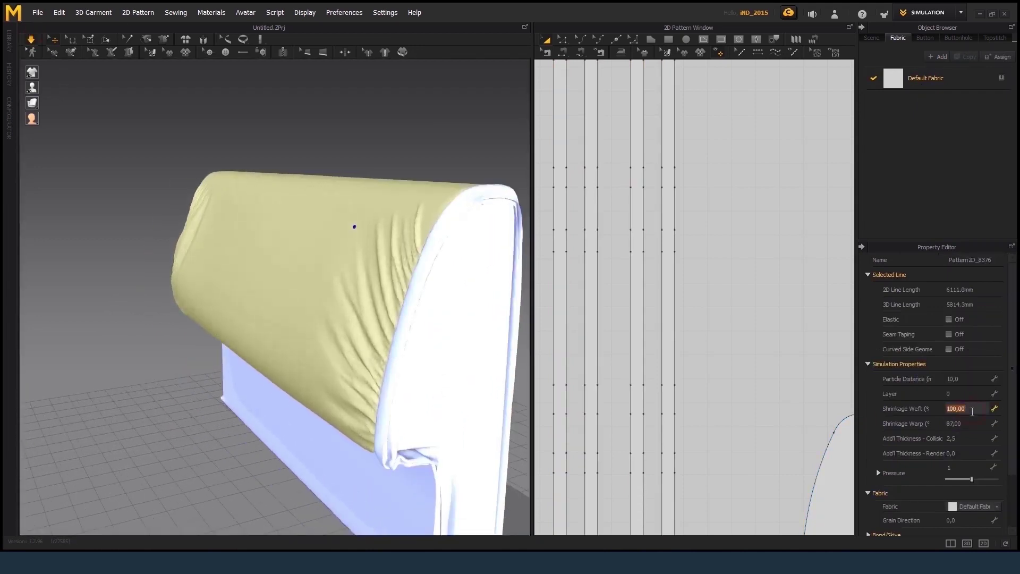
pyautogui.hotkey('shift', 'Tab')
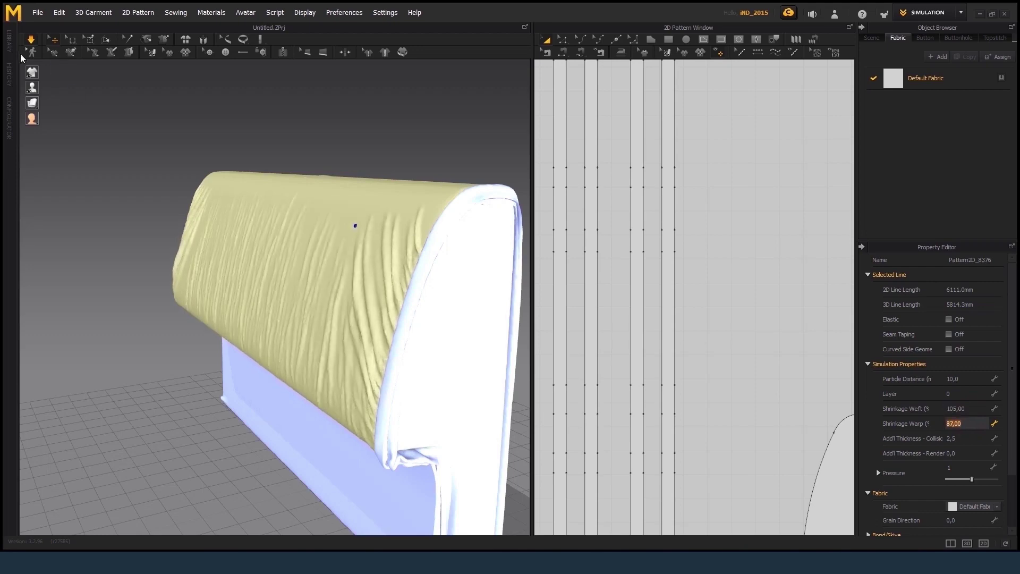
# Step: Set the backrest cover's particle distance to 5 and re-simulate it
pyautogui.click(296, 273)
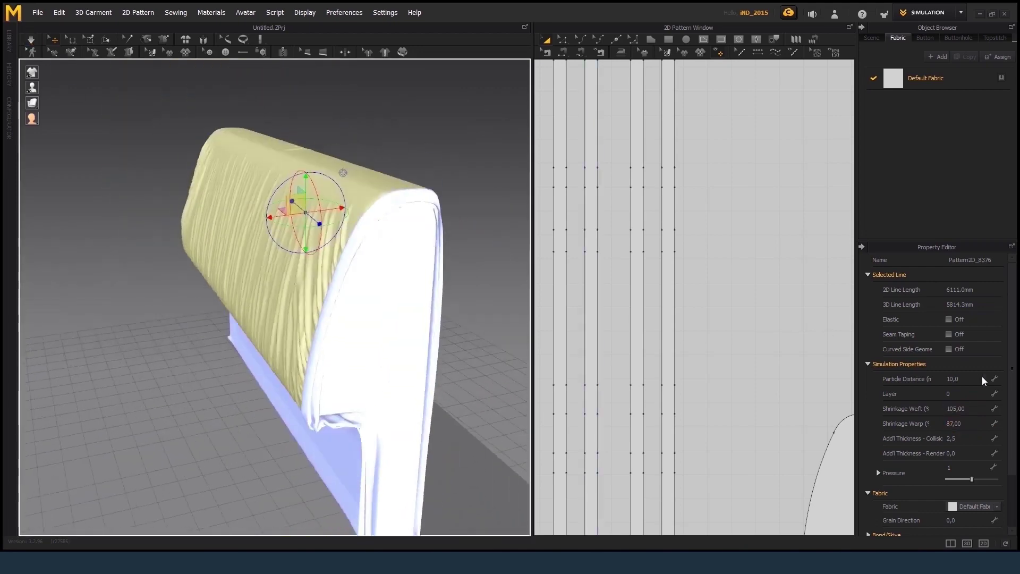
pyautogui.doubleClick(983, 379)
pyautogui.write('5')
pyautogui.press('Return')
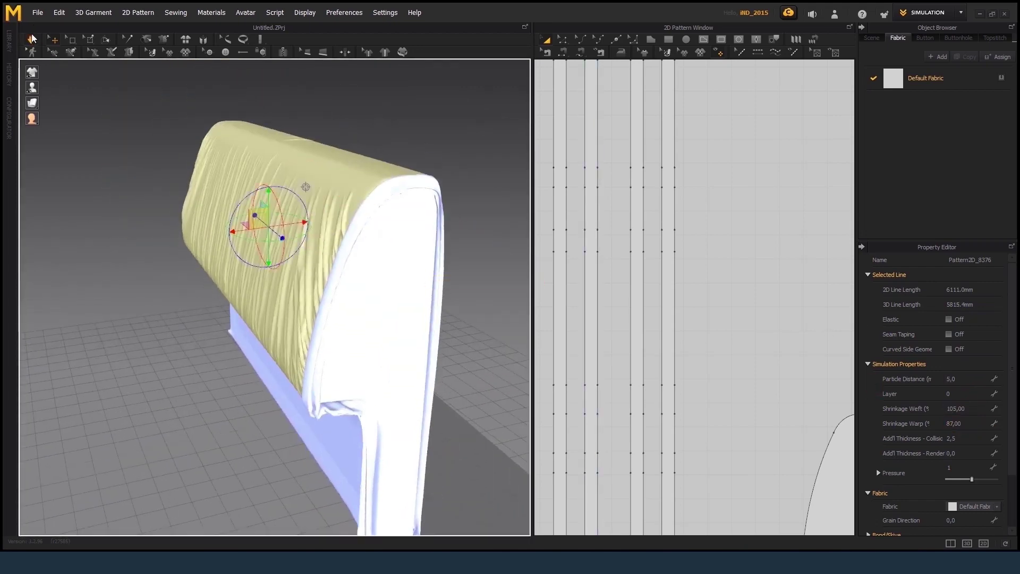
pyautogui.click(32, 38)
pyautogui.click(269, 235)
pyautogui.click(371, 154)
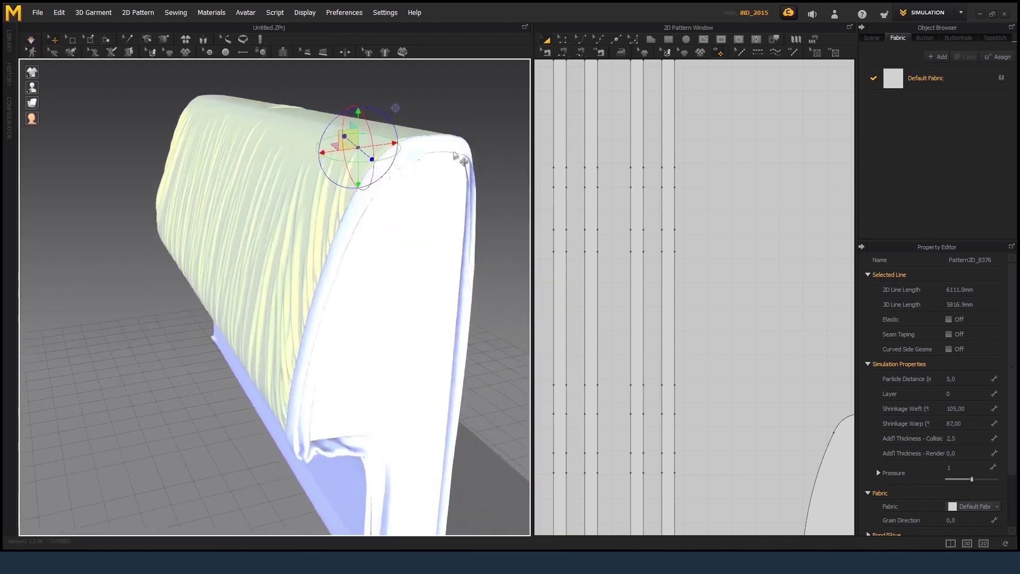
pyautogui.click(406, 126)
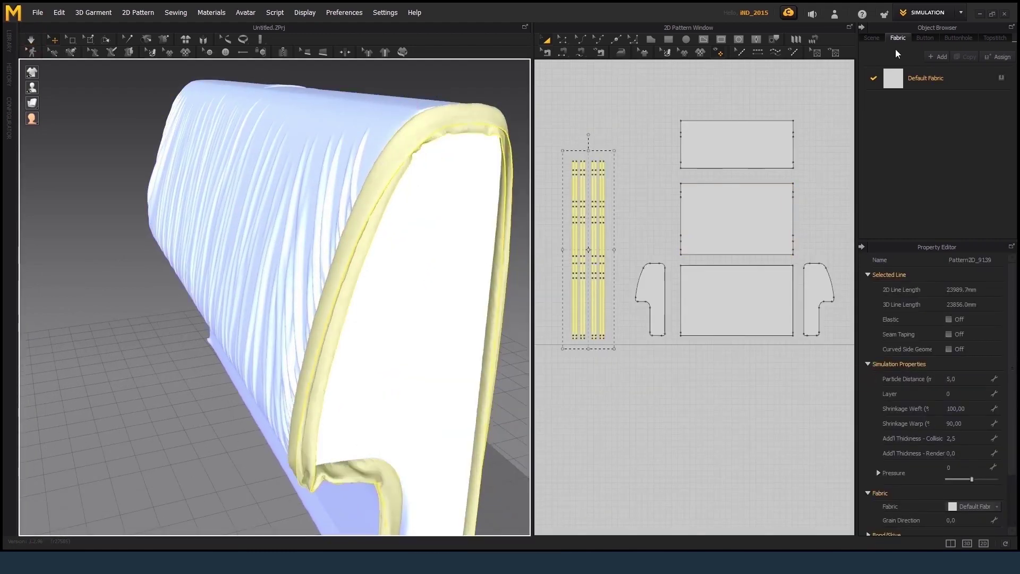
pyautogui.click(420, 215)
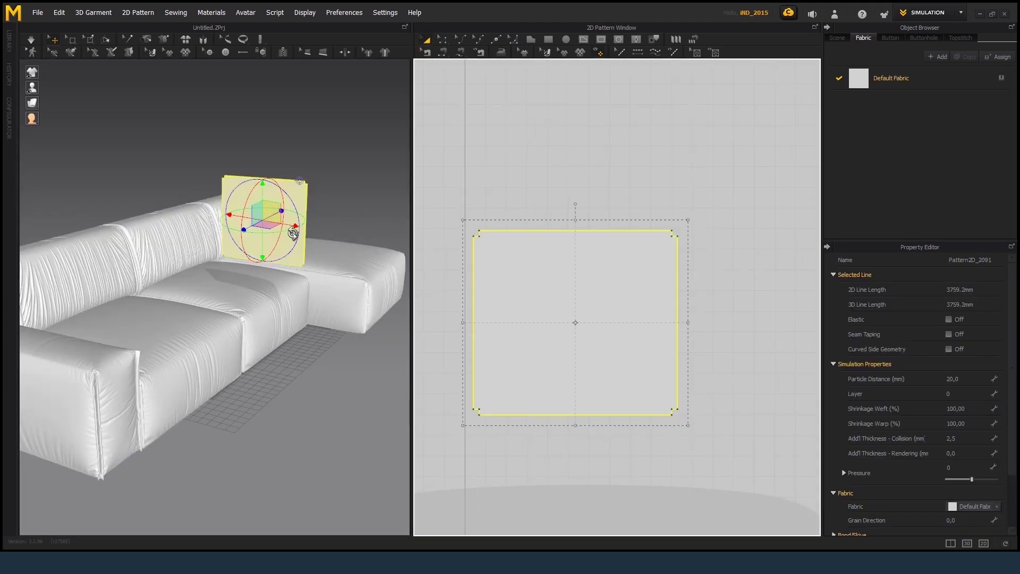
# Step: Add a second square panel above the first and turn it to face the first in 3D
pyautogui.moveTo(293, 233); pyautogui.dragTo(127, 200, button='right')
pyautogui.scroll(3, 127, 200)
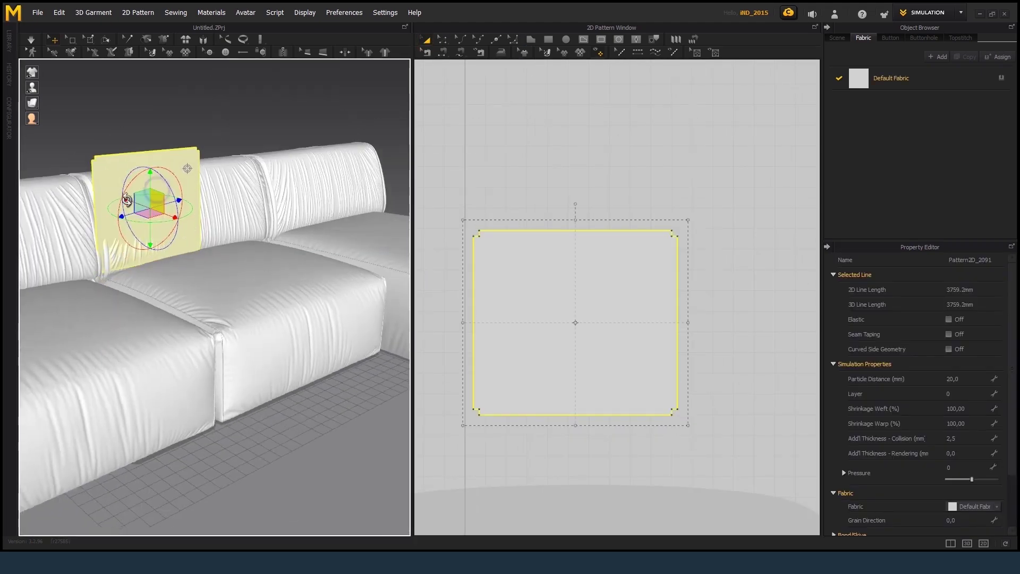
pyautogui.scroll(3, 159, 201)
pyautogui.moveTo(576, 230); pyautogui.dragTo(576, 219)
pyautogui.moveTo(678, 318); pyautogui.dragTo(697, 318)
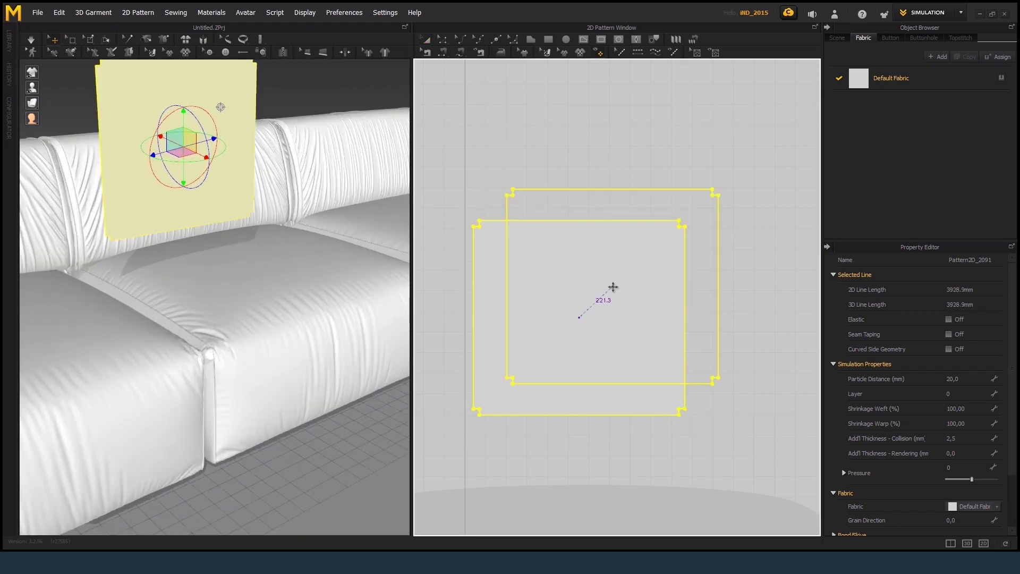
pyautogui.press('h')
pyautogui.click(680, 408)
pyautogui.scroll(-2, 574, 319)
pyautogui.moveTo(574, 297); pyautogui.dragTo(573, 165)
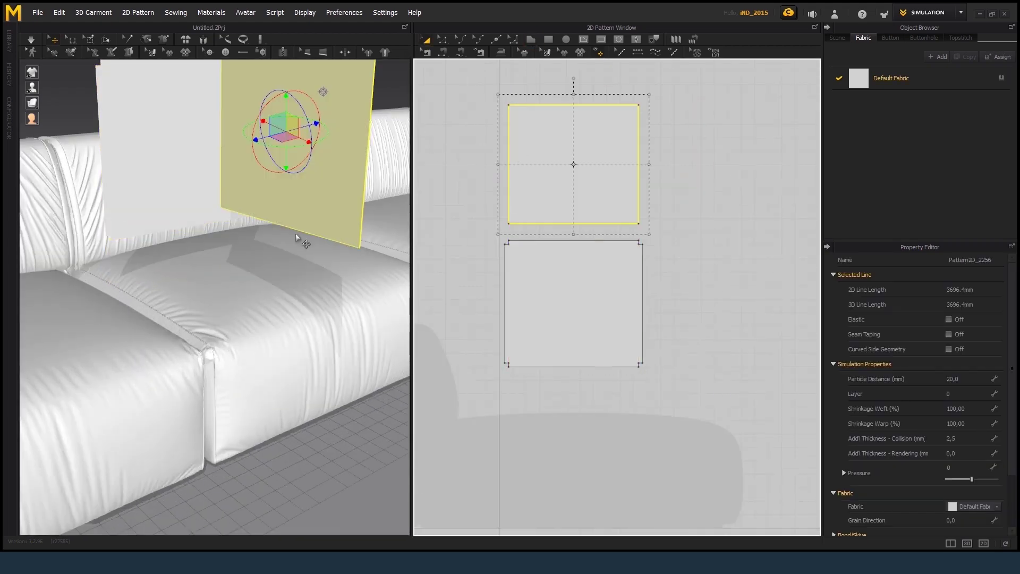
pyautogui.moveTo(213, 266); pyautogui.dragTo(298, 230, button='right')
pyautogui.moveTo(297, 230)
pyautogui.mouseDown()
pyautogui.moveTo(353, 288)
pyautogui.moveTo(297, 250)
pyautogui.mouseUp()
pyautogui.moveTo(265, 319); pyautogui.dragTo(202, 298, button='right')
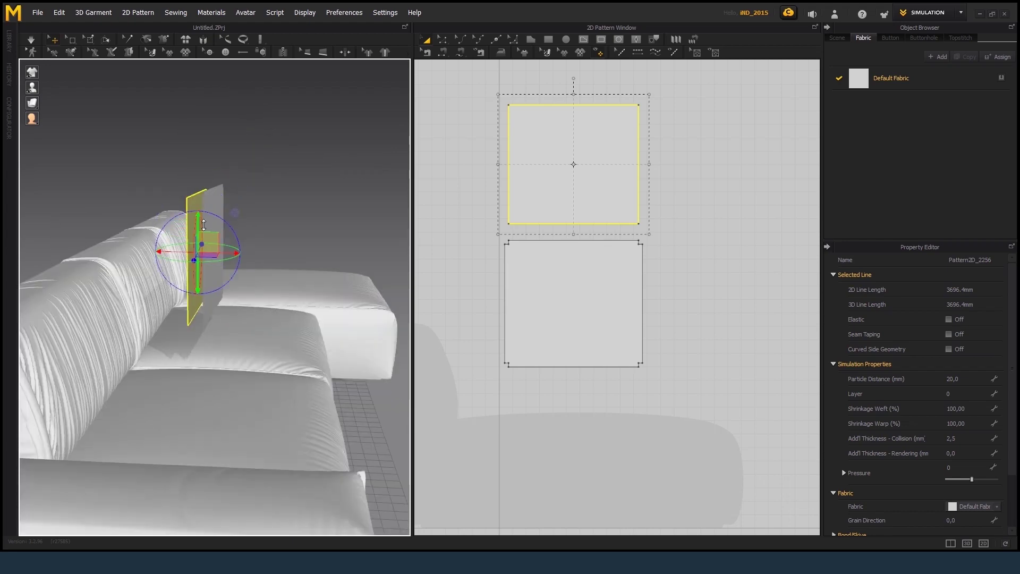
# Step: Sew the matching edges of the two square panels together
pyautogui.press('n')
pyautogui.click(508, 159)
pyautogui.click(641, 340)
pyautogui.click(638, 159)
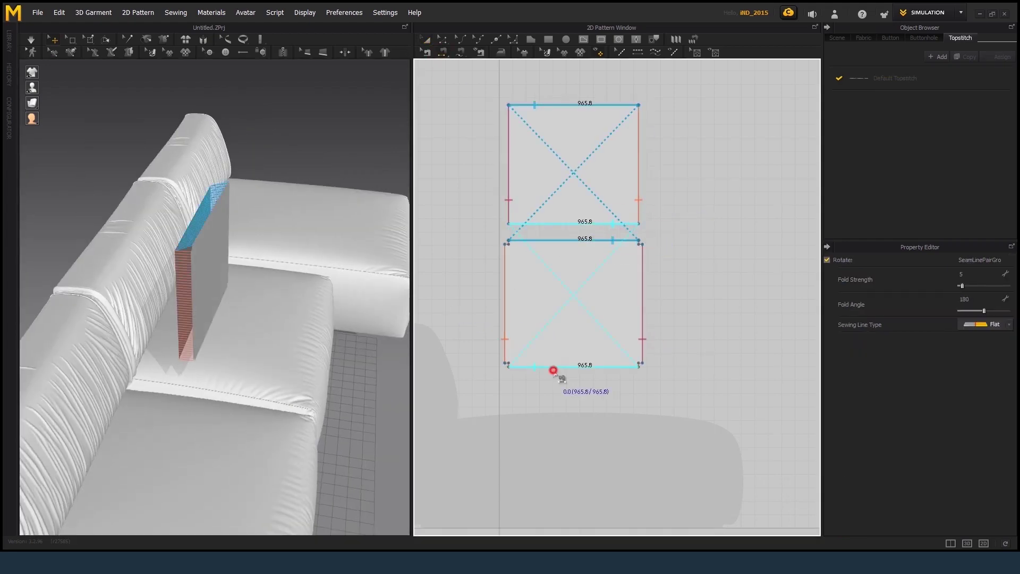
pyautogui.scroll(5, 553, 371)
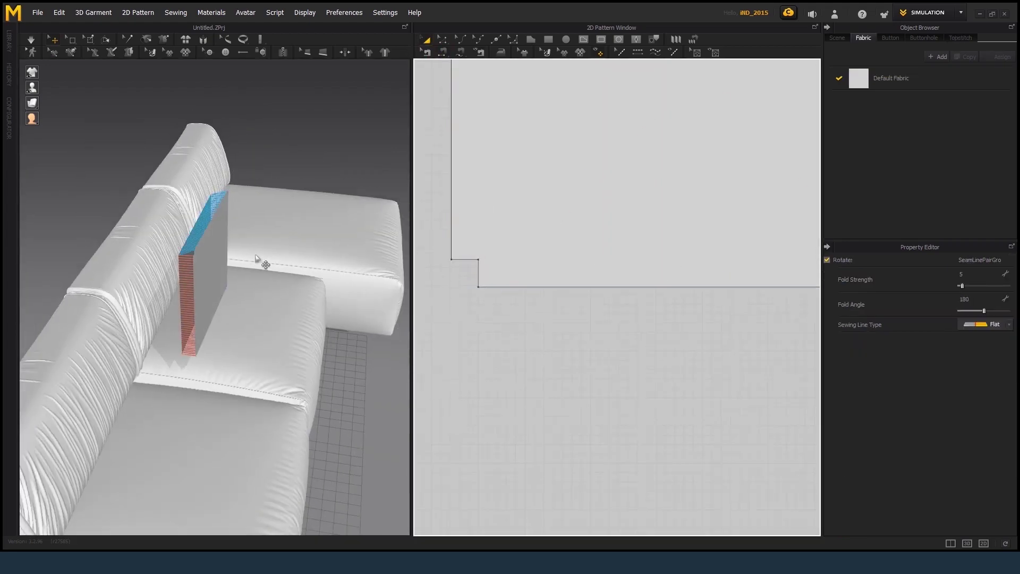
# Step: Give both pillow panels pressure 3 and simulate to inflate the pillow
pyautogui.hotkey('ctrl', 'a')
pyautogui.click(954, 467)
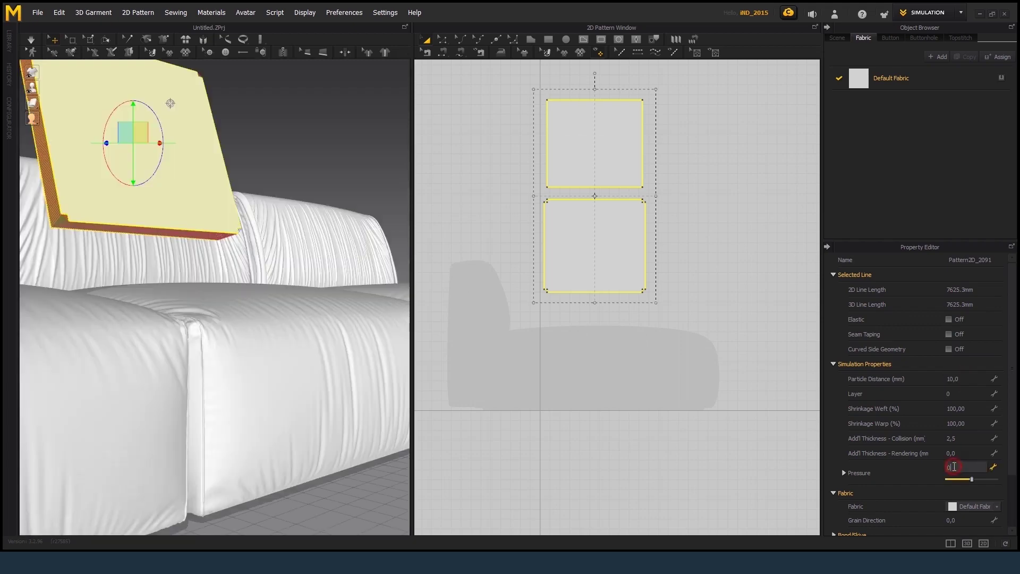
pyautogui.write('3')
pyautogui.press('Return')
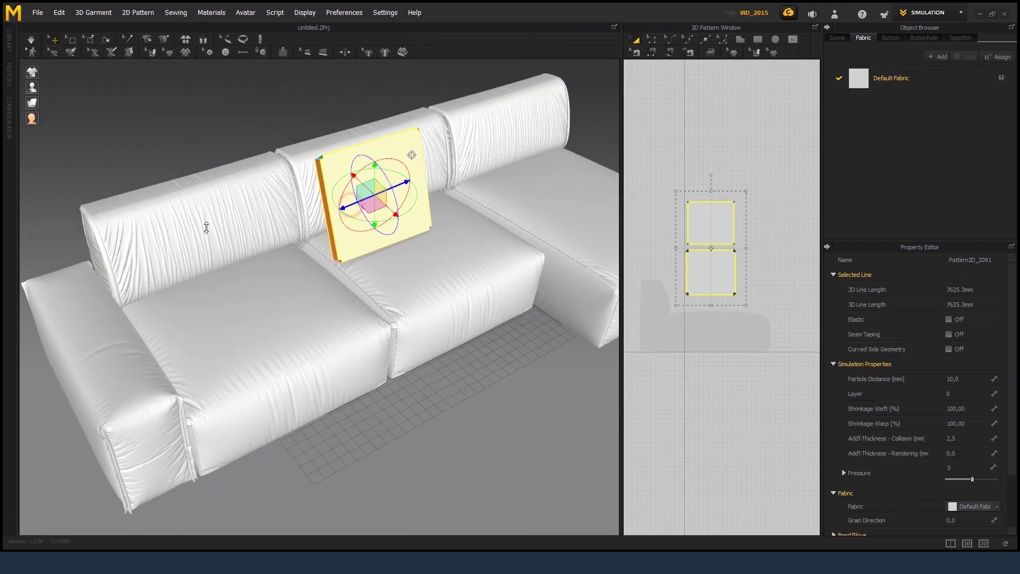
pyautogui.moveTo(207, 227); pyautogui.dragTo(159, 159, button='right')
pyautogui.click(31, 40)
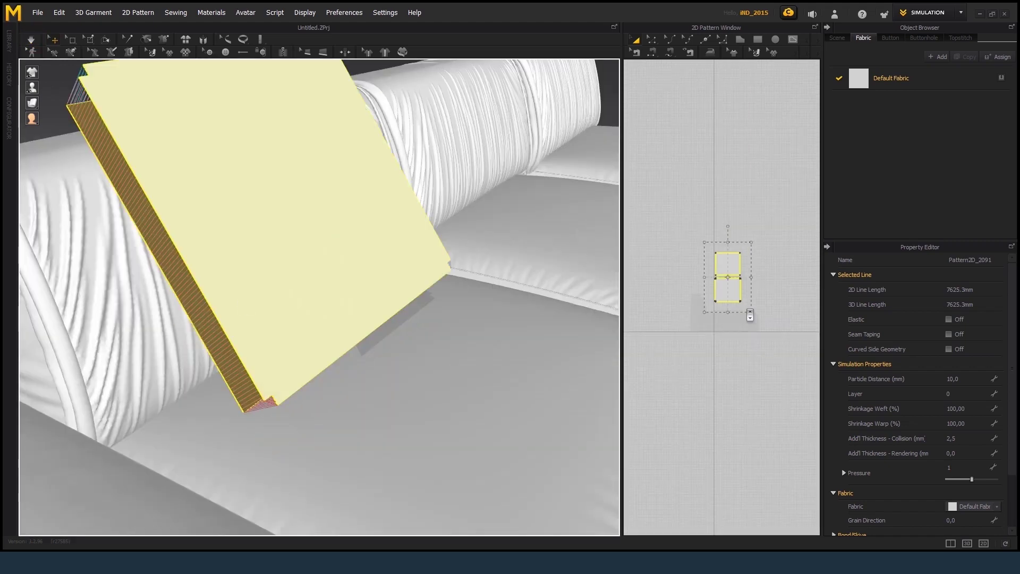
# Step: Paste and place two more copies of the pillow panels by the sofa
pyautogui.hotkey('ctrl', 'v')
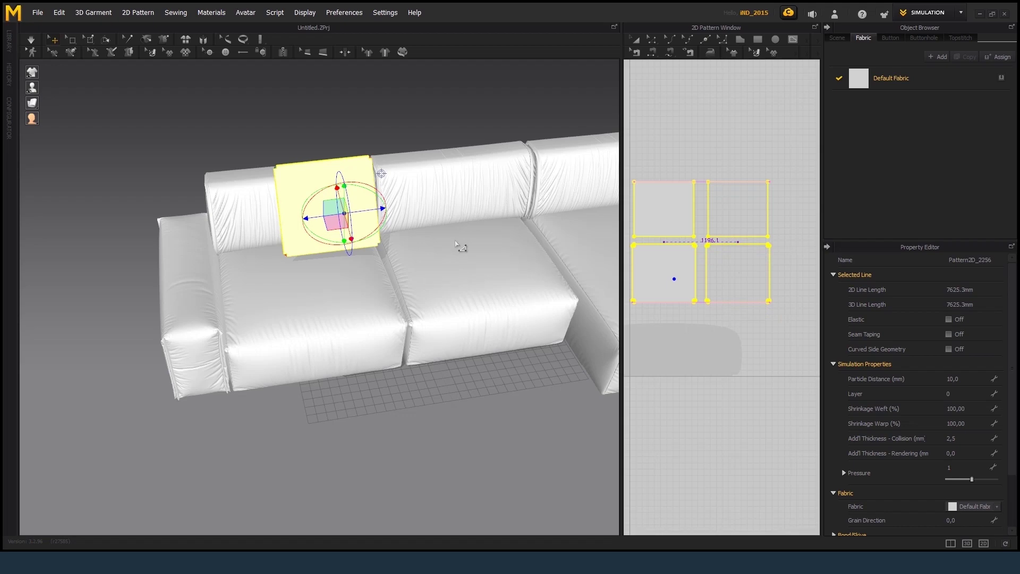
pyautogui.click(461, 247)
pyautogui.moveTo(460, 246); pyautogui.dragTo(352, 211, button='right')
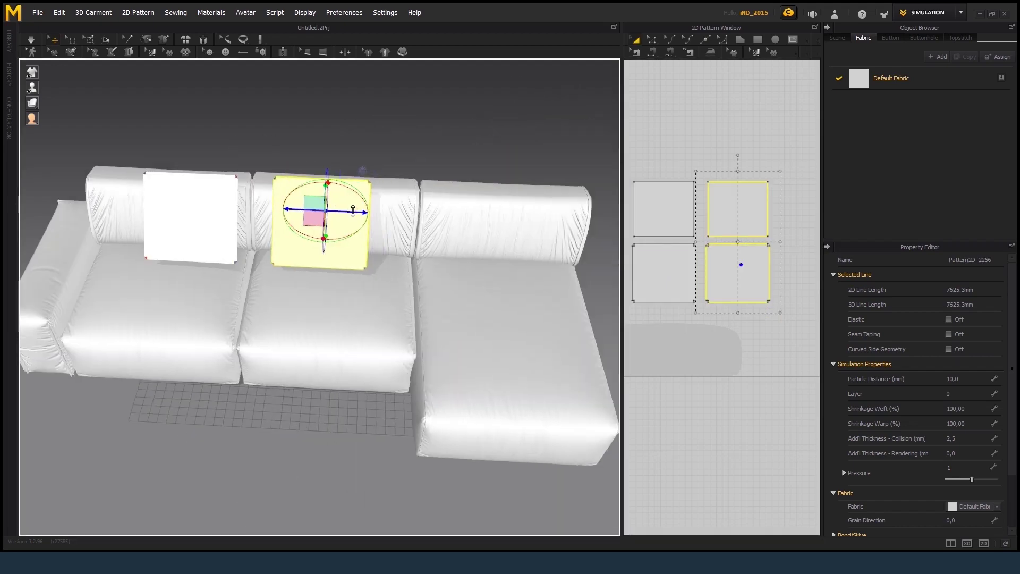
pyautogui.hotkey('ctrl', 'v')
pyautogui.click(455, 332)
pyautogui.moveTo(455, 332)
pyautogui.mouseDown(button='right')
pyautogui.moveTo(303, 215)
pyautogui.moveTo(294, 171)
pyautogui.moveTo(365, 213)
pyautogui.mouseUp(button='right')
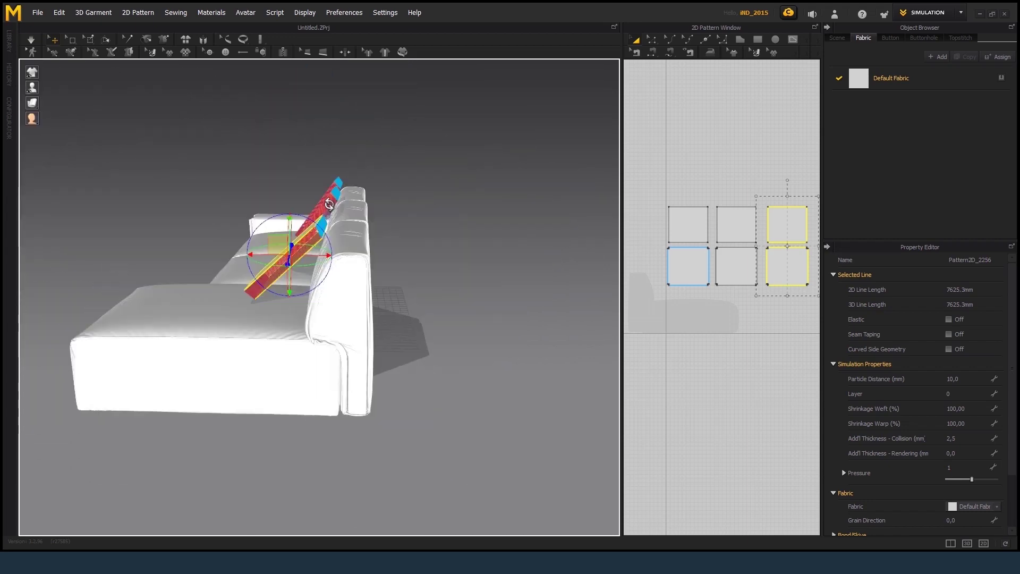
# Step: Simulate the pillows, adjust their pressure, and re-simulate until they settle against the backrest
pyautogui.click(31, 38)
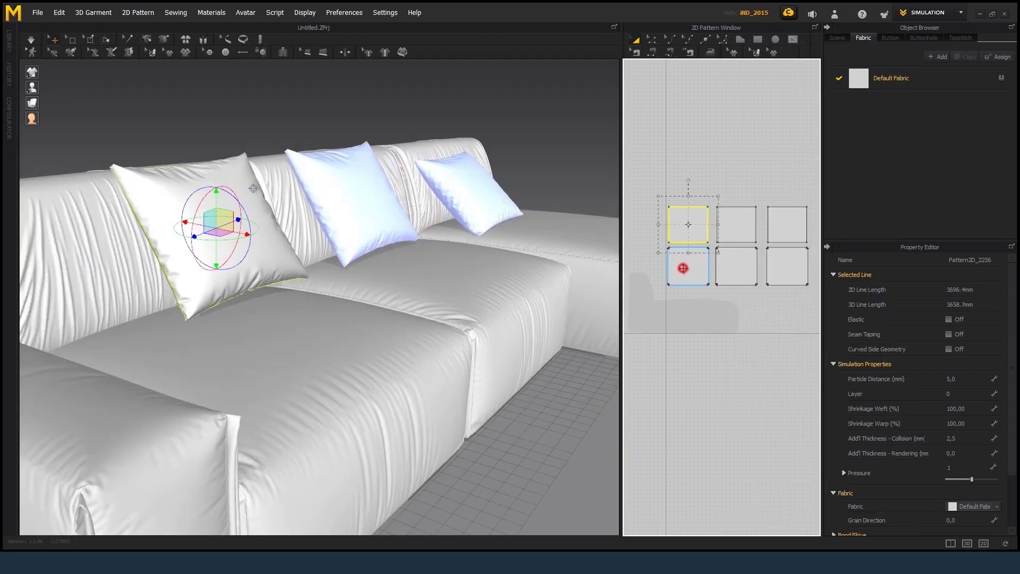
pyautogui.keyDown('shift'); pyautogui.click(682, 268); pyautogui.keyUp('shift')
pyautogui.click(31, 39)
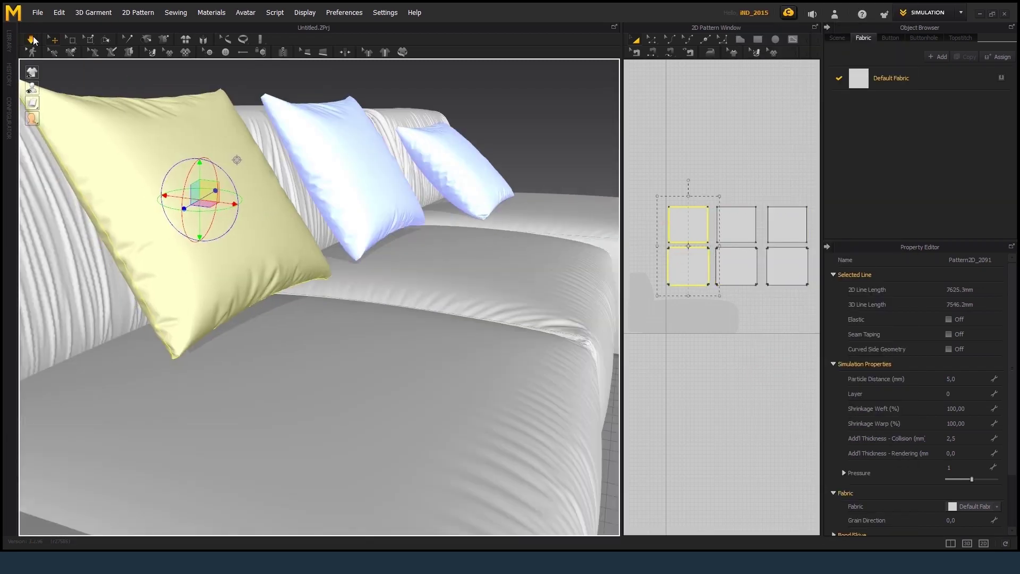
pyautogui.click(42, 52)
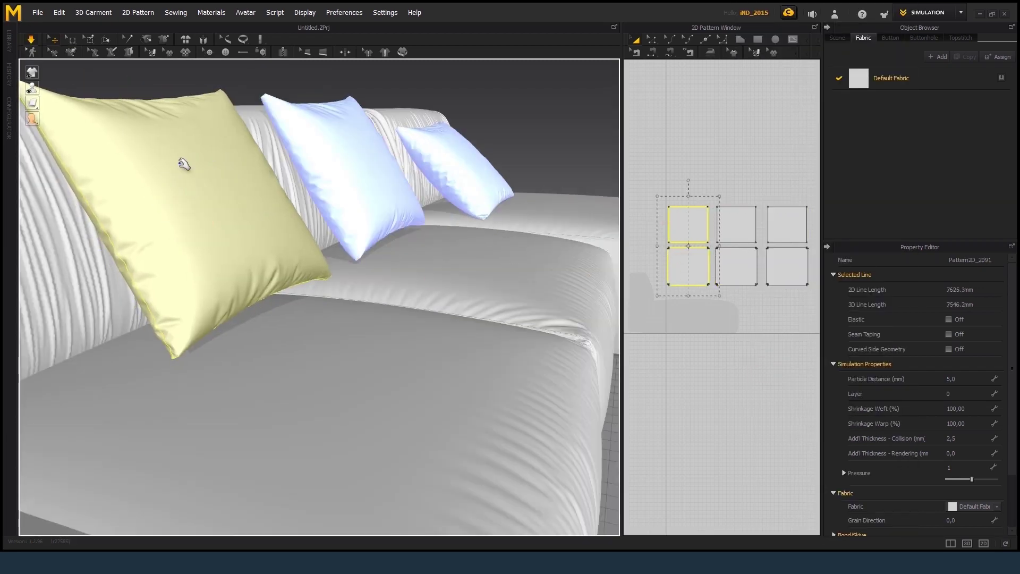
pyautogui.moveTo(184, 166); pyautogui.dragTo(180, 238, button='right')
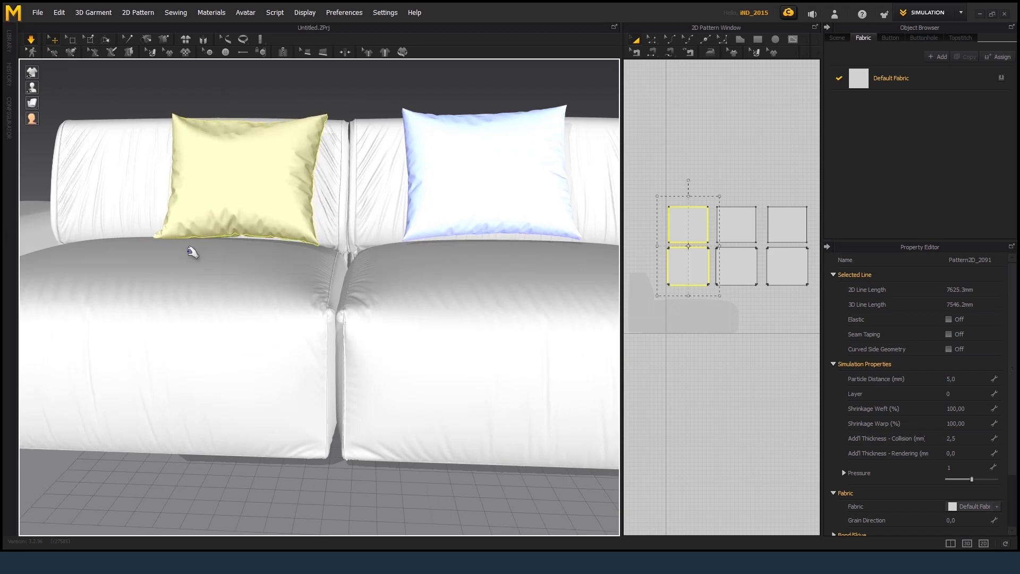
pyautogui.moveTo(237, 319); pyautogui.dragTo(301, 319, button='right')
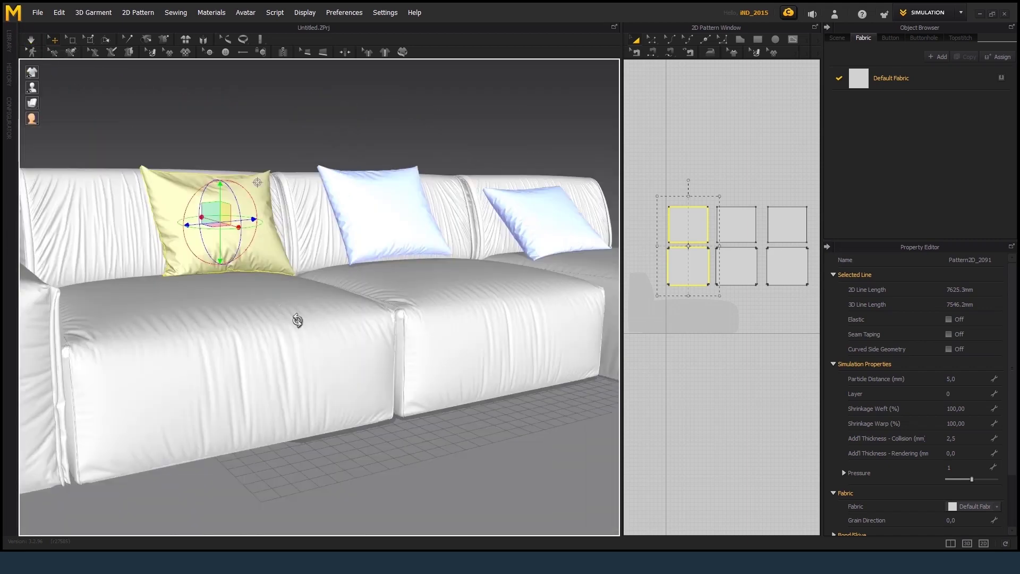
pyautogui.rightClick(685, 266)
pyautogui.click(957, 466)
pyautogui.write('3')
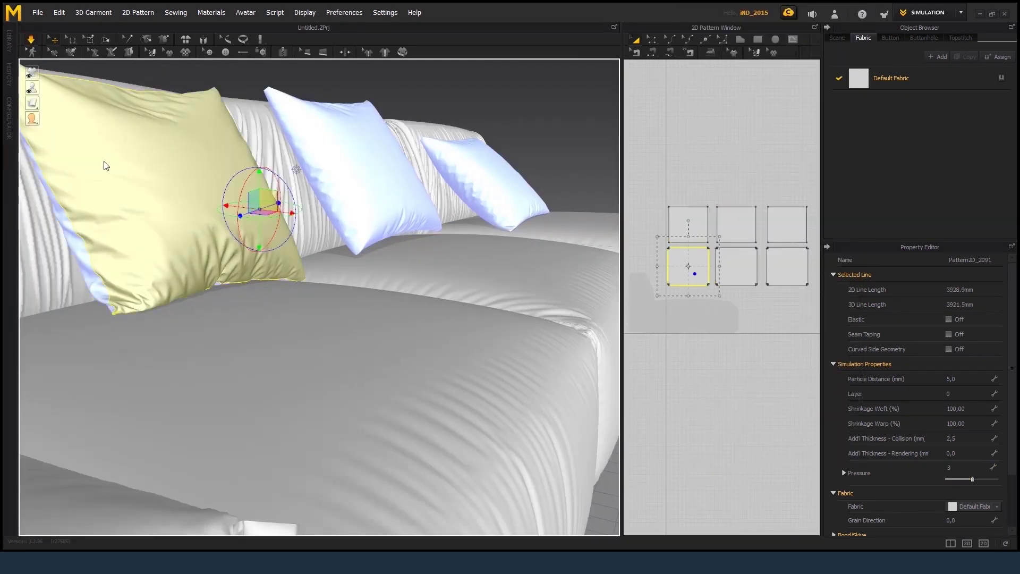
pyautogui.press('Return')
pyautogui.moveTo(268, 360); pyautogui.dragTo(357, 257, button='right')
pyautogui.scroll(5, 223, 232)
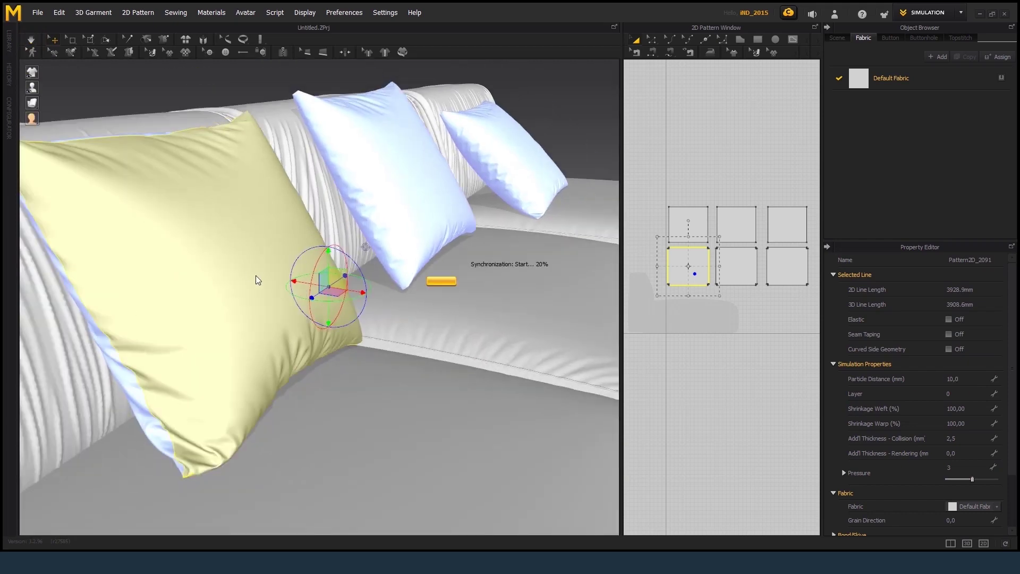
pyautogui.press('space')
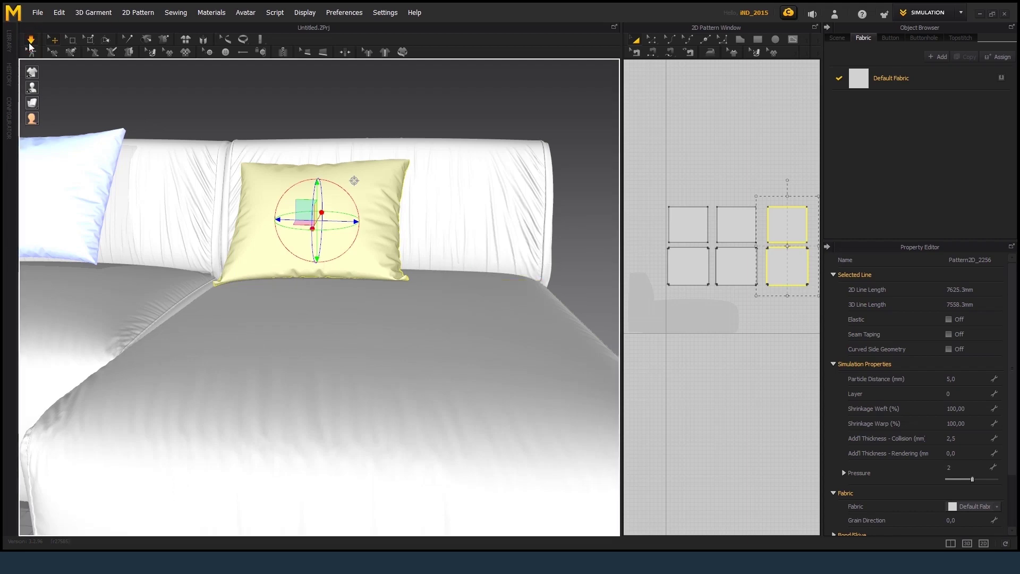
# Step: Select the third and middle pillows and run the cloth simulation
pyautogui.press('space')
pyautogui.click(785, 278)
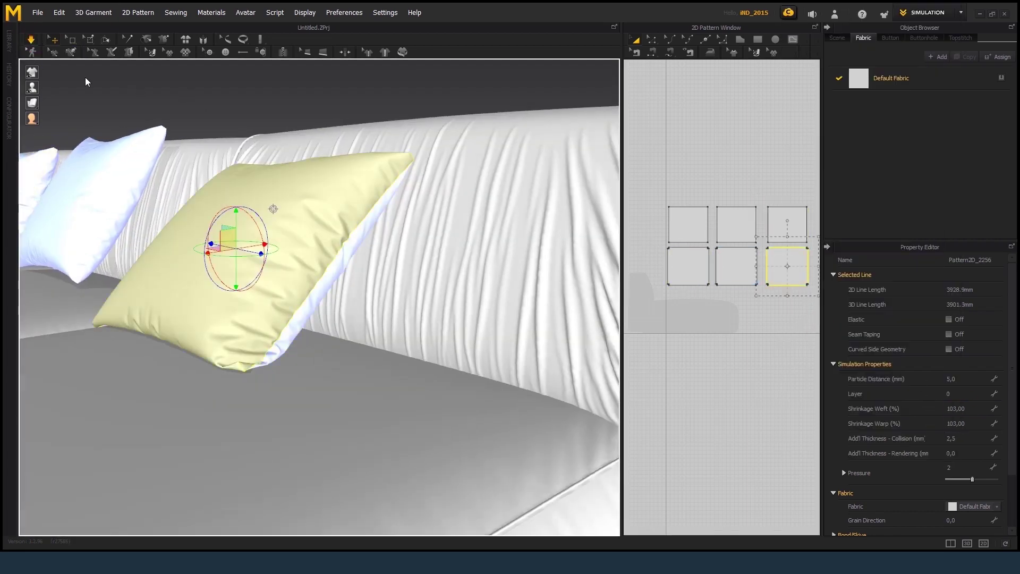
pyautogui.moveTo(87, 81); pyautogui.dragTo(257, 190, button='right')
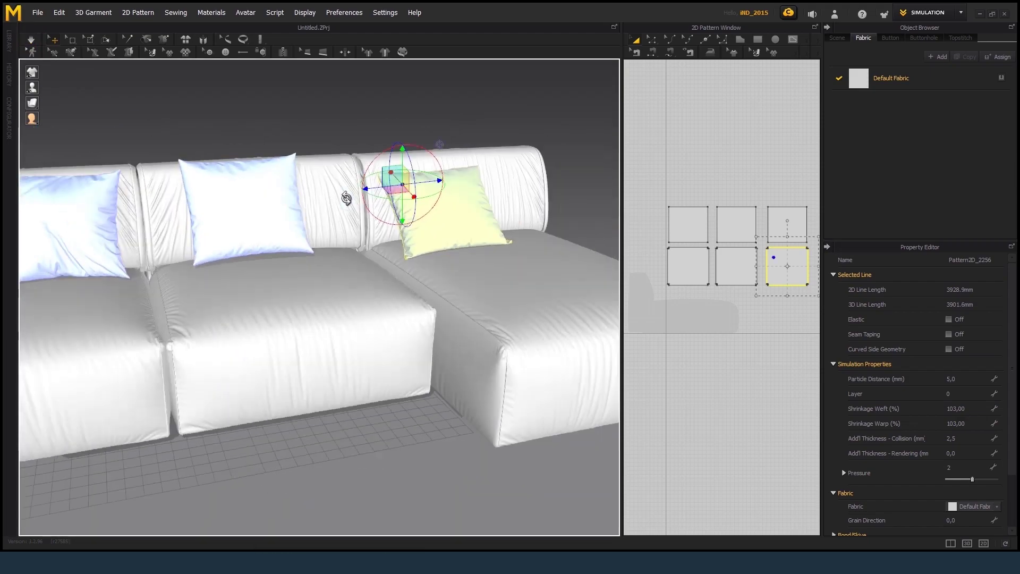
pyautogui.click(257, 190)
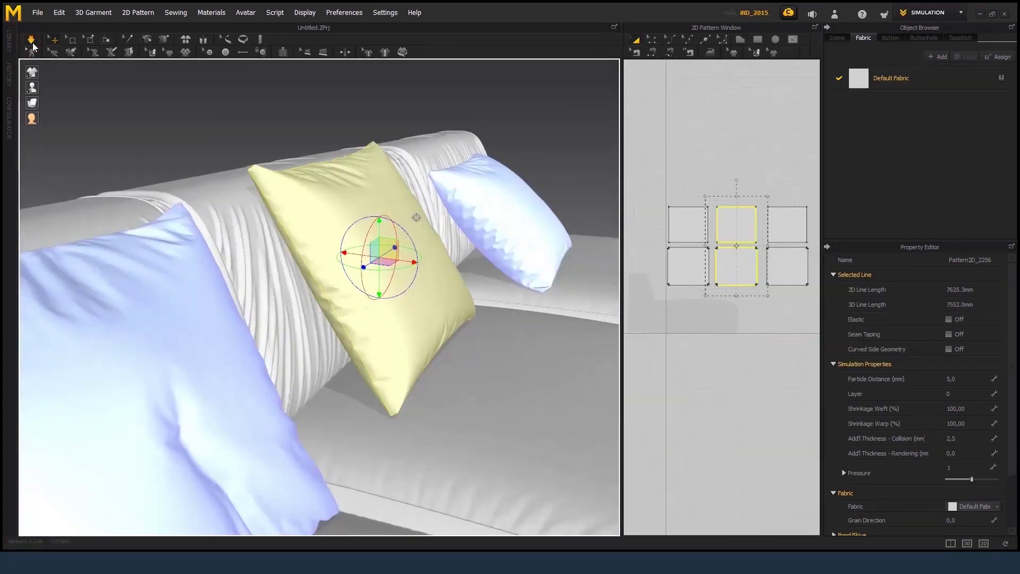
pyautogui.click(32, 42)
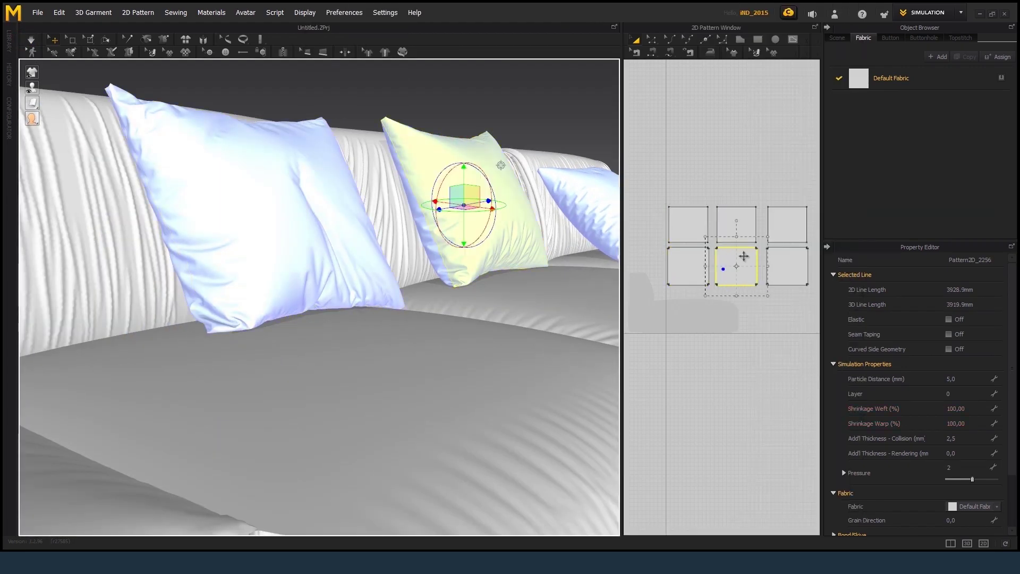
# Step: Set the pillow's Shrinkage Weft to 103 and Pressure to 2
pyautogui.click(975, 410)
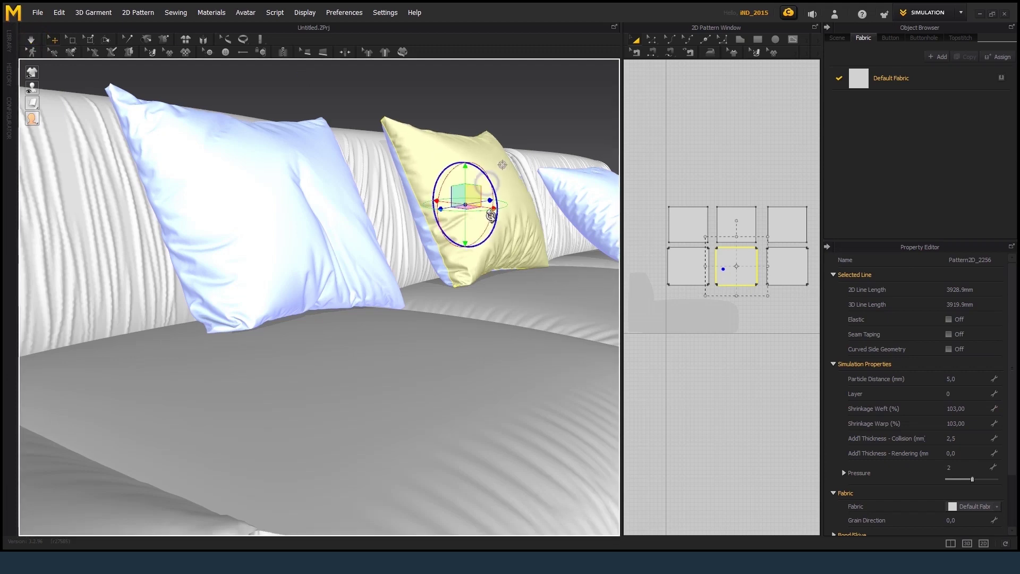
pyautogui.moveTo(468, 183); pyautogui.dragTo(450, 180, button='right')
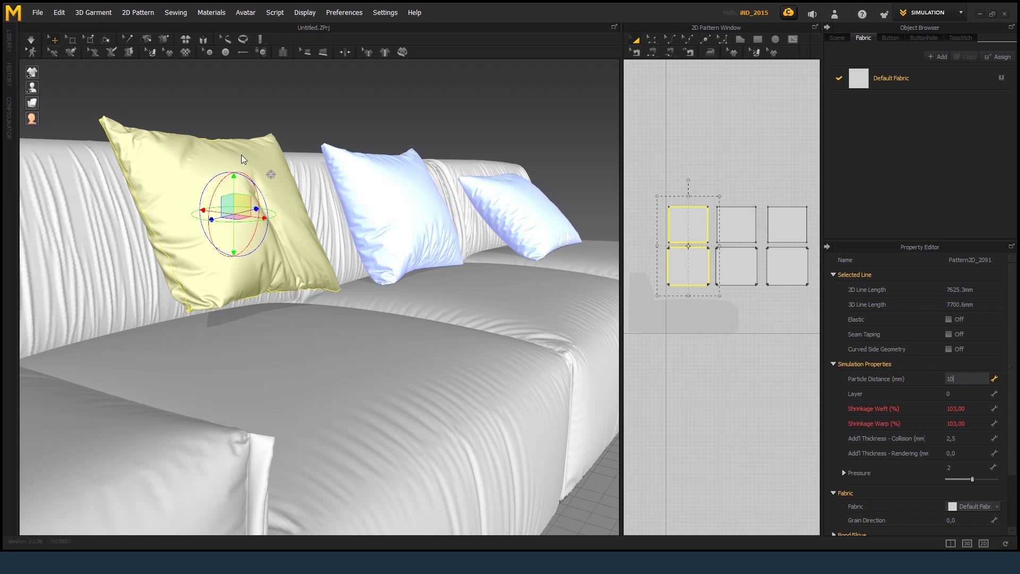
pyautogui.moveTo(216, 167)
pyautogui.mouseDown(button='right')
pyautogui.moveTo(277, 178)
pyautogui.moveTo(9, 49)
pyautogui.mouseUp(button='right')
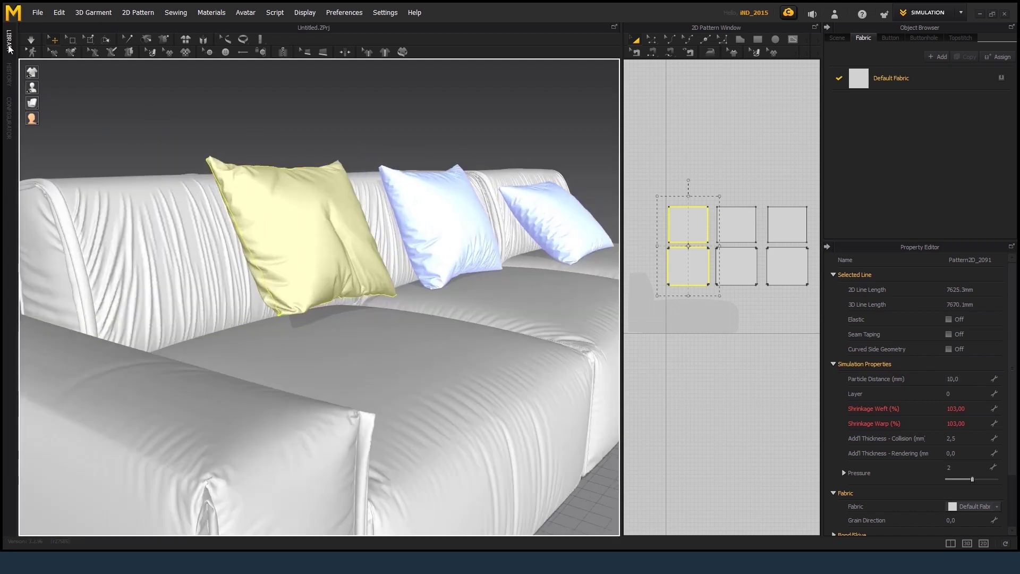
pyautogui.click(30, 40)
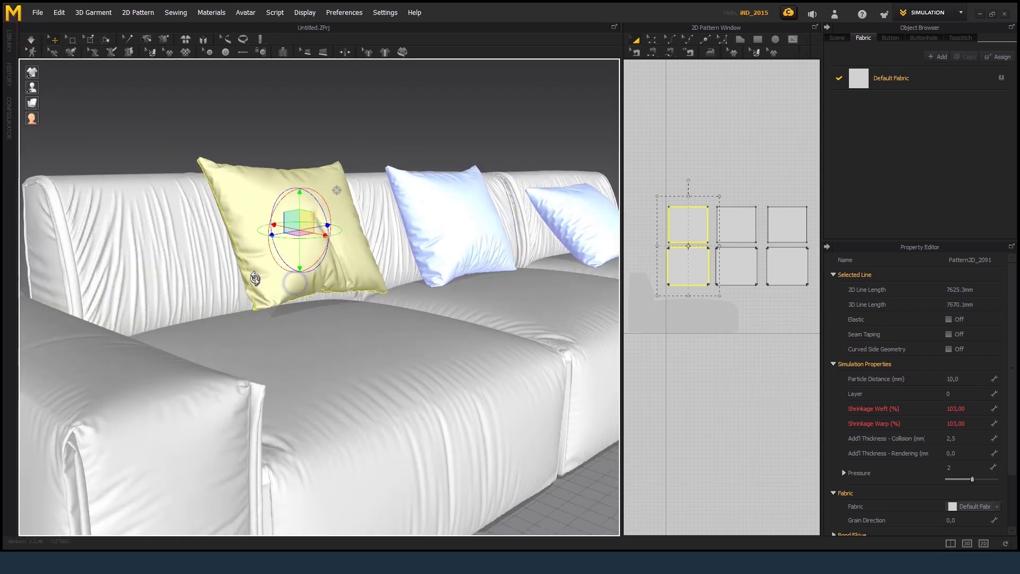
pyautogui.moveTo(319, 175); pyautogui.dragTo(394, 148, button='right')
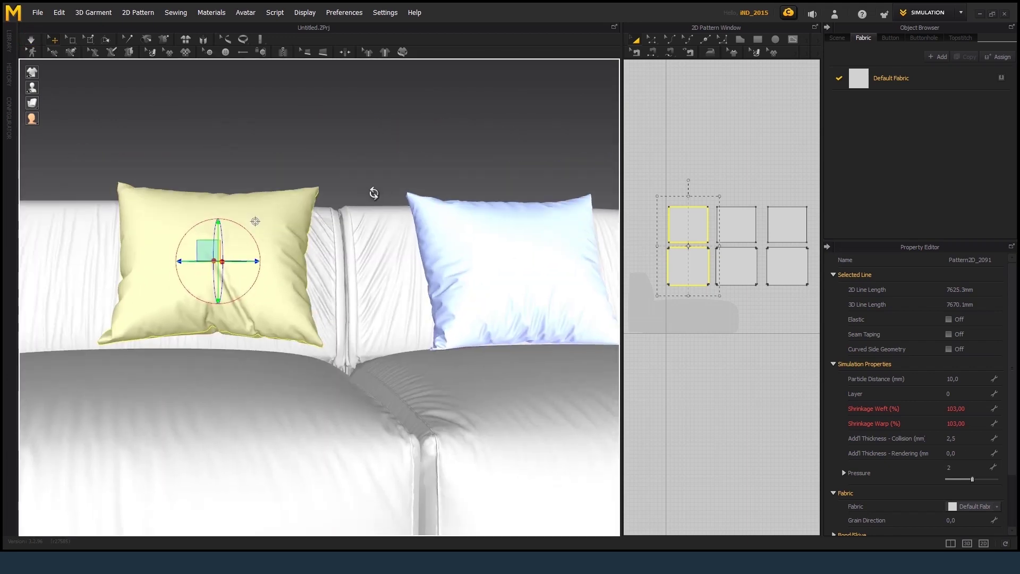
pyautogui.click(957, 467)
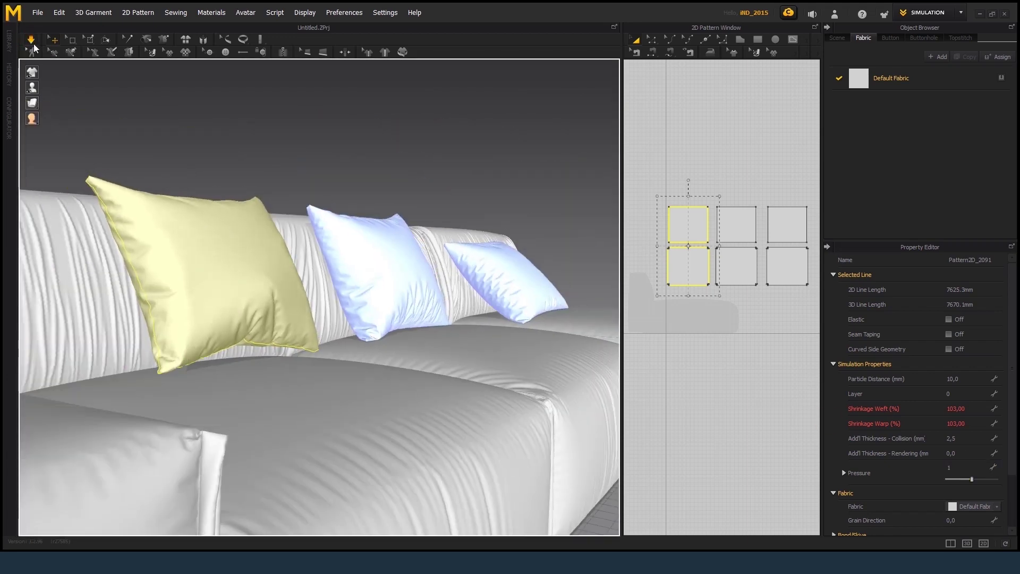
pyautogui.write('2')
pyautogui.press('Return')
# Step: Unfreeze the selected pillow patterns and rerun then stop the simulation
pyautogui.moveTo(254, 271)
pyautogui.mouseDown(button='right')
pyautogui.moveTo(262, 280)
pyautogui.moveTo(221, 280)
pyautogui.moveTo(247, 315)
pyautogui.mouseUp(button='right')
pyautogui.rightClick(706, 228)
pyautogui.click(30, 40)
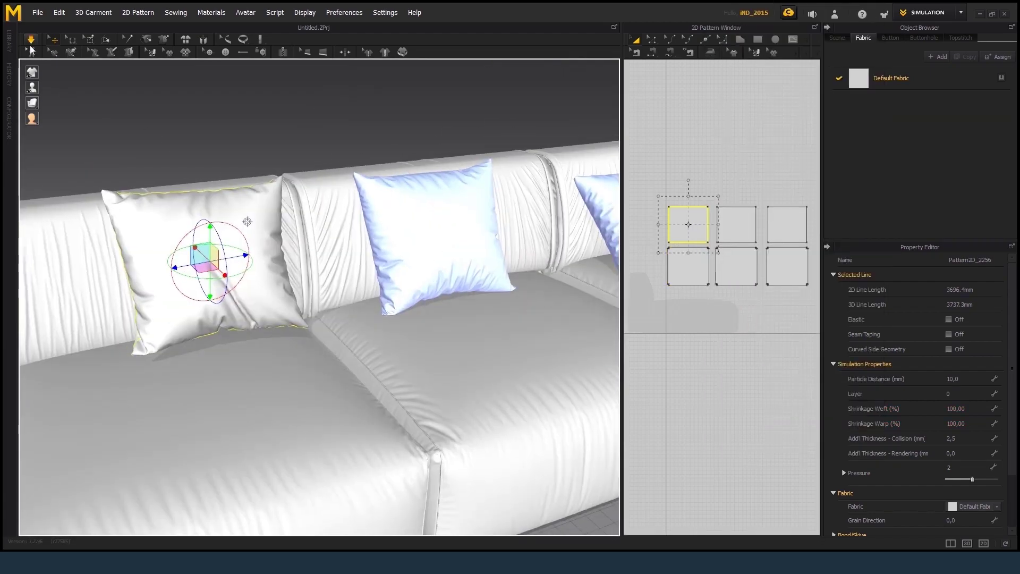
pyautogui.moveTo(330, 322)
pyautogui.mouseDown(button='right')
pyautogui.moveTo(319, 292)
pyautogui.moveTo(274, 372)
pyautogui.moveTo(298, 298)
pyautogui.mouseUp(button='right')
pyautogui.click(372, 218)
pyautogui.rightClick(716, 358)
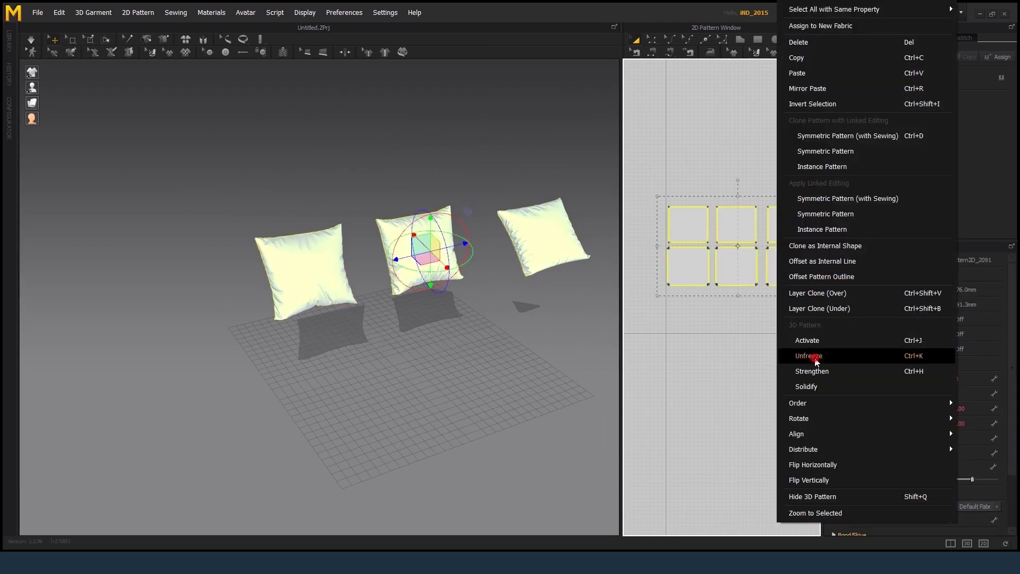
pyautogui.click(949, 399)
pyautogui.scroll(5, 387, 277)
pyautogui.click(31, 39)
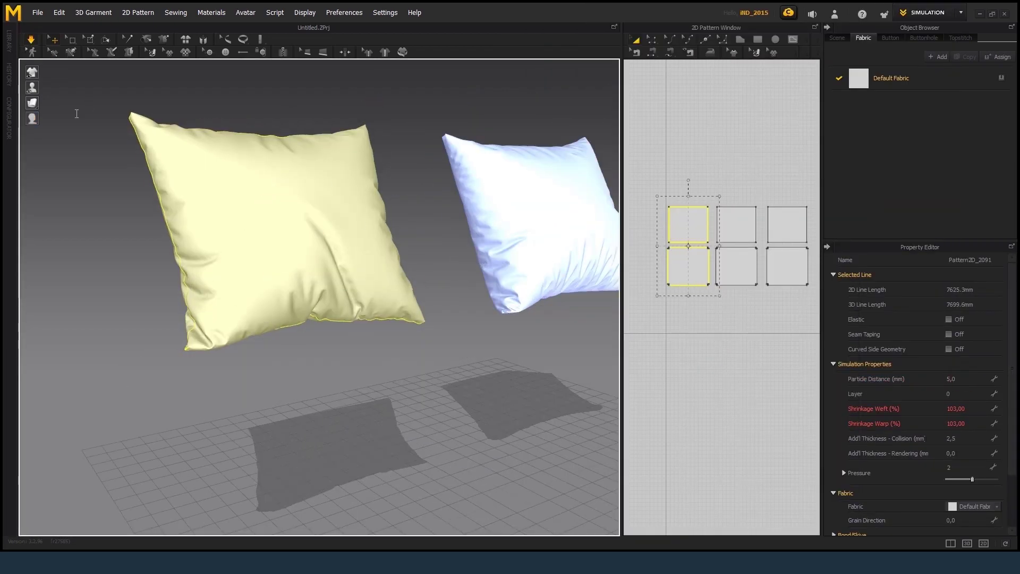
pyautogui.click(296, 250)
pyautogui.rightClick(749, 212)
pyautogui.moveTo(749, 212); pyautogui.dragTo(307, 304, button='right')
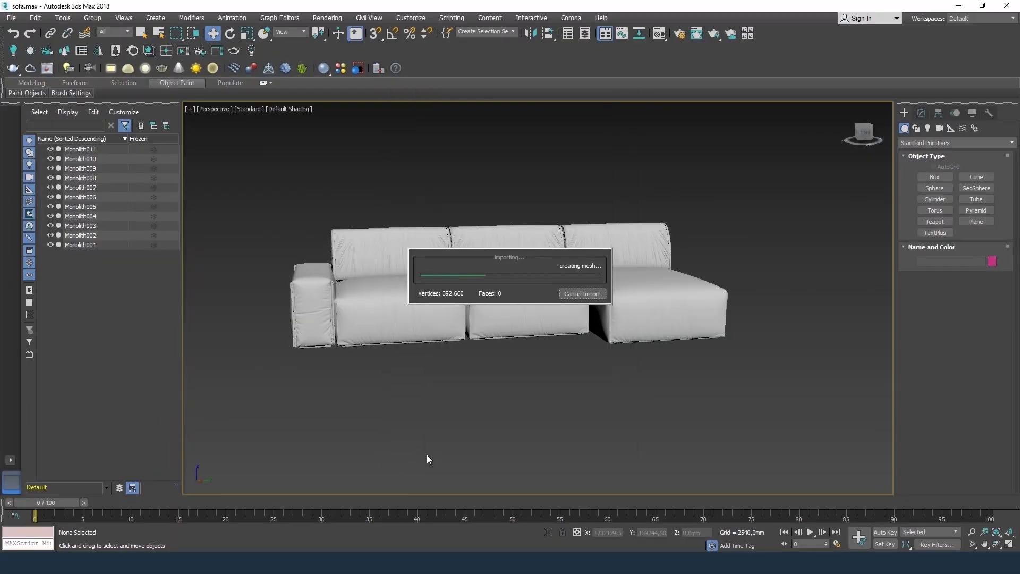
# Step: Import the exported pillow meshes and draw a large, finely segmented plane in the Front view
pyautogui.click(10, 17)
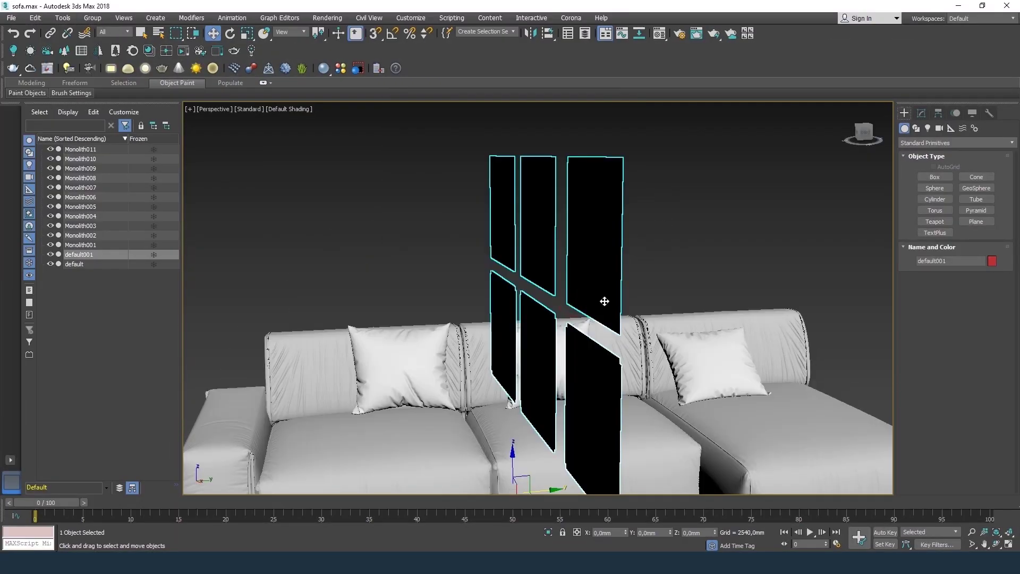
pyautogui.click(977, 221)
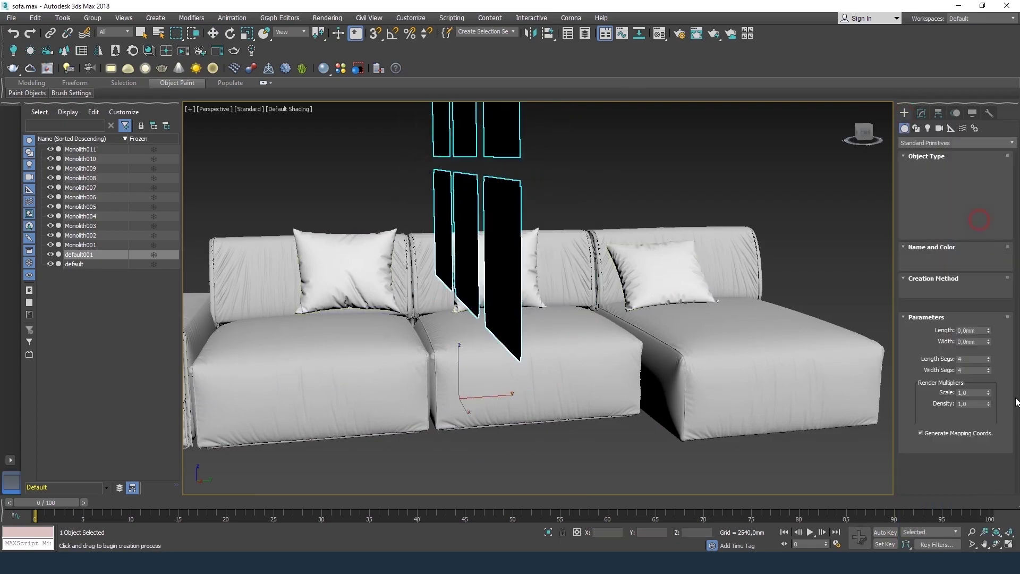
pyautogui.hotkey('alt', 'w')
pyautogui.moveTo(435, 467); pyautogui.dragTo(775, 152)
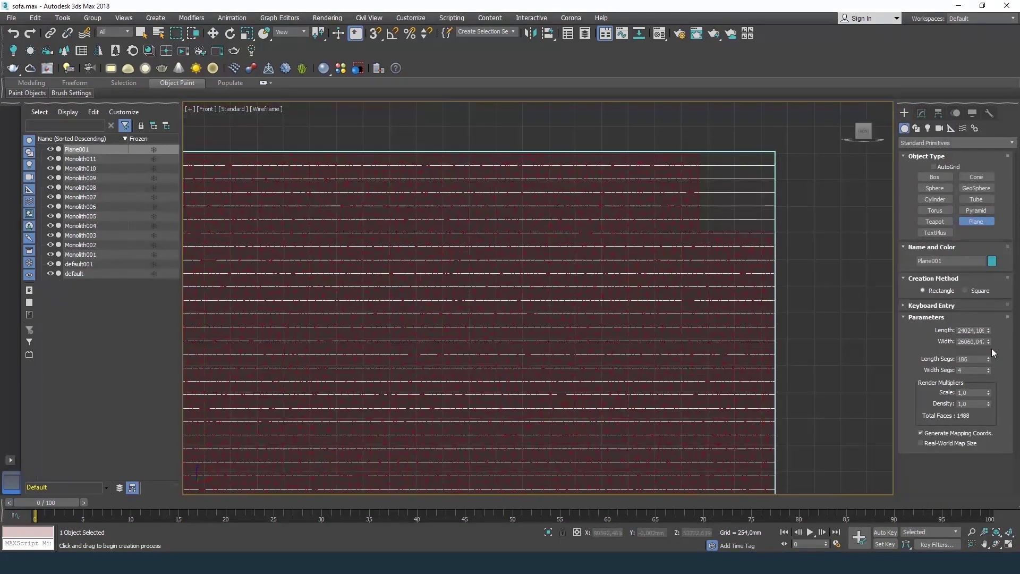
pyautogui.moveTo(988, 359)
pyautogui.mouseDown()
pyautogui.moveTo(988, 372)
pyautogui.moveTo(988, 309)
pyautogui.mouseUp()
pyautogui.scroll(3, 393, 204)
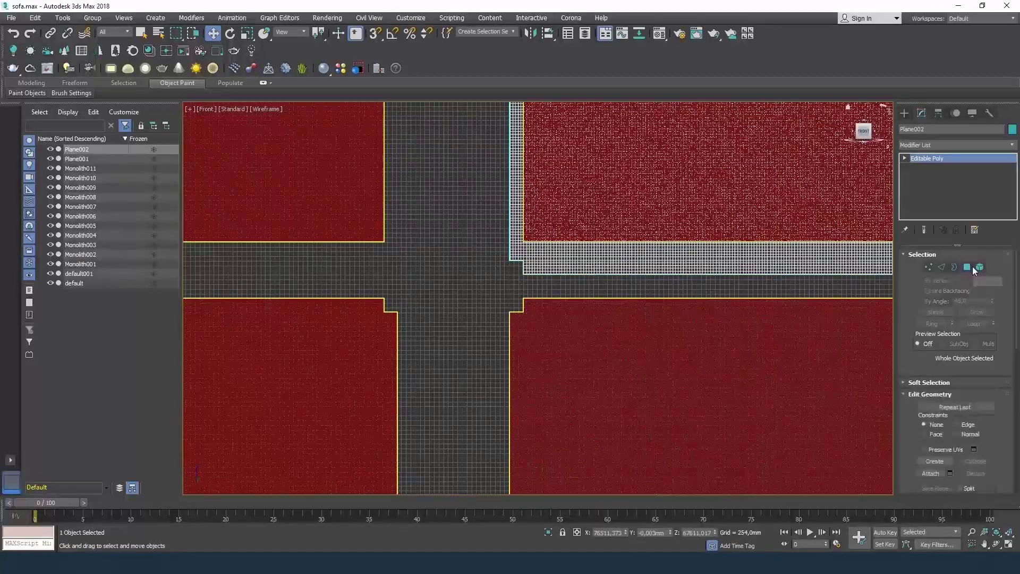
# Step: Attach the blue pillow to the other pillow and select loops of its polygons
pyautogui.click(979, 267)
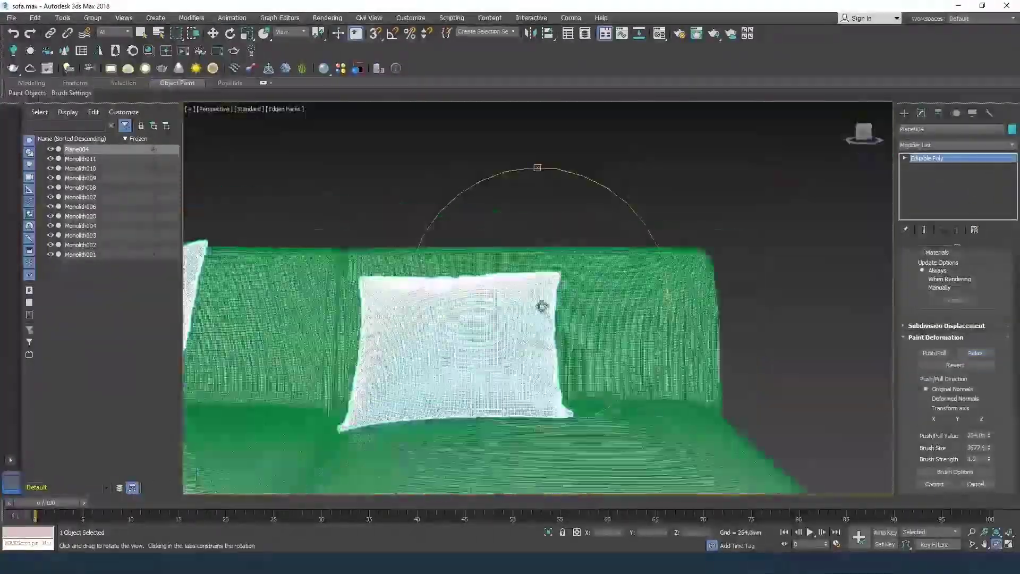
pyautogui.moveTo(542, 303); pyautogui.dragTo(479, 259)
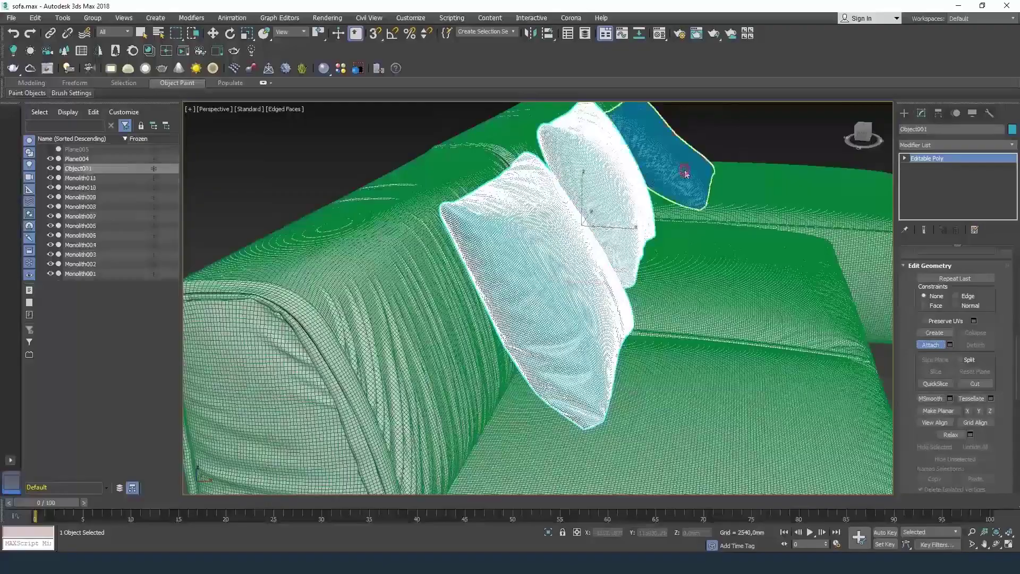
pyautogui.click(686, 174)
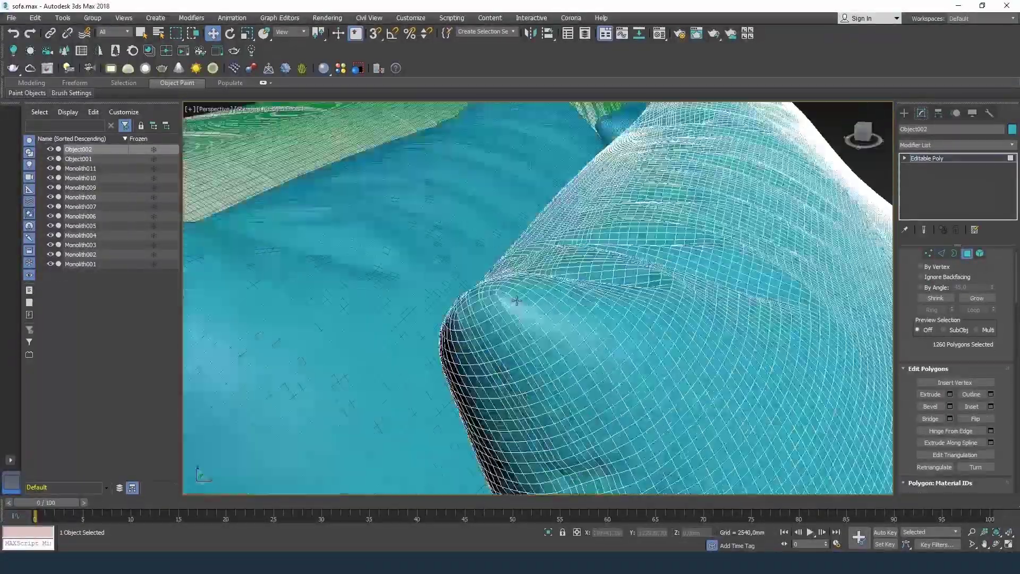
pyautogui.keyDown('alt'); pyautogui.moveTo(462, 269); pyautogui.dragTo(692, 169, button='middle'); pyautogui.keyUp('alt')
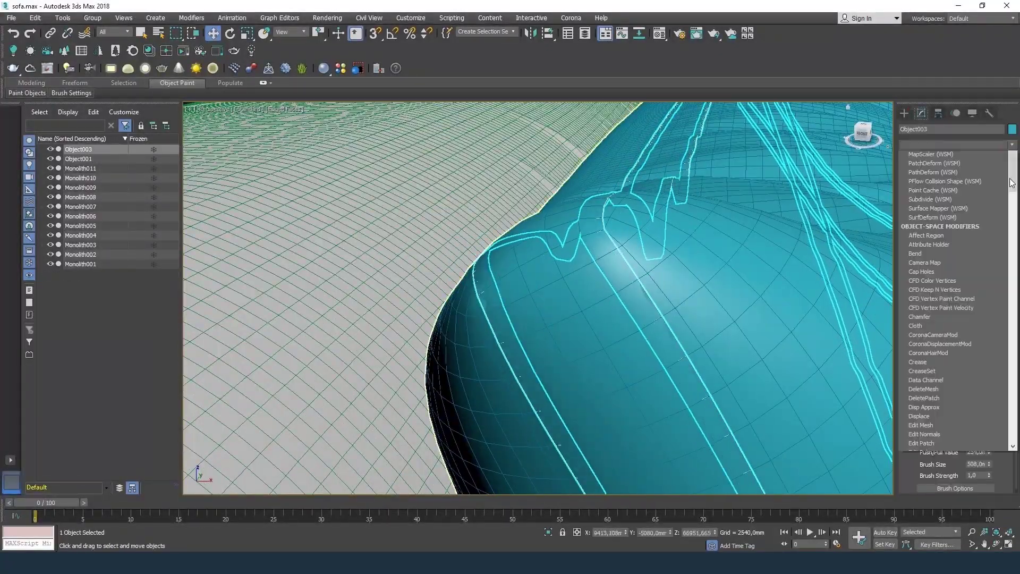
# Step: Give the mesh shell thickness and chamfer the selected tube edges
pyautogui.moveTo(1011, 183); pyautogui.dragTo(1012, 270)
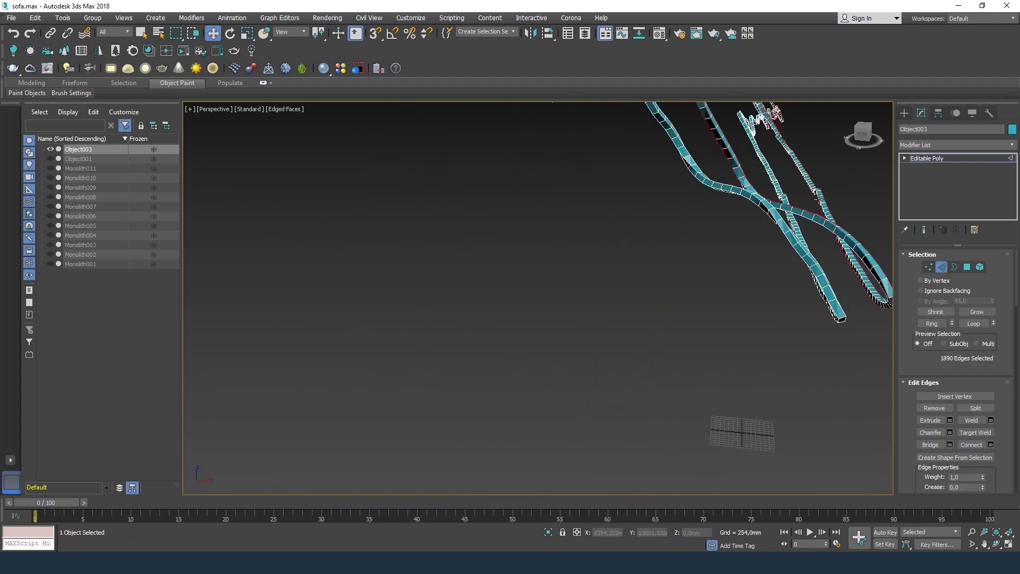
pyautogui.moveTo(657, 241); pyautogui.dragTo(863, 284, button='middle')
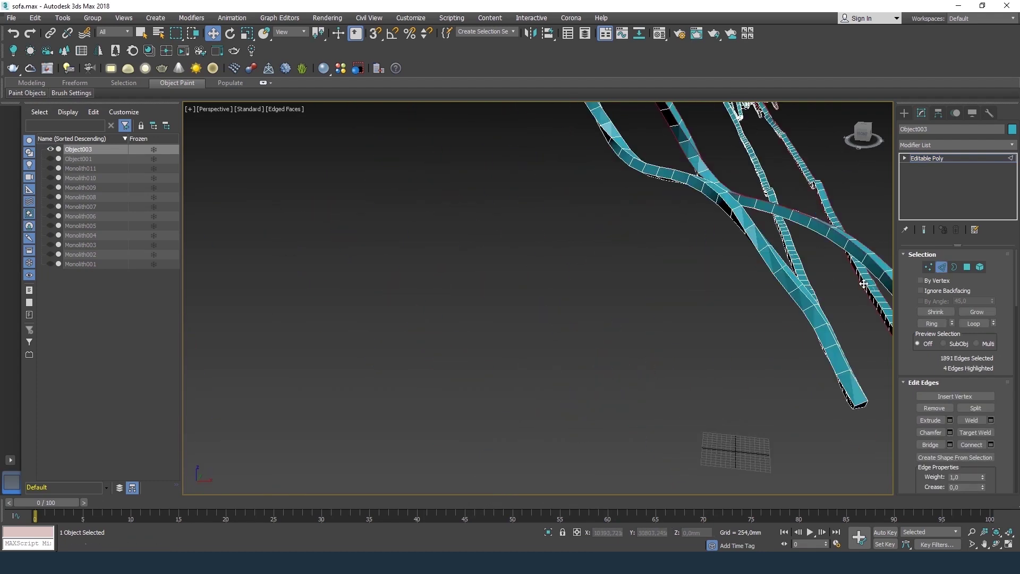
pyautogui.click(950, 432)
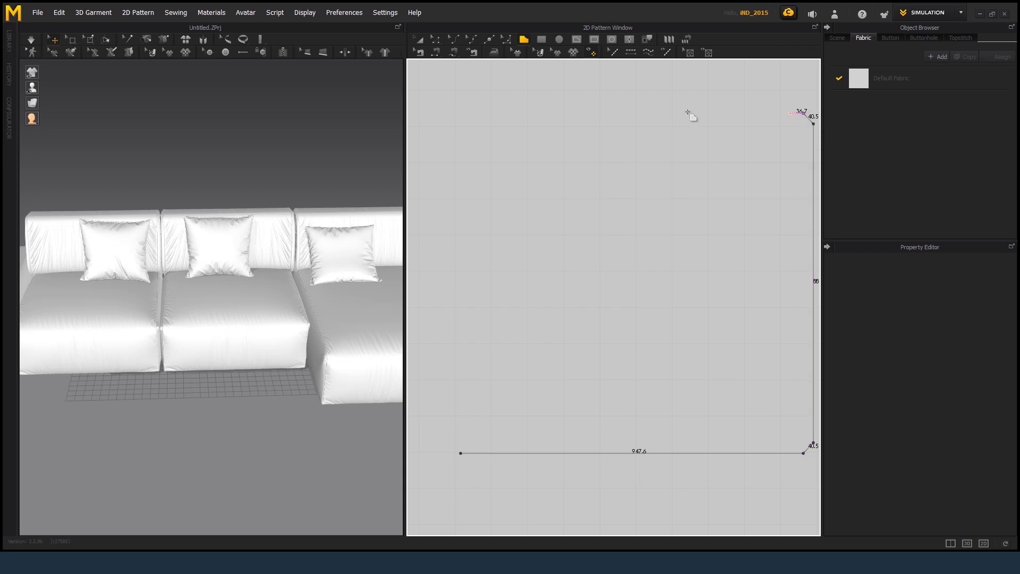
# Step: Close the drawn rectangle into a pattern and sew the panels' side and upper-left edges
pyautogui.click(451, 443)
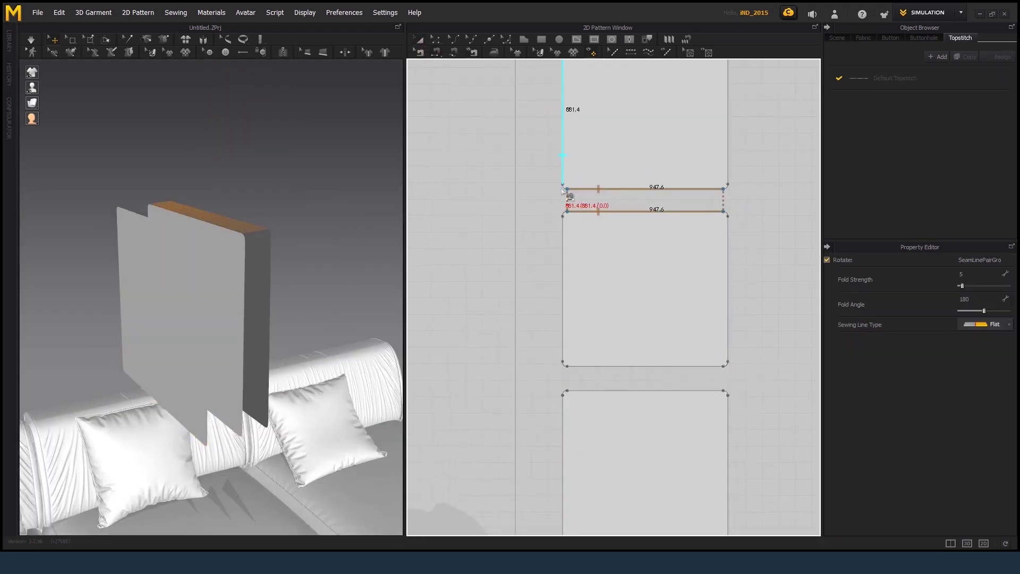
pyautogui.click(558, 269)
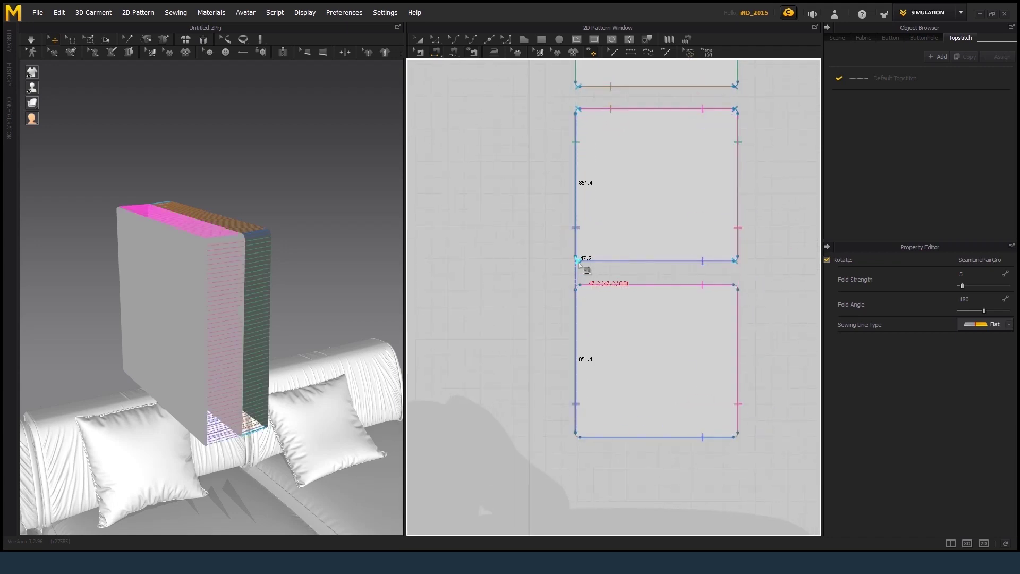
pyautogui.click(579, 287)
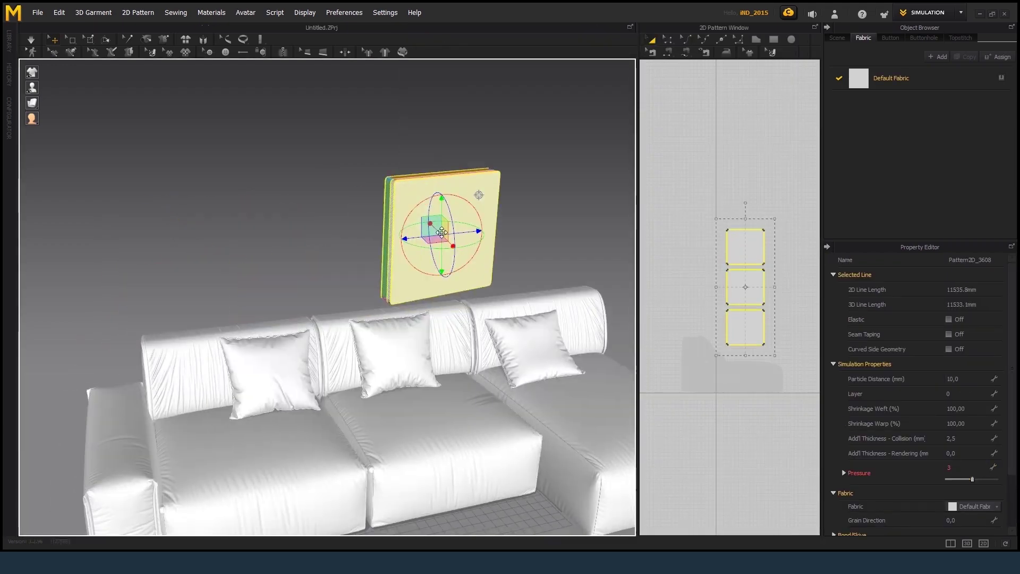
# Step: Select all cushion patterns and simulate them into plump pressure-3 pillows against the sofa back
pyautogui.moveTo(442, 232)
pyautogui.mouseDown(button='right')
pyautogui.moveTo(308, 345)
pyautogui.moveTo(320, 313)
pyautogui.mouseUp(button='right')
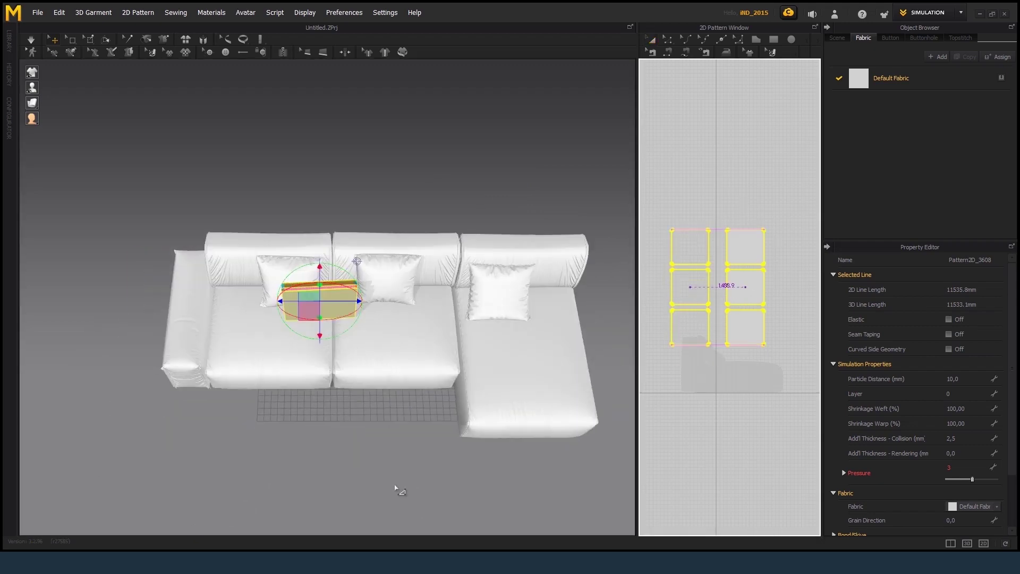
pyautogui.moveTo(352, 341)
pyautogui.mouseDown(button='right')
pyautogui.moveTo(441, 277)
pyautogui.moveTo(320, 293)
pyautogui.moveTo(448, 470)
pyautogui.mouseUp(button='right')
pyautogui.click(468, 265)
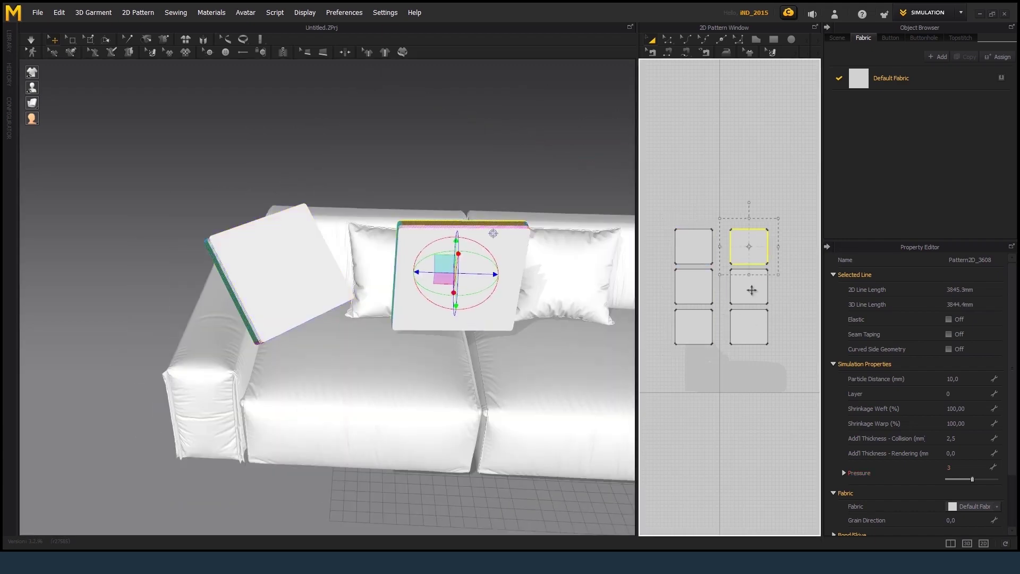
pyautogui.moveTo(467, 265)
pyautogui.mouseDown(button='right')
pyautogui.moveTo(503, 291)
pyautogui.moveTo(443, 272)
pyautogui.moveTo(478, 287)
pyautogui.mouseUp(button='right')
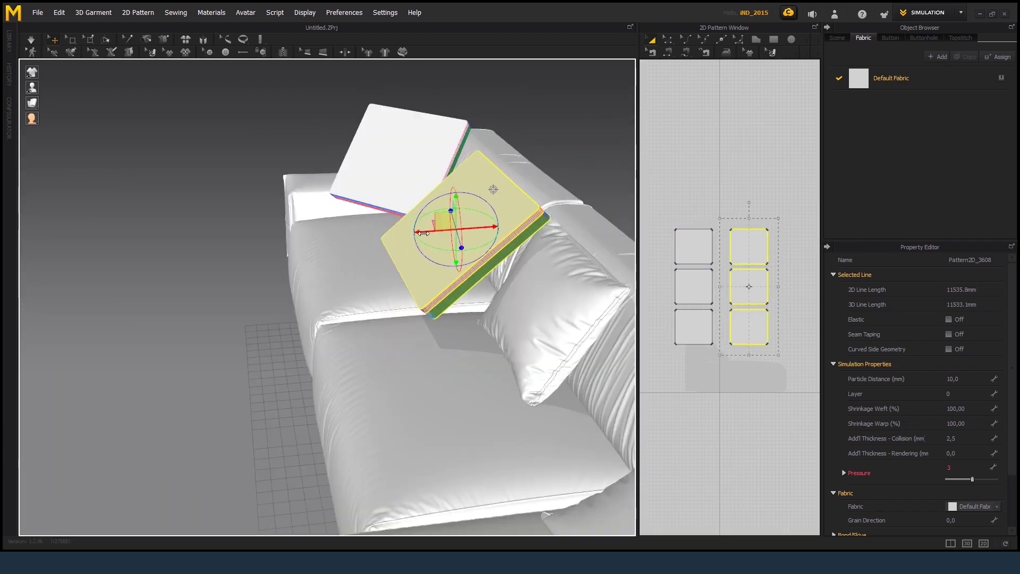
pyautogui.moveTo(754, 343); pyautogui.dragTo(698, 343, button='right')
pyautogui.click(753, 289)
pyautogui.moveTo(478, 287); pyautogui.dragTo(481, 230, button='right')
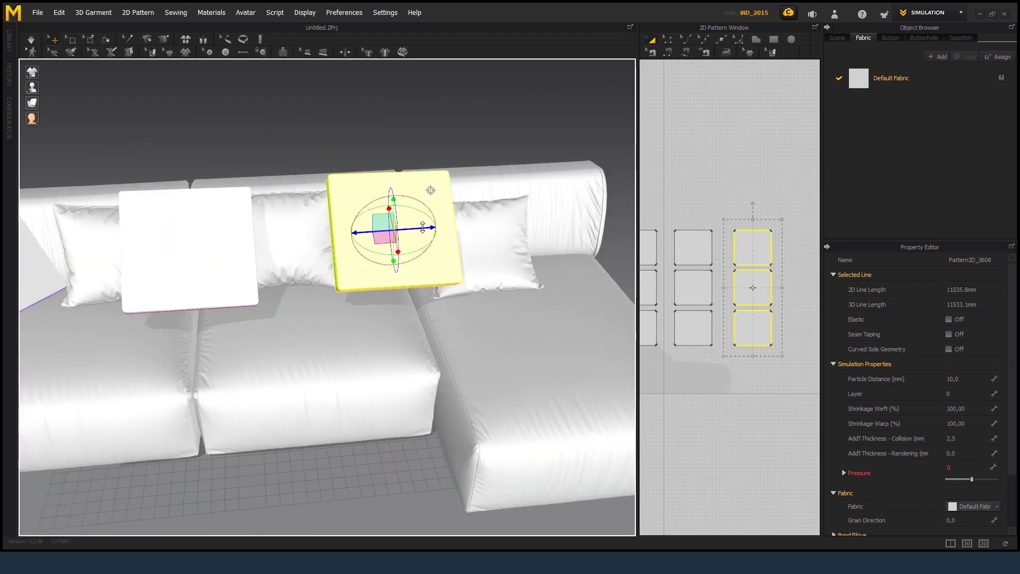
pyautogui.moveTo(480, 230); pyautogui.dragTo(634, 324, button='right')
pyautogui.hotkey('ctrl', 'a')
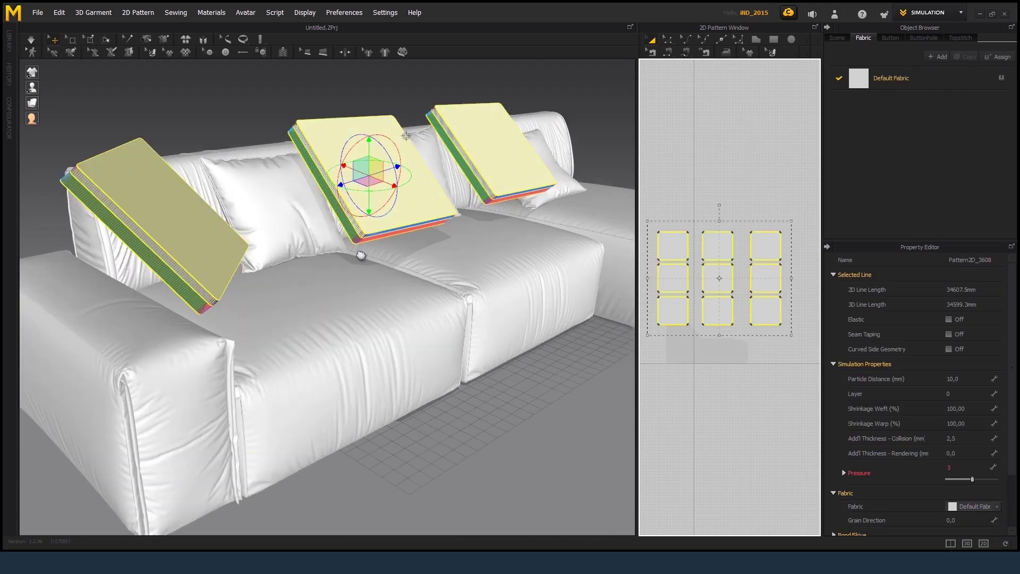
pyautogui.click(26, 45)
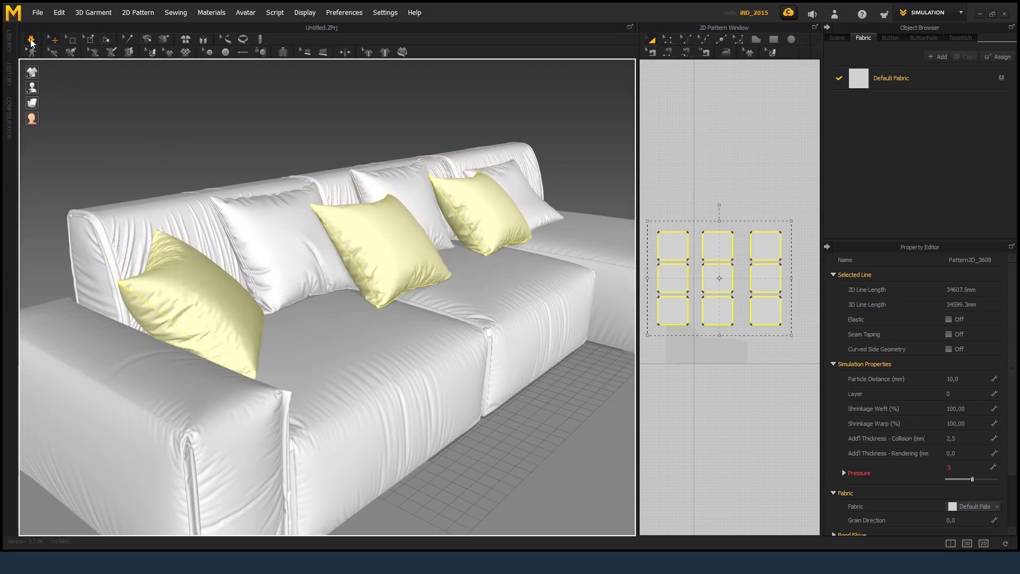
# Step: Select the pillow patterns one by one and set their pressure to 0
pyautogui.scroll(-3, 346, 229)
pyautogui.click(372, 229)
pyautogui.moveTo(372, 228)
pyautogui.mouseDown(button='right')
pyautogui.moveTo(330, 210)
pyautogui.moveTo(372, 249)
pyautogui.mouseUp(button='right')
pyautogui.scroll(5, 348, 261)
pyautogui.click(673, 278)
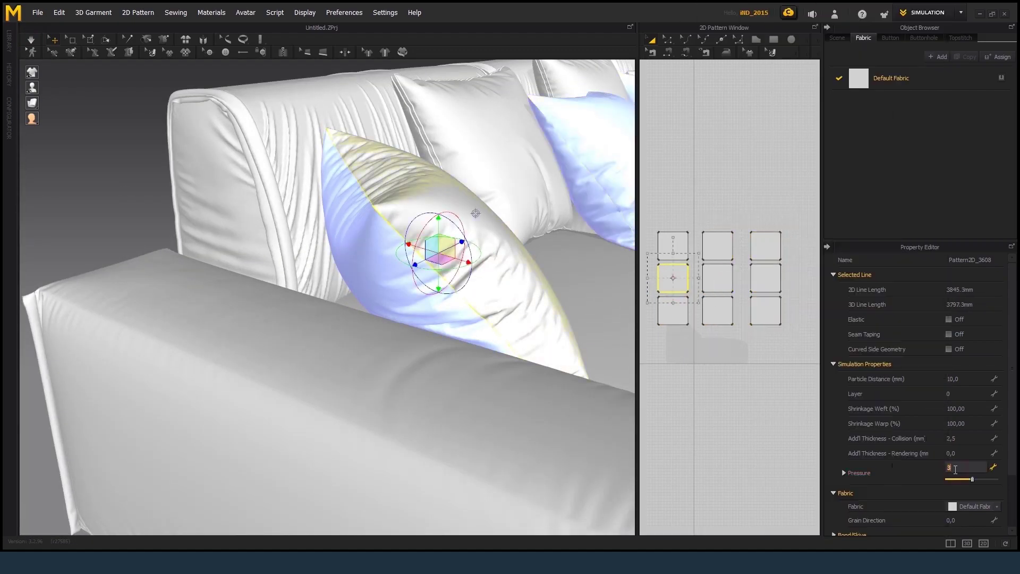
pyautogui.press('Return')
pyautogui.moveTo(265, 239); pyautogui.dragTo(153, 183, button='right')
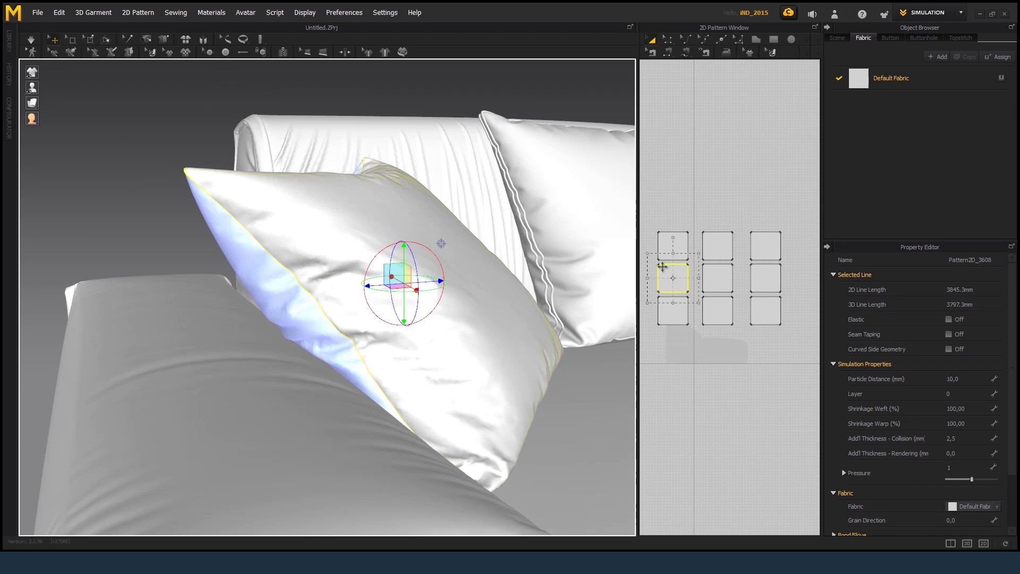
# Step: Set the bottom-left pillow's weft shrinkage to 104 and simulate, tugging it against the backrest
pyautogui.click(672, 310)
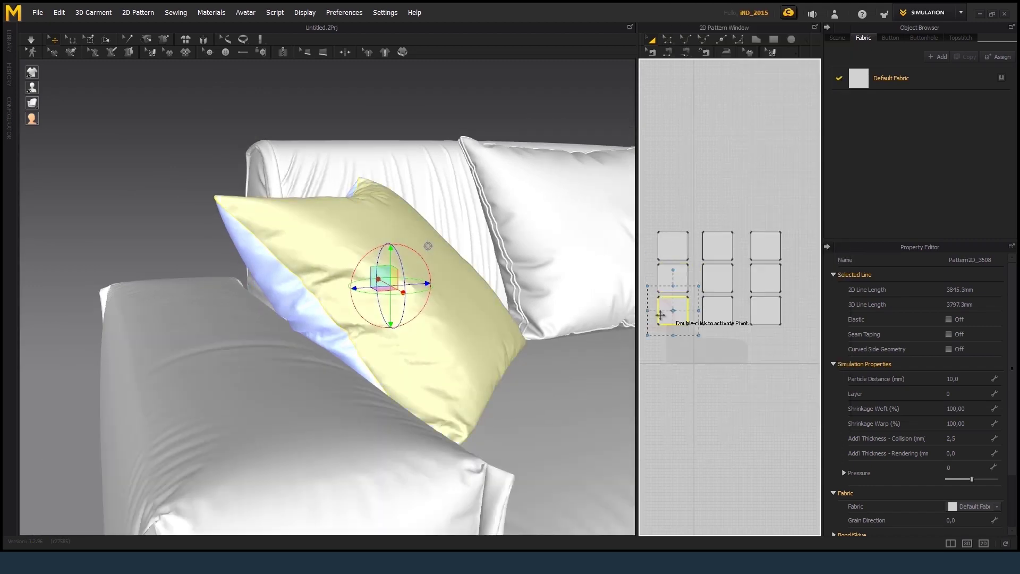
pyautogui.doubleClick(975, 408)
pyautogui.write('104')
pyautogui.press('Return')
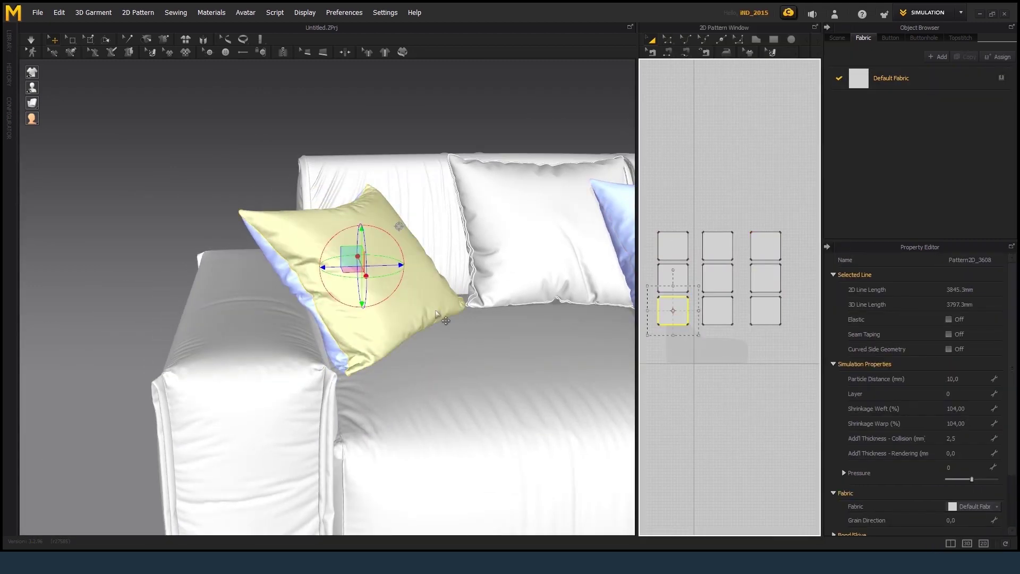
pyautogui.moveTo(403, 250); pyautogui.dragTo(432, 237, button='right')
pyautogui.press('space')
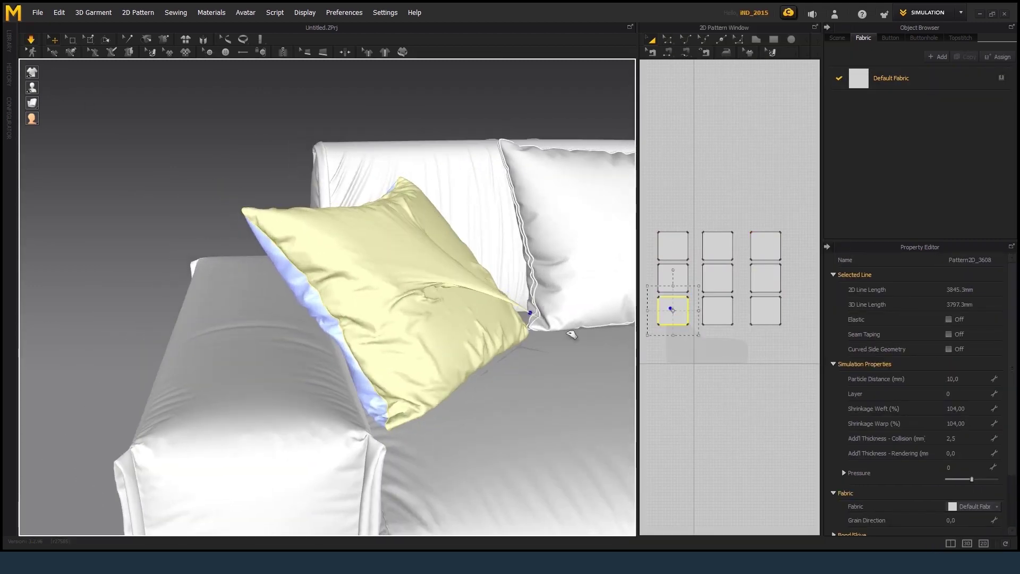
pyautogui.moveTo(468, 265); pyautogui.dragTo(519, 294)
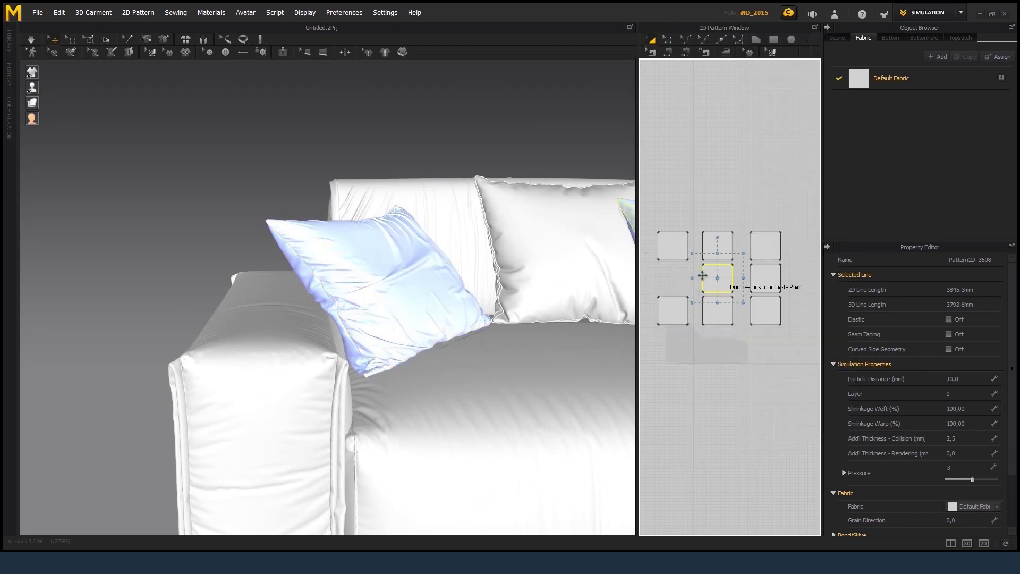
# Step: Select the adjacent pillow and adjust its Default Fabric preset options
pyautogui.rightClick(722, 319)
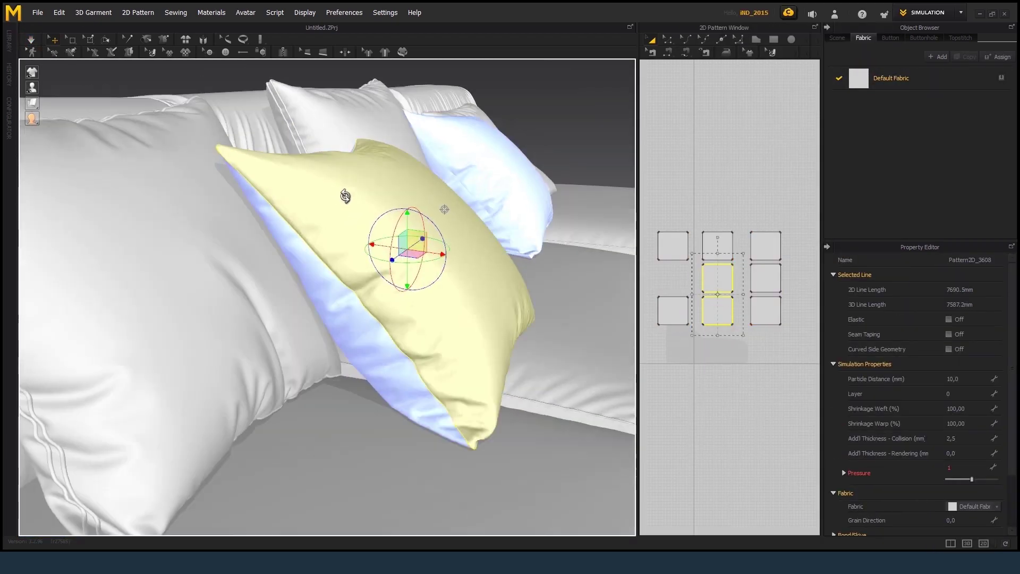
pyautogui.moveTo(353, 182); pyautogui.dragTo(308, 255, button='right')
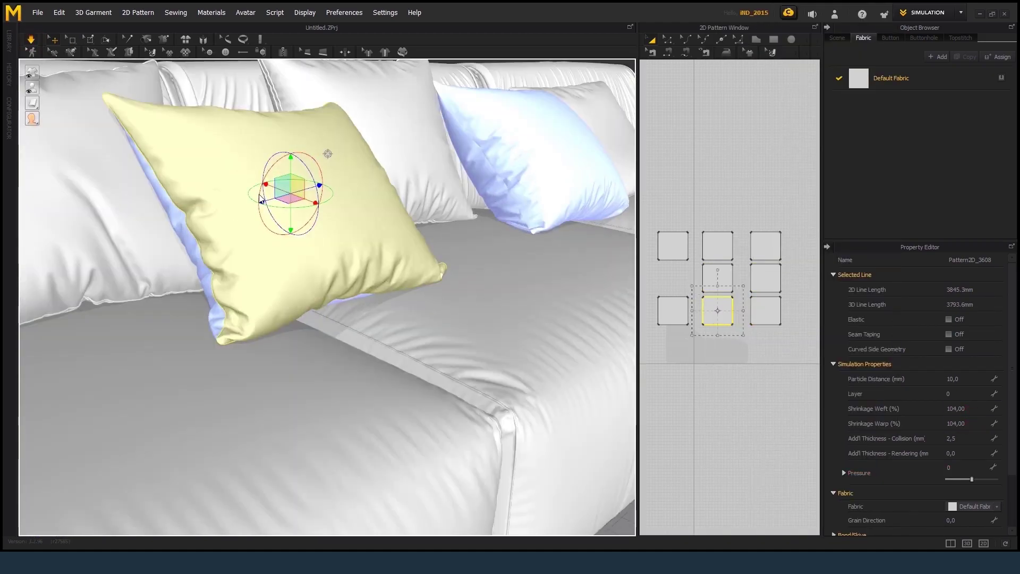
pyautogui.moveTo(261, 199); pyautogui.dragTo(359, 276, button='right')
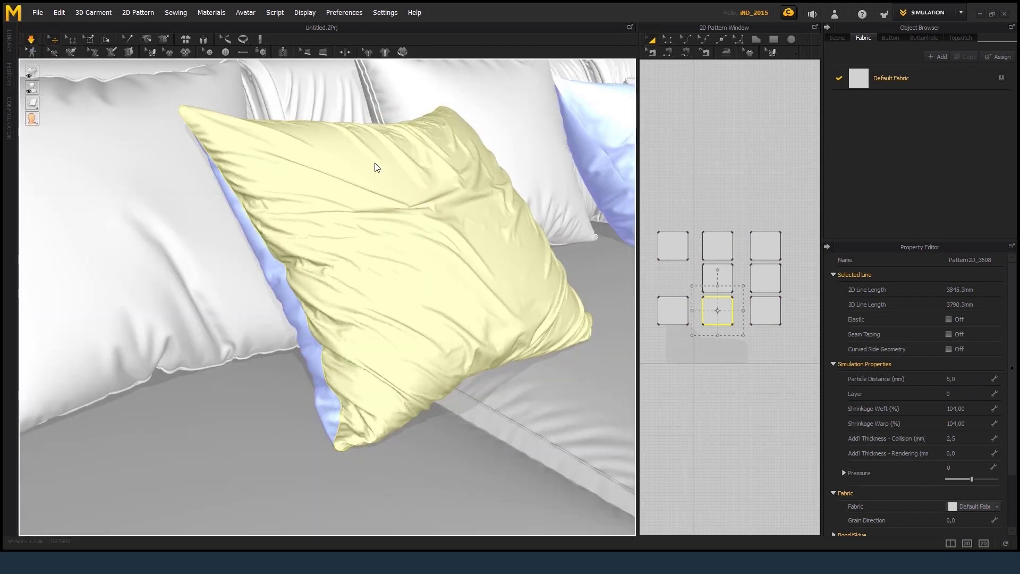
pyautogui.click(446, 190)
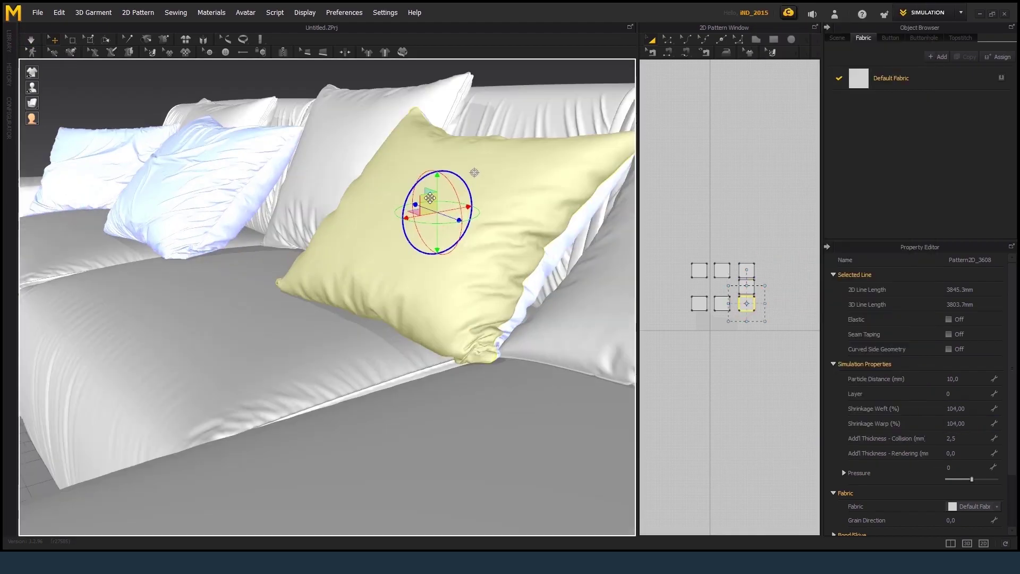
pyautogui.click(915, 85)
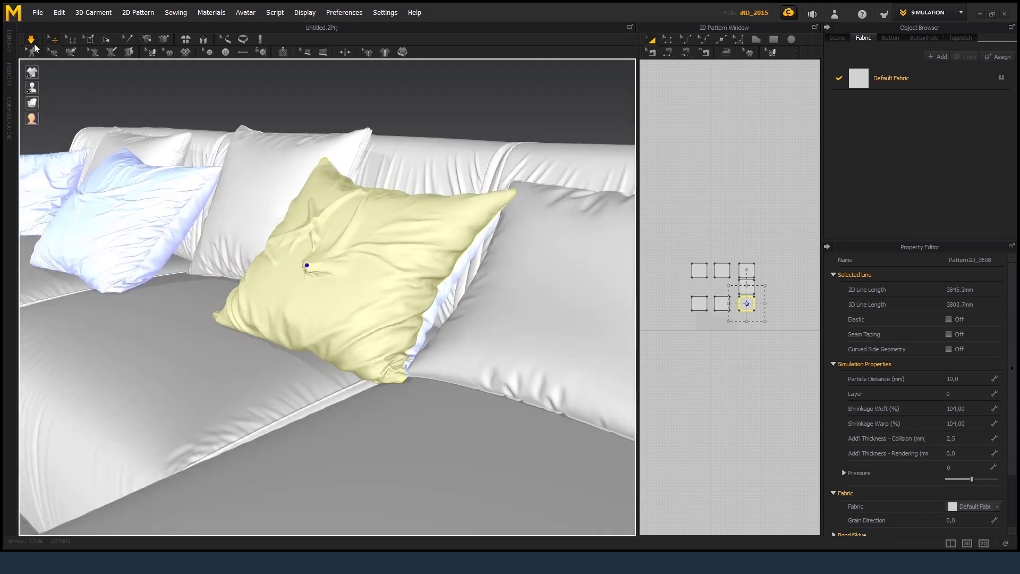
pyautogui.click(891, 78)
pyautogui.click(983, 485)
pyautogui.click(413, 227)
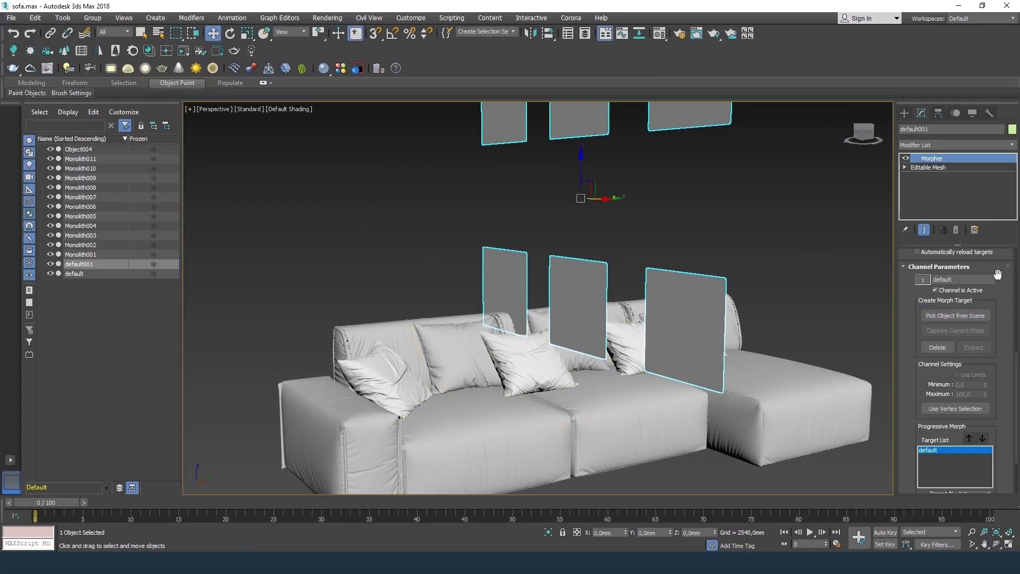
# Step: Create a plane in the maximized Front view and bend its lattice to the pillow's curved edge
pyautogui.click(904, 113)
pyautogui.click(975, 221)
pyautogui.hotkey('alt', 'w')
pyautogui.hotkey('alt', 'w')
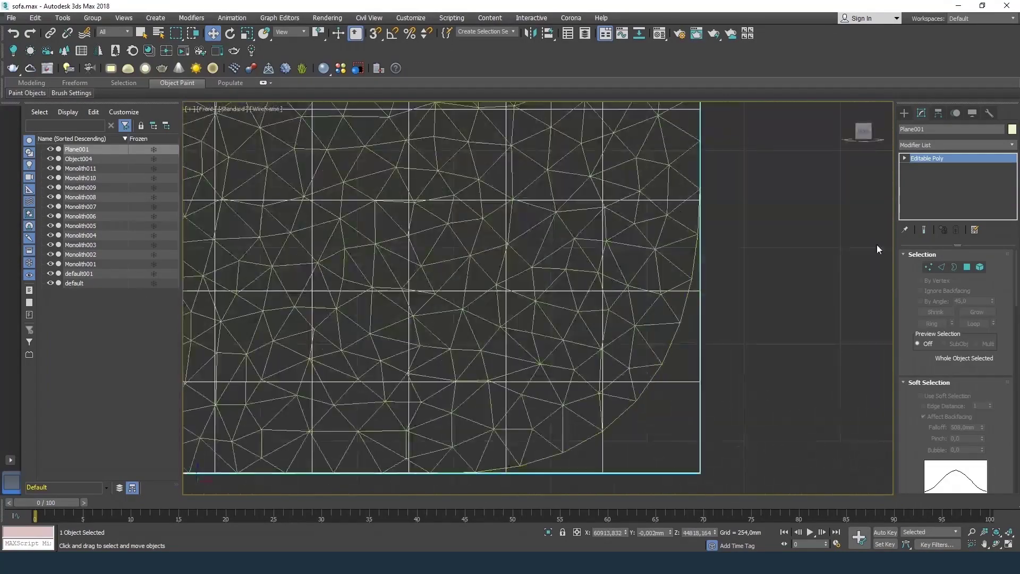
pyautogui.scroll(3, 643, 396)
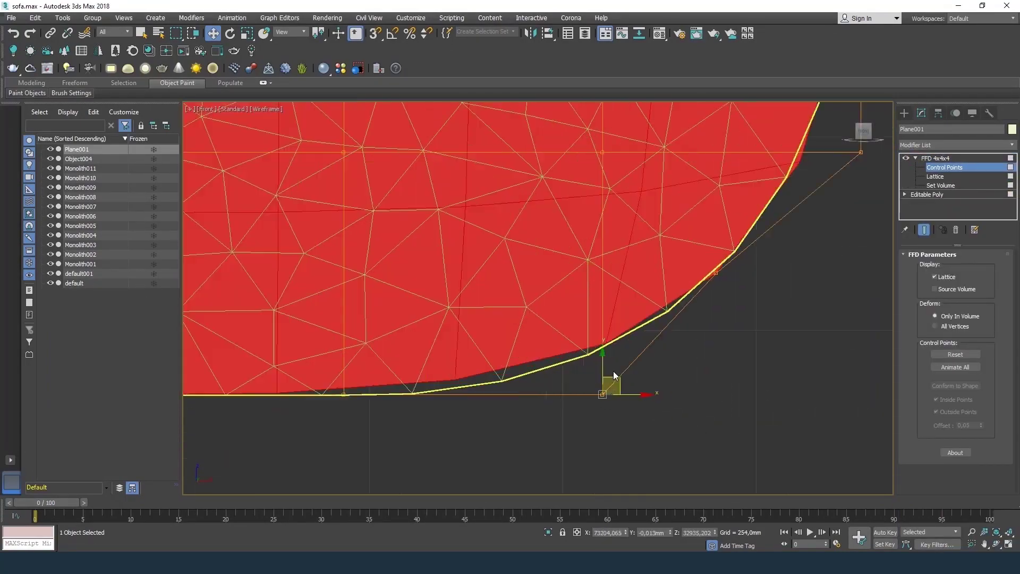
pyautogui.moveTo(618, 378); pyautogui.dragTo(644, 368, button='middle')
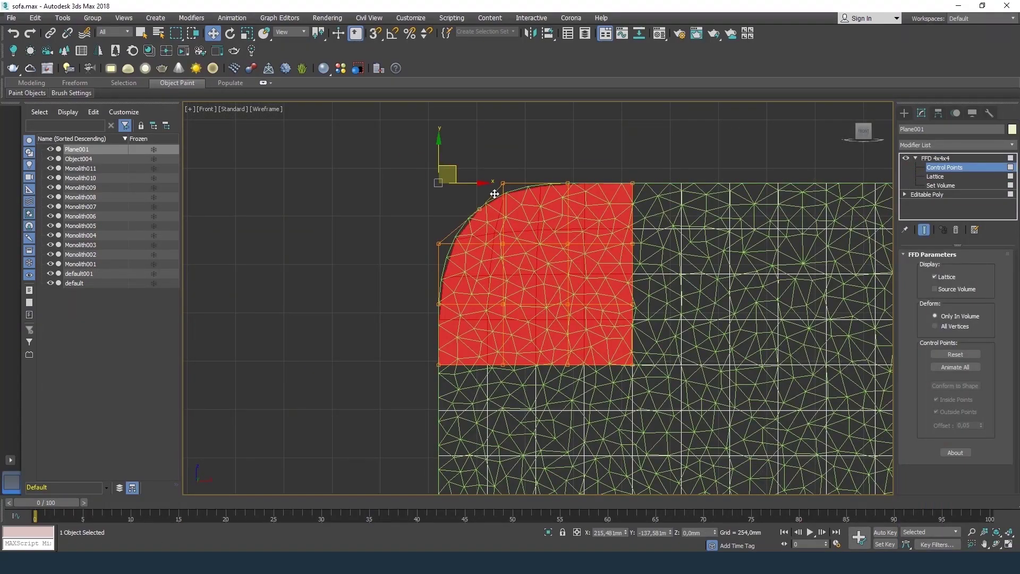
pyautogui.scroll(3, 494, 194)
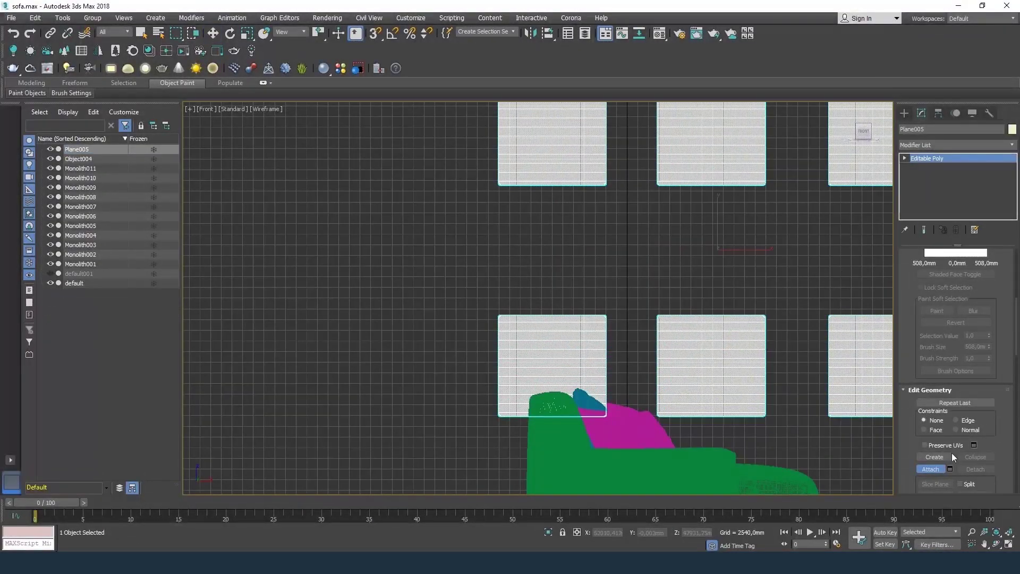
# Step: Add a Skin Wrap modifier to the plane and select all scene objects
pyautogui.press('w')
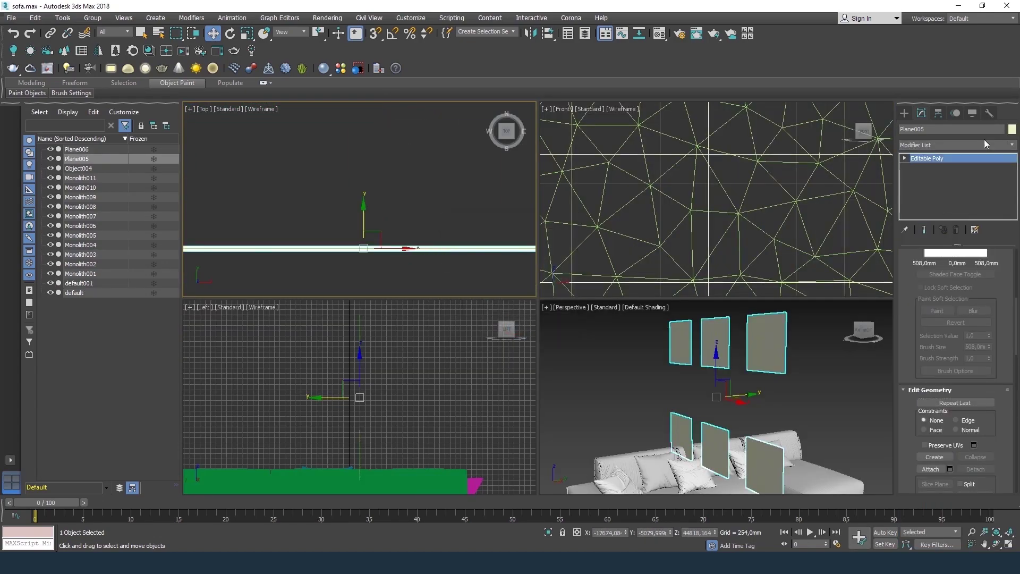
pyautogui.click(984, 144)
pyautogui.click(932, 222)
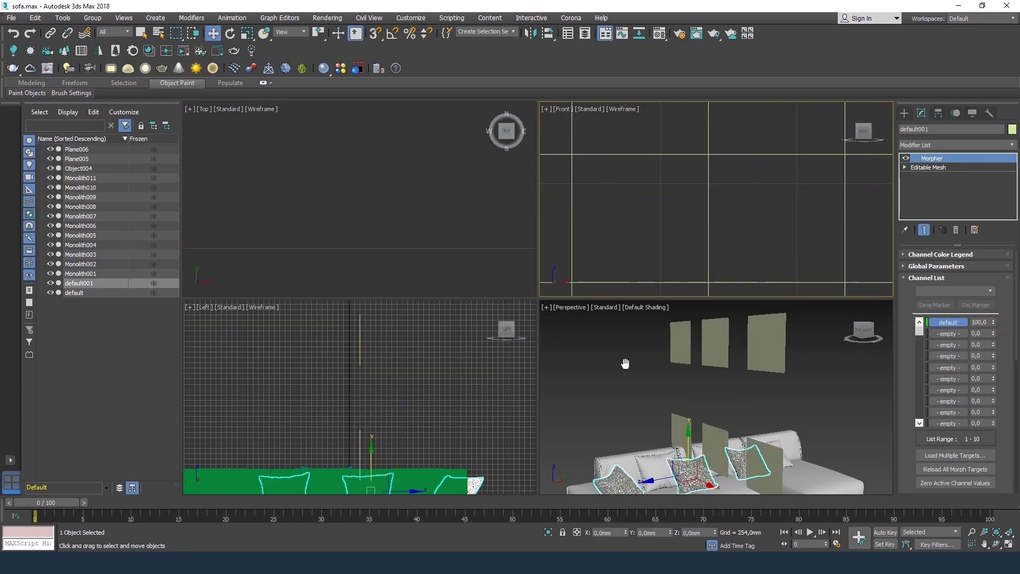
pyautogui.scroll(-3, 675, 436)
pyautogui.hotkey('ctrl', 'a')
pyautogui.rightClick(675, 436)
pyautogui.hotkey('alt', 'w')
# Step: Select the wrapped plane, zoom to it and orbit around the pillows to inspect it
pyautogui.click(77, 159)
pyautogui.press('z')
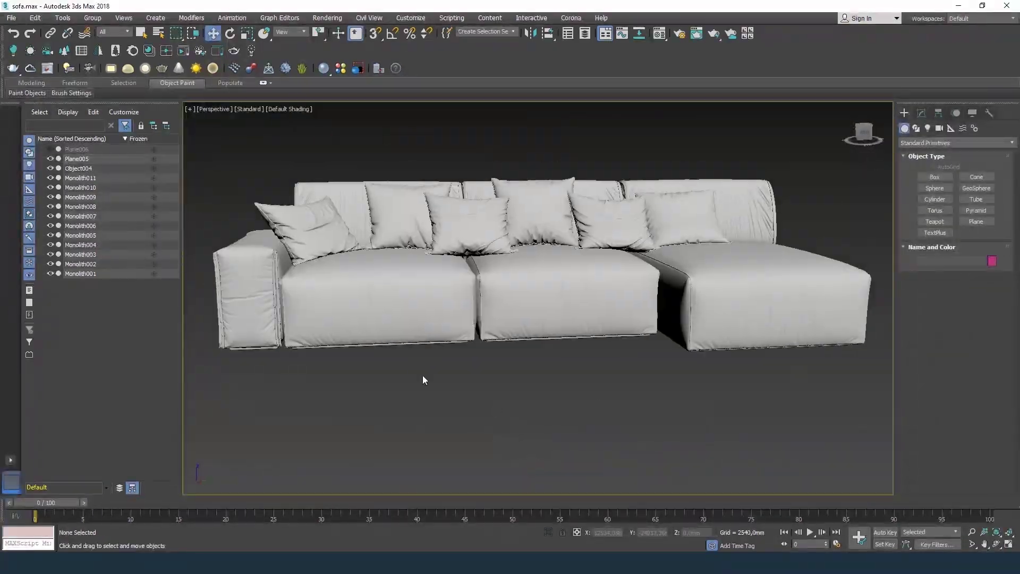
pyautogui.keyDown('alt'); pyautogui.moveTo(424, 380); pyautogui.dragTo(553, 311, button='middle'); pyautogui.keyUp('alt')
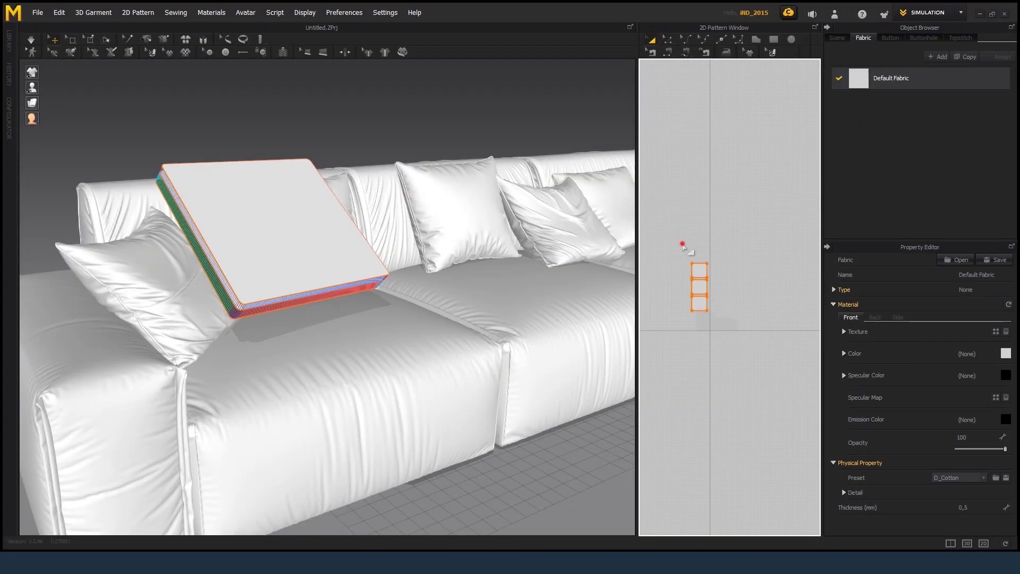
pyautogui.click(704, 288)
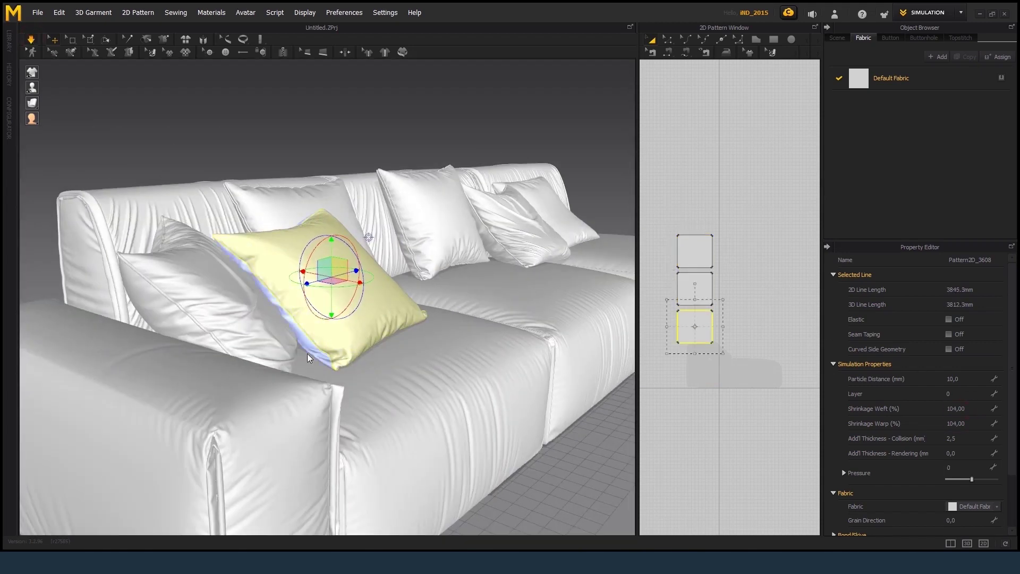
pyautogui.moveTo(409, 285); pyautogui.dragTo(376, 316, button='right')
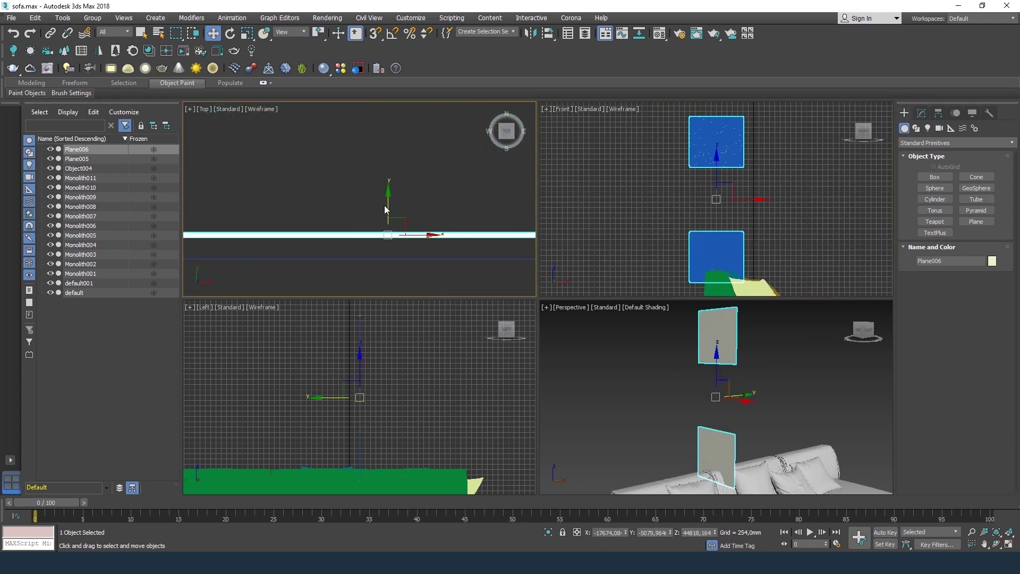
# Step: Add Skin Wrap to Plane006 and detach the selected pillow polygons
pyautogui.click(921, 113)
pyautogui.click(957, 144)
pyautogui.click(951, 222)
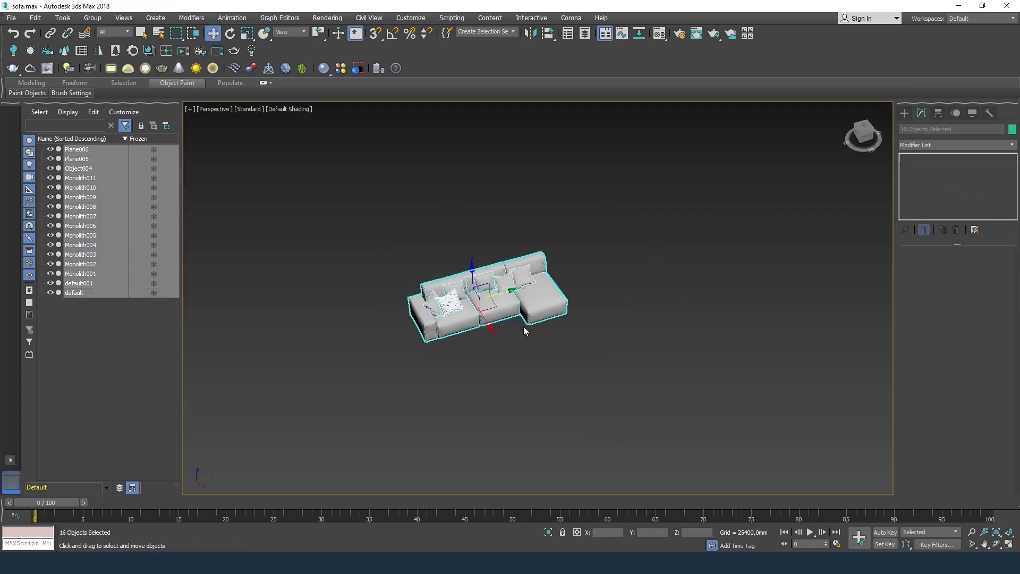
pyautogui.click(98, 289)
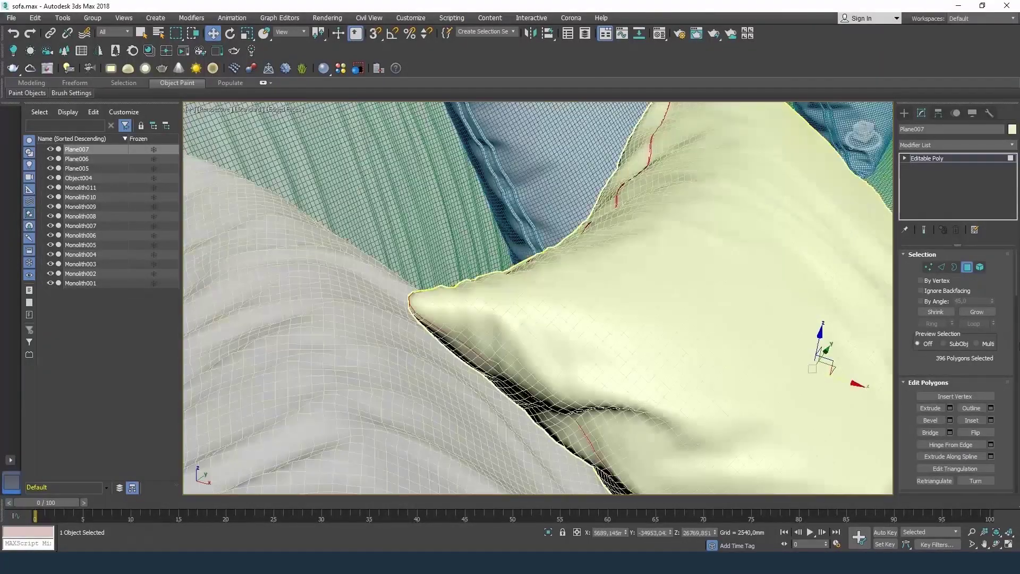
pyautogui.click(547, 287)
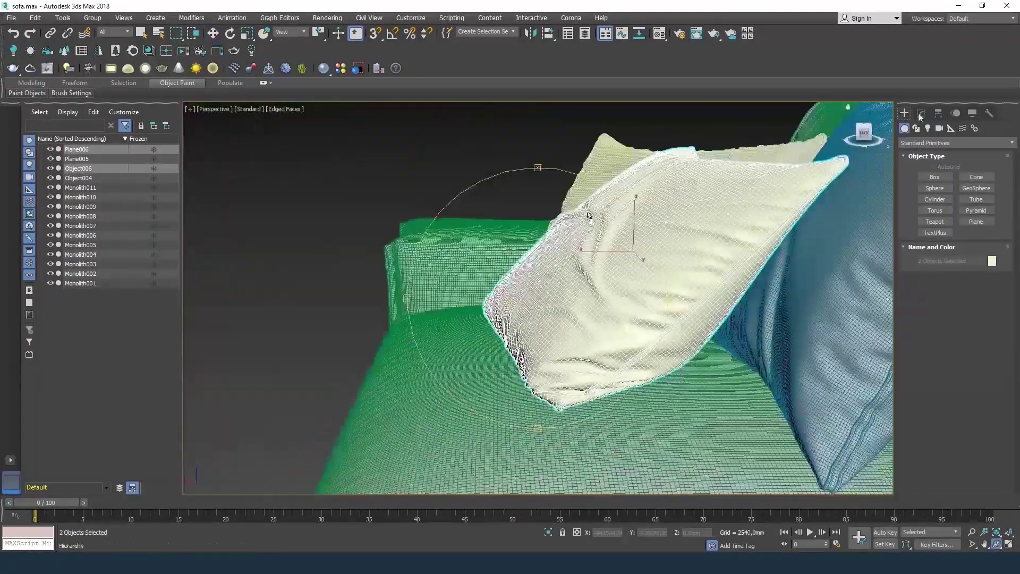
# Step: Select the pillow's seam edge loops and extrude them inward with negative height
pyautogui.click(921, 114)
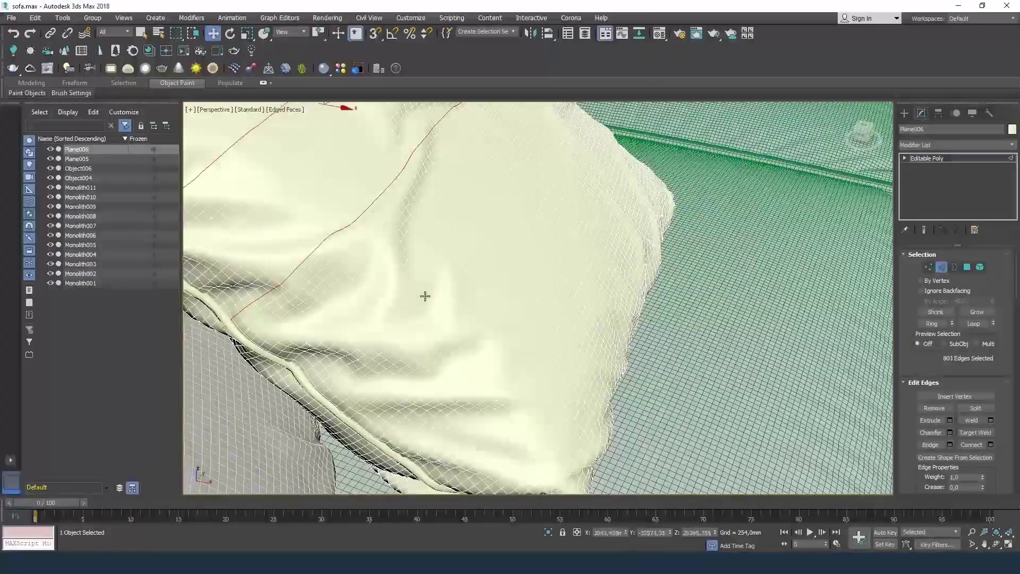
pyautogui.click(435, 299)
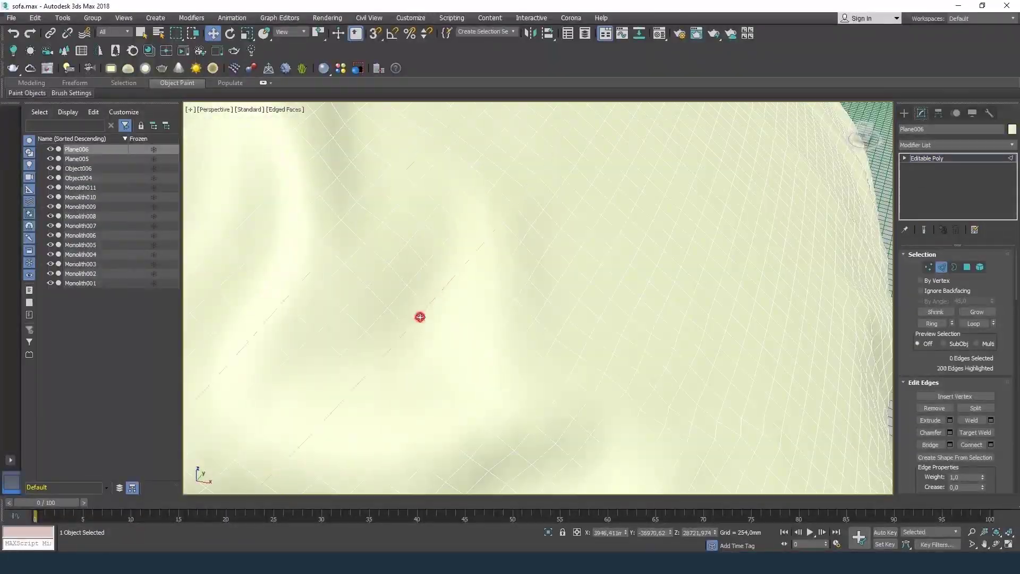
pyautogui.click(420, 317)
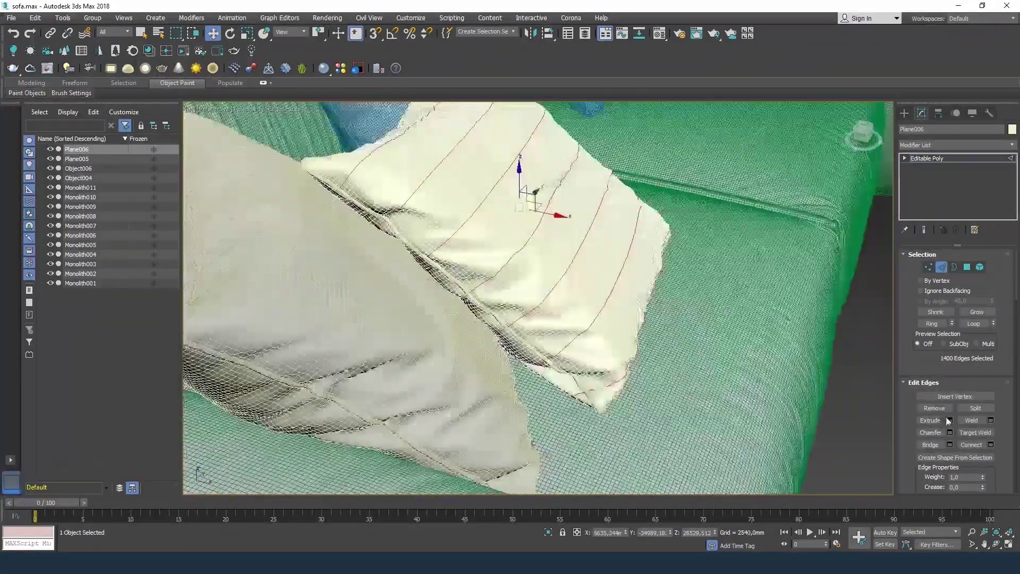
pyautogui.click(949, 420)
pyautogui.click(548, 334)
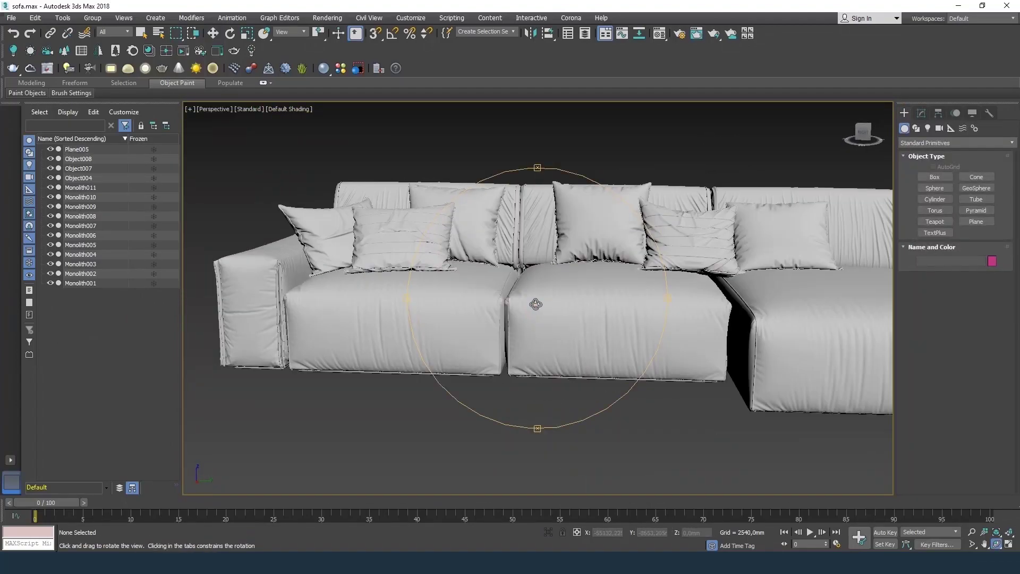
pyautogui.scroll(-4, 535, 304)
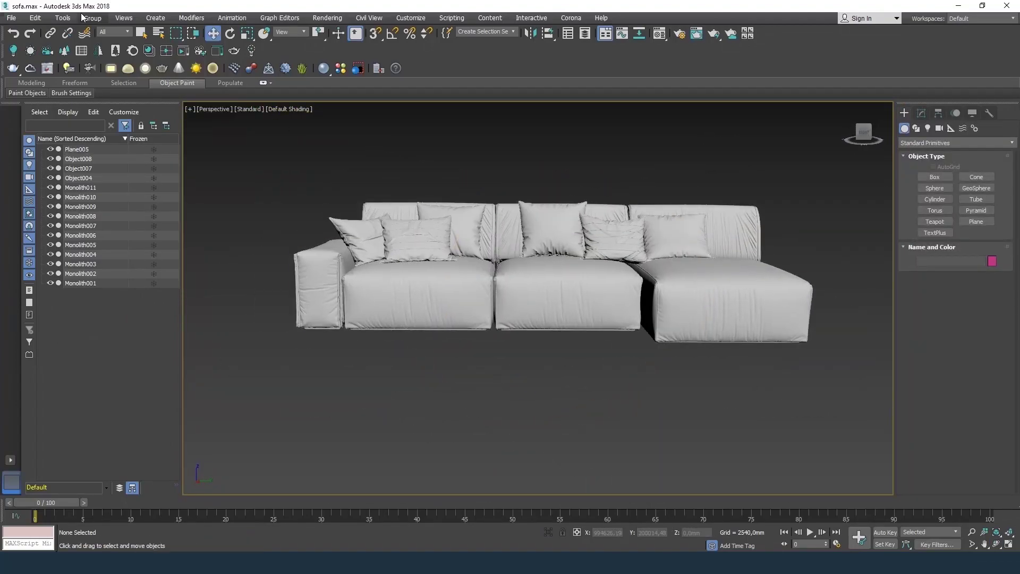